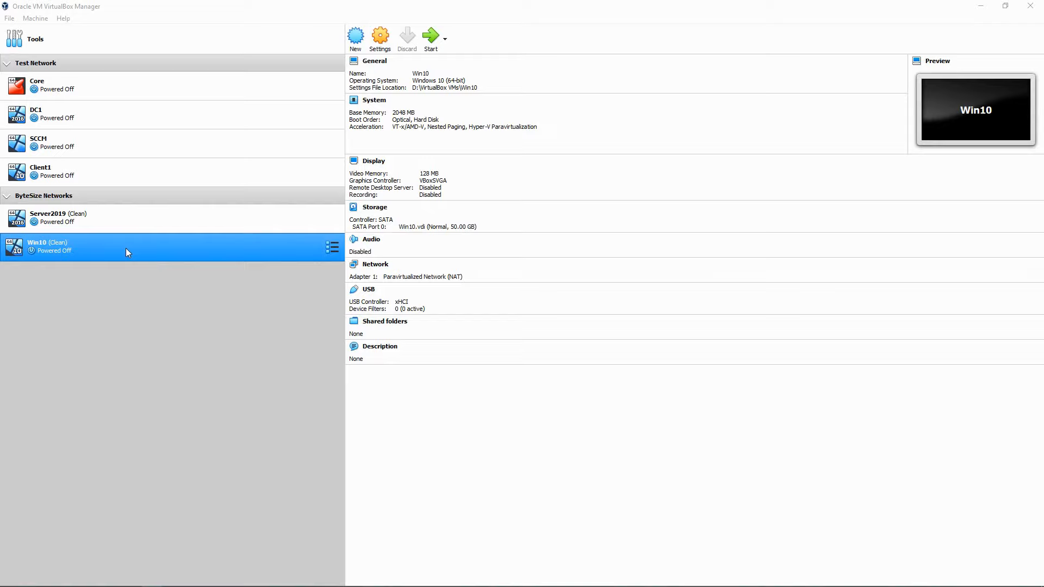
# Step: Attach Server2019's adapter 1 to Internal Network named 'Default' and save
pyautogui.keyDown('ctrl'); pyautogui.click(115, 222); pyautogui.keyUp('ctrl')
pyautogui.click(115, 220)
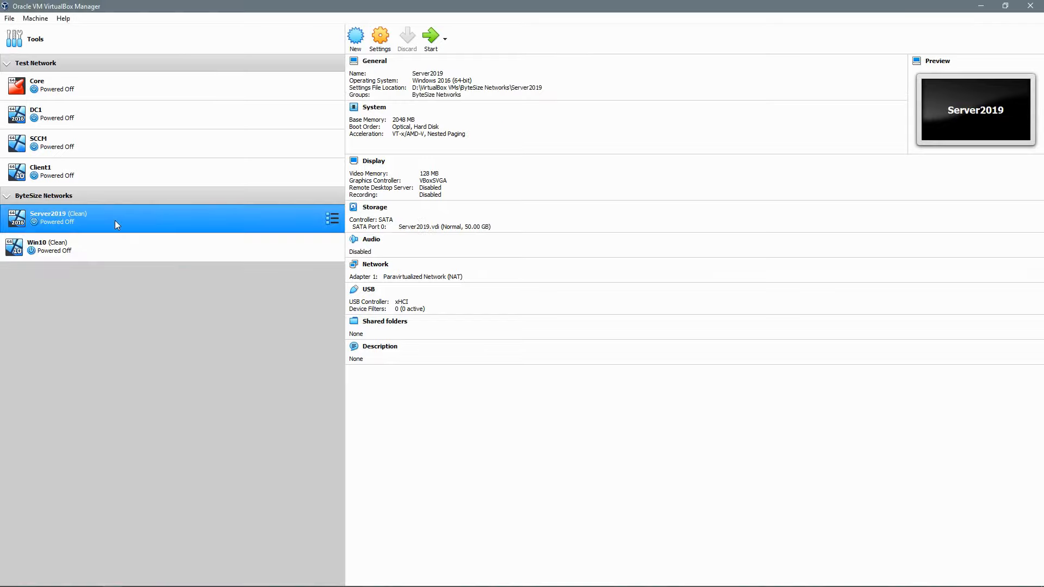
pyautogui.click(381, 37)
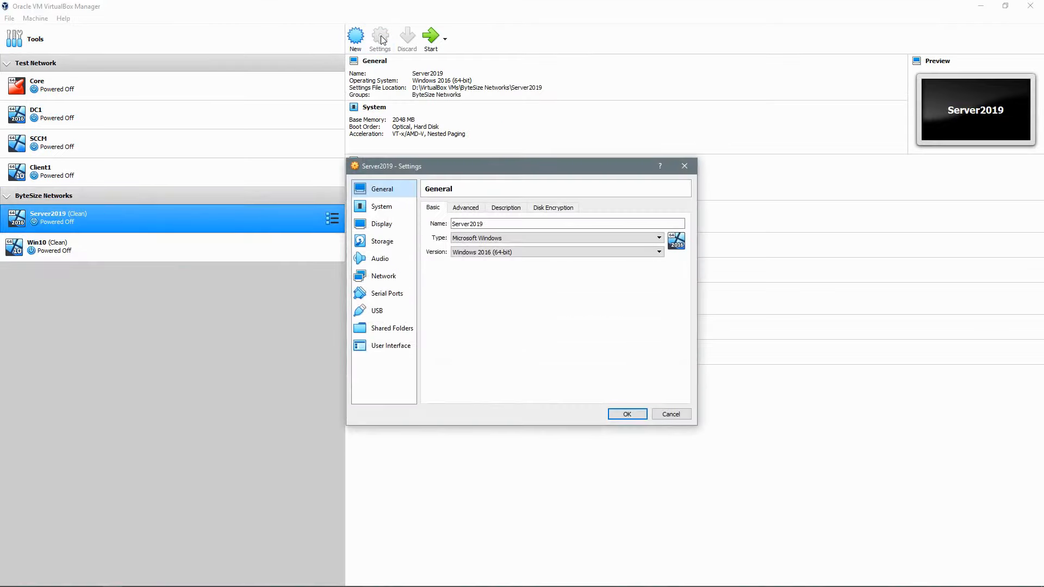
pyautogui.click(383, 277)
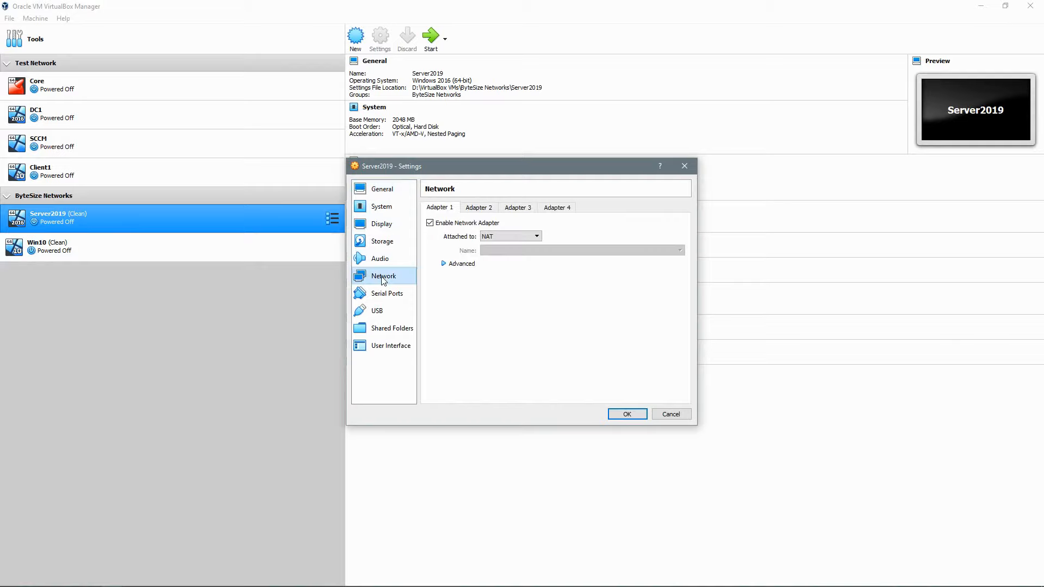
pyautogui.click(486, 238)
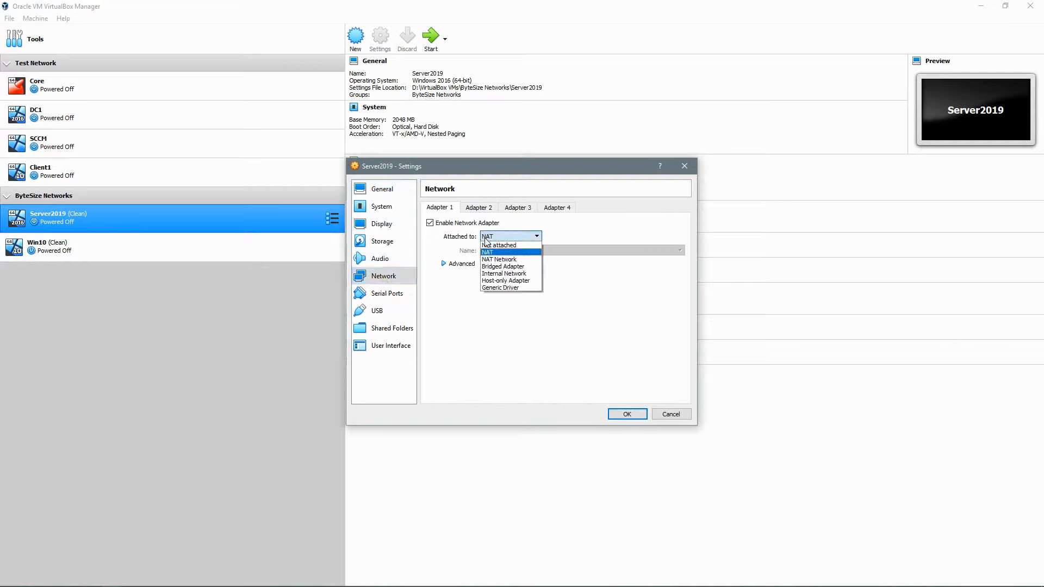
pyautogui.click(500, 274)
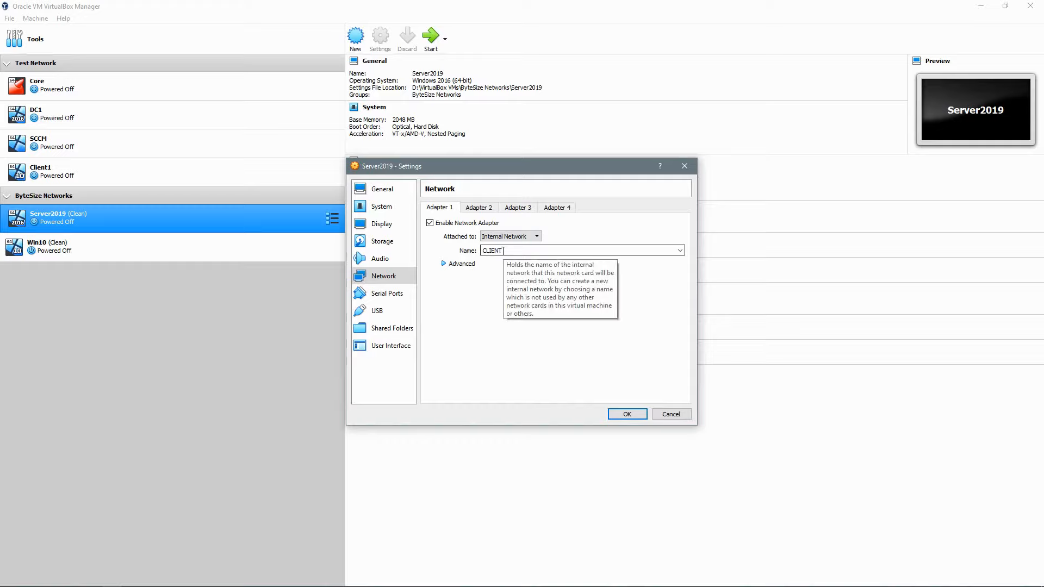
pyautogui.moveTo(503, 251); pyautogui.dragTo(483, 251)
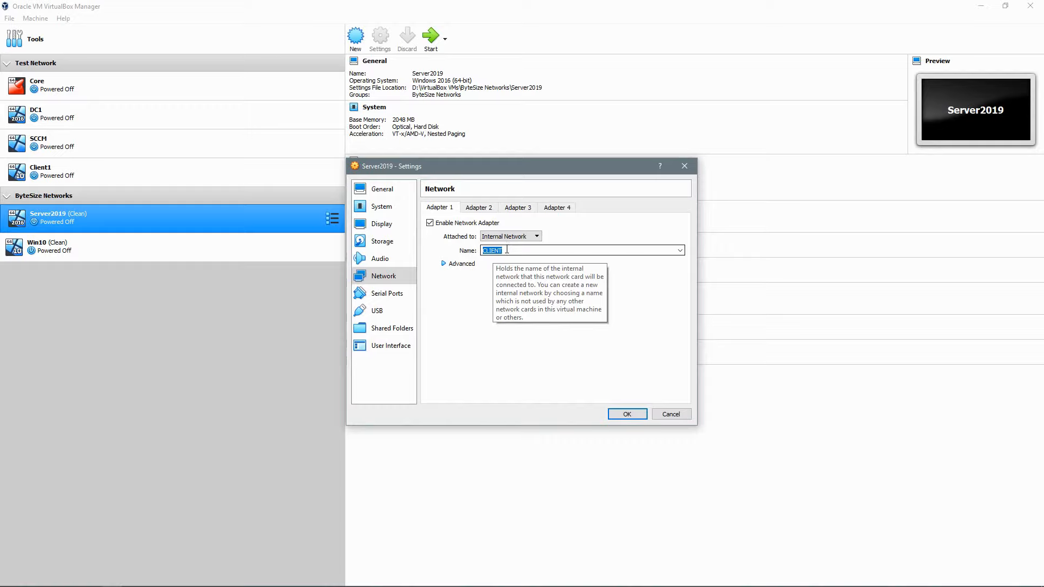
pyautogui.write('Default')
pyautogui.click(628, 415)
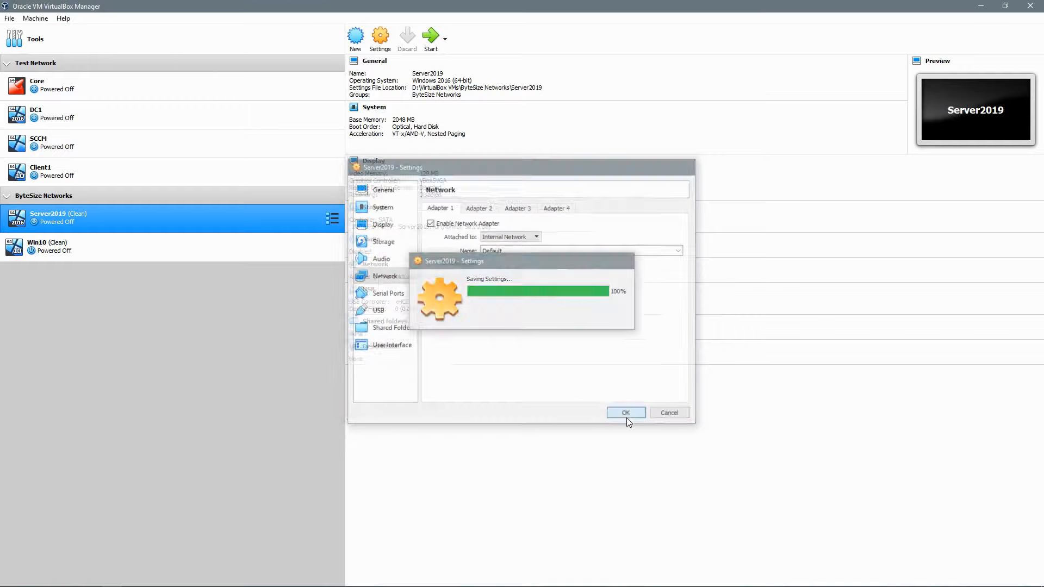
# Step: Attach Win10's adapter 1 to Internal Network 'Default' too, then select both VMs
pyautogui.click(158, 255)
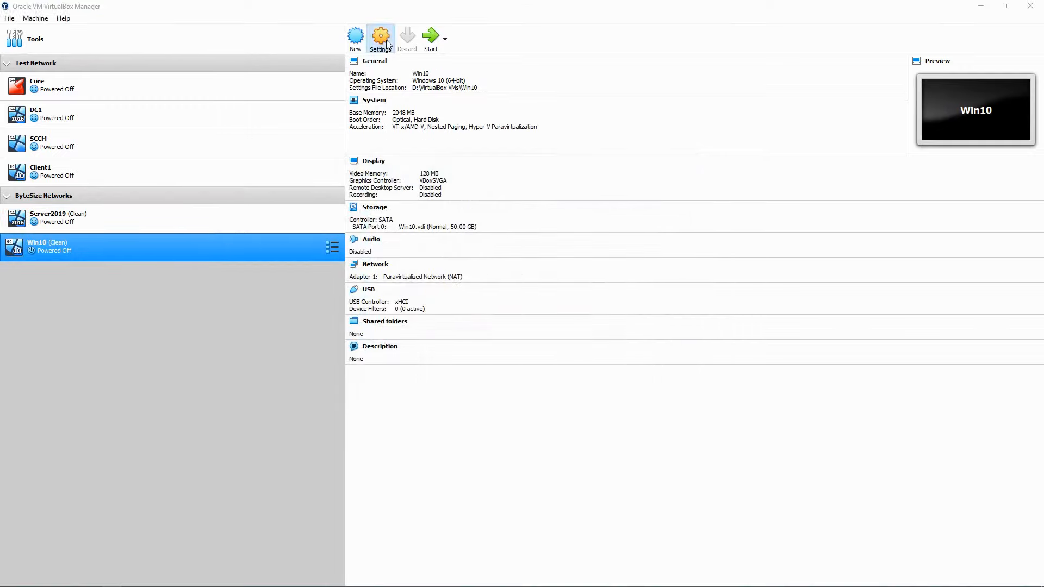
pyautogui.click(380, 37)
pyautogui.click(382, 275)
pyautogui.click(510, 238)
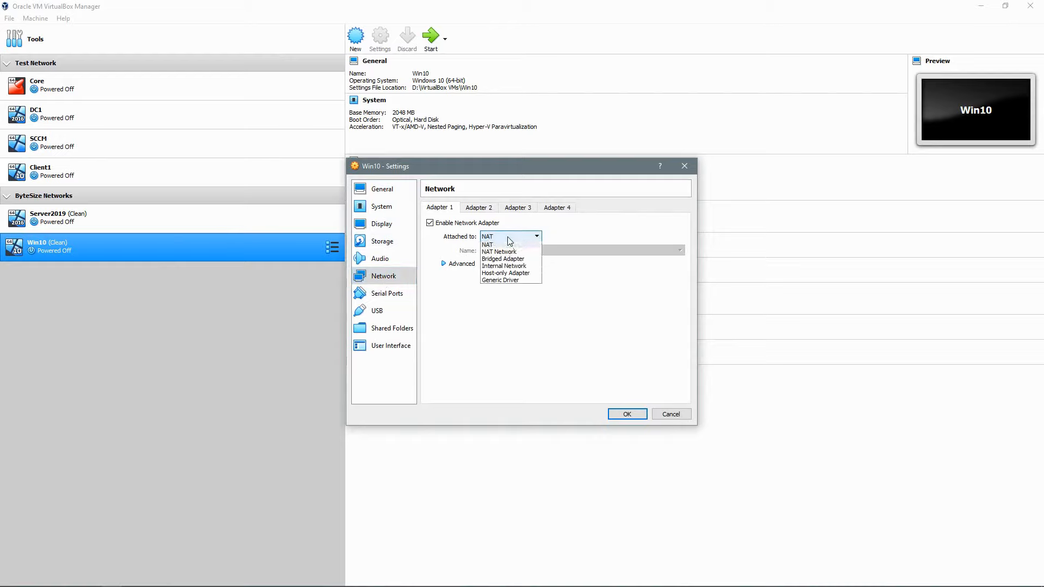
pyautogui.click(507, 274)
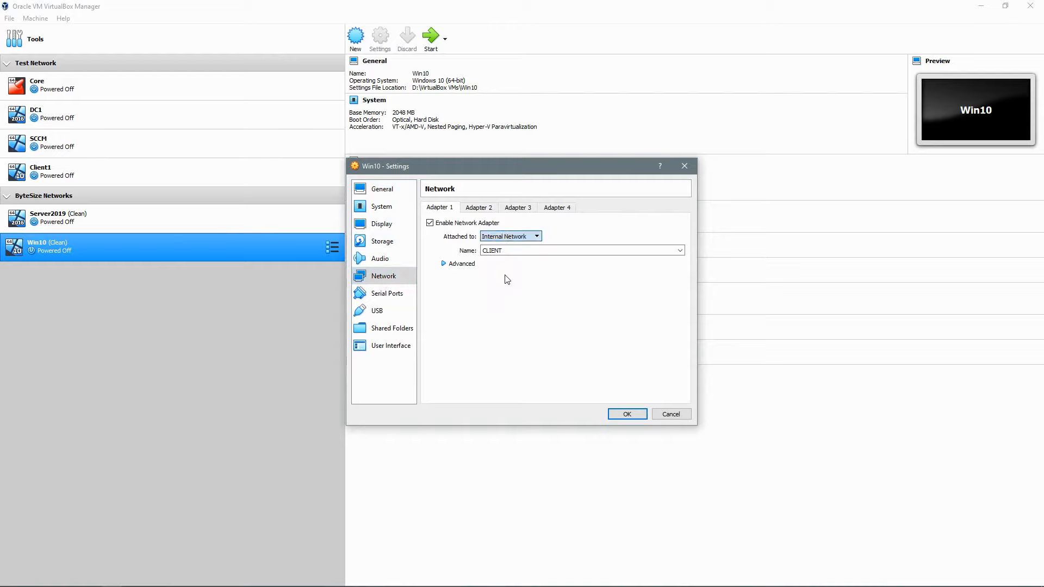
pyautogui.press('Tab')
pyautogui.write('Default')
pyautogui.click(627, 414)
pyautogui.click(157, 231)
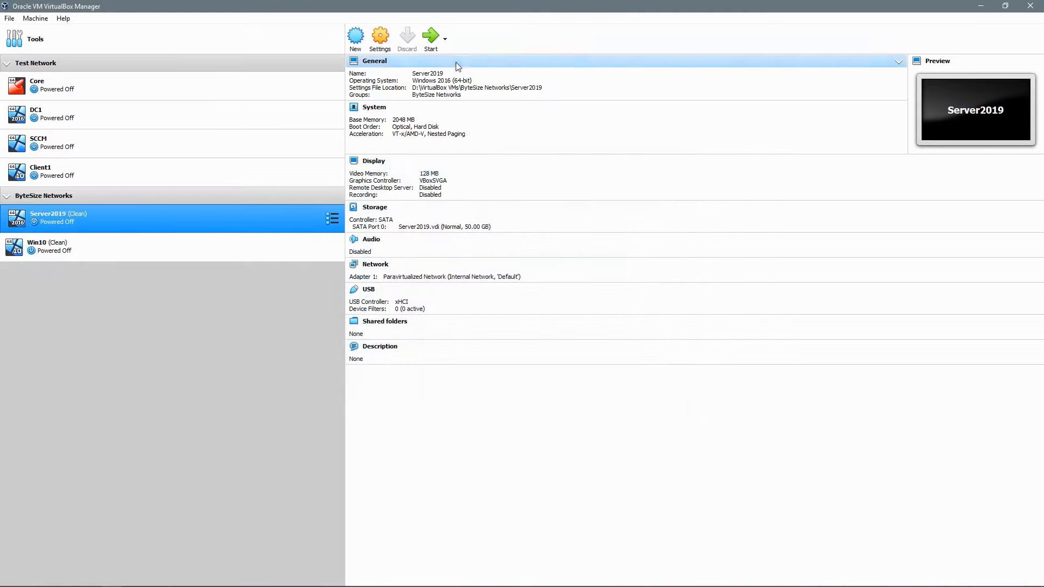
pyautogui.keyDown('ctrl'); pyautogui.click(205, 248); pyautogui.keyUp('ctrl')
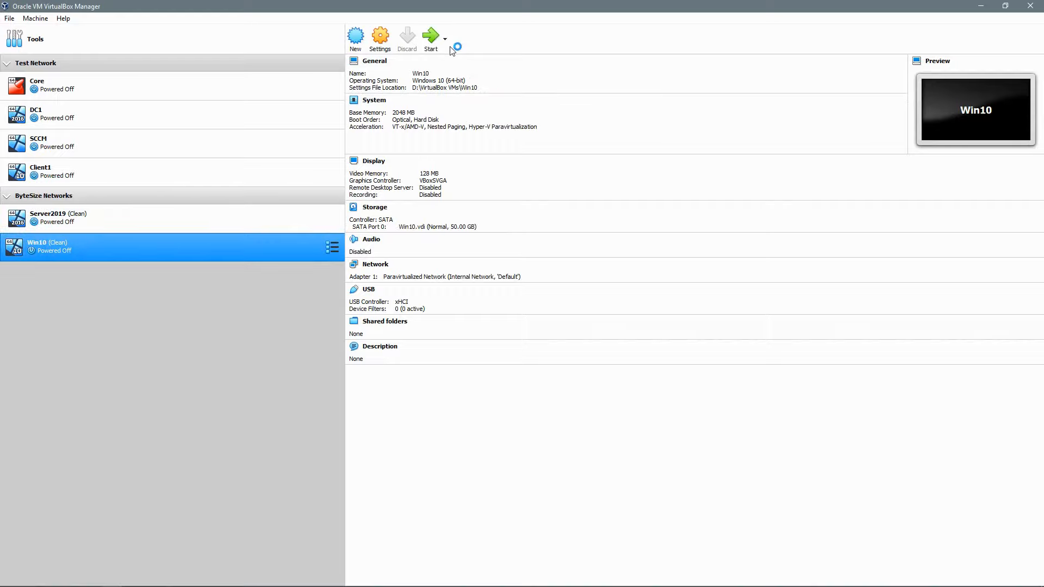
# Step: Start both VMs and sign in to Server2019 as administrator
pyautogui.click(431, 38)
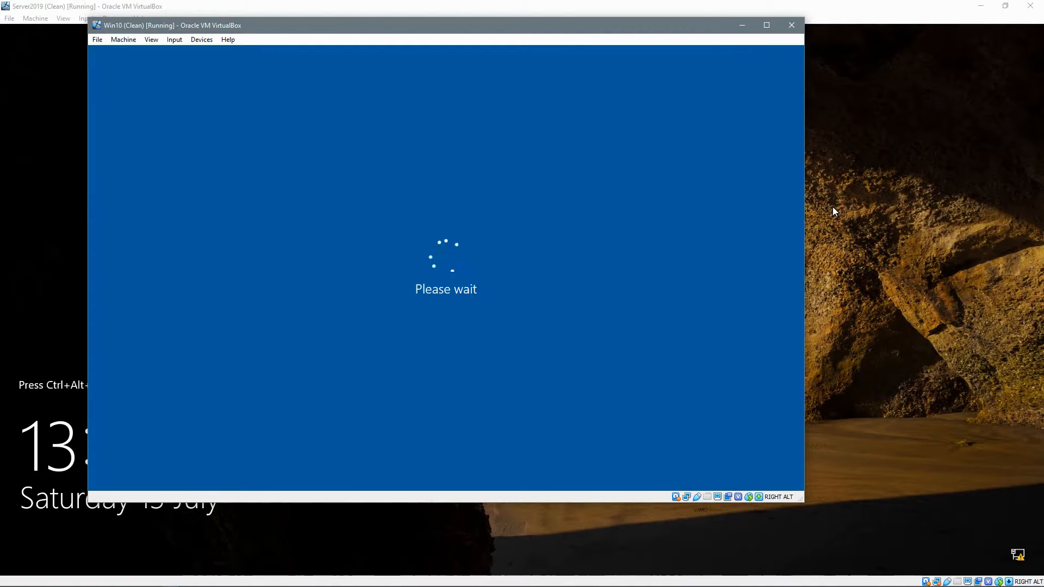
pyautogui.click(833, 206)
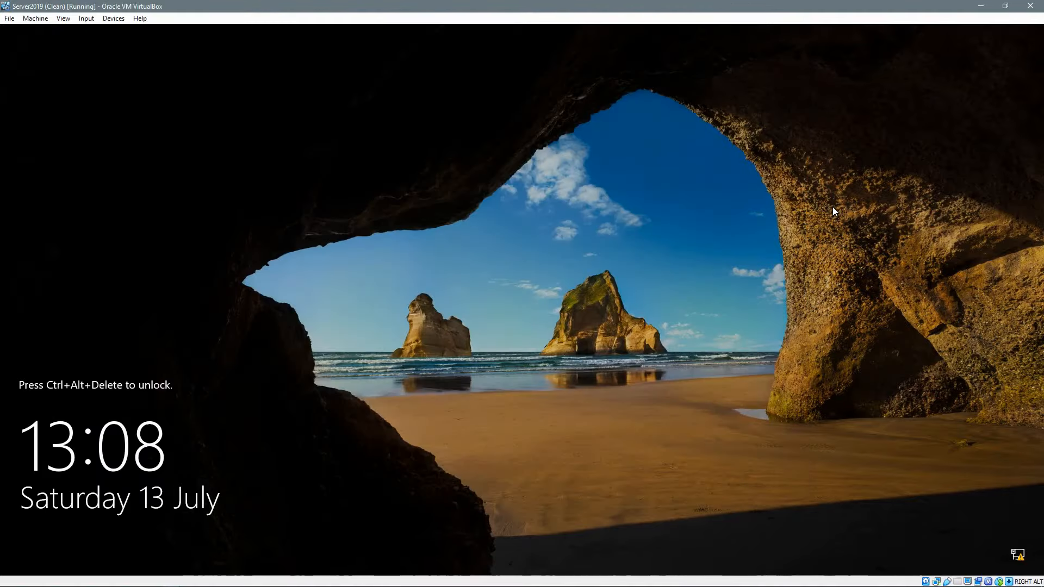
pyautogui.hotkey('ctrl', 'alt', 'Delete')
pyautogui.press('Return')
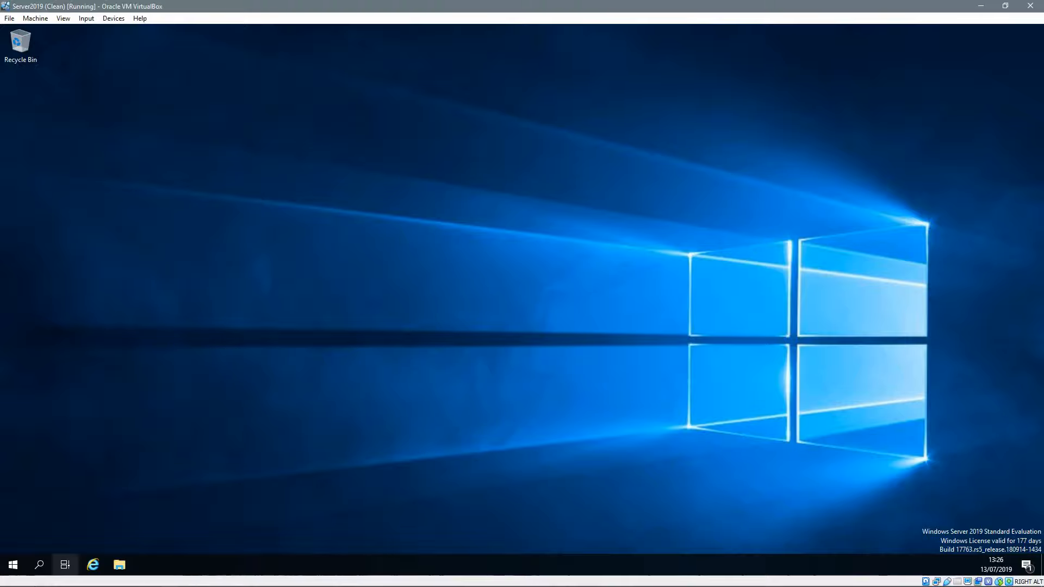
# Step: Run ipconfig in an administrator command prompt, seeing only 169.254.14.136, then close it
pyautogui.rightClick(7, 568)
pyautogui.click(25, 511)
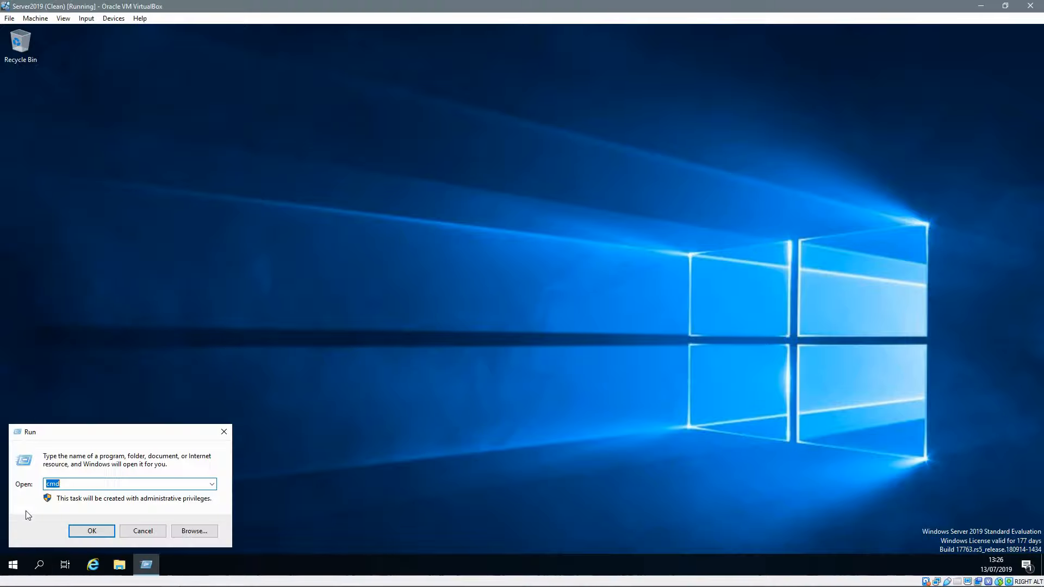
pyautogui.click(91, 532)
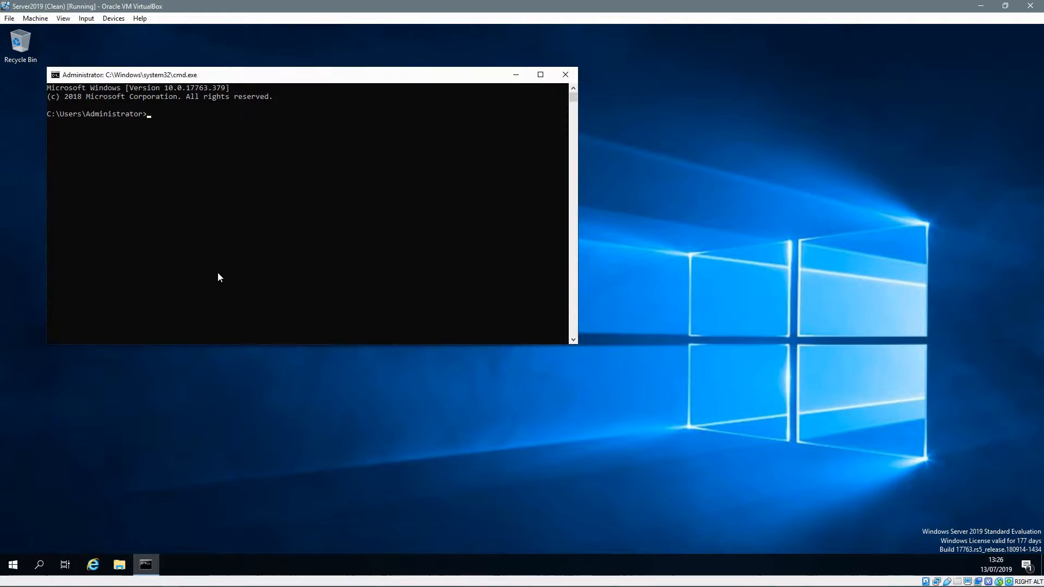
pyautogui.click(264, 207)
pyautogui.write('ipconfig')
pyautogui.press('Return')
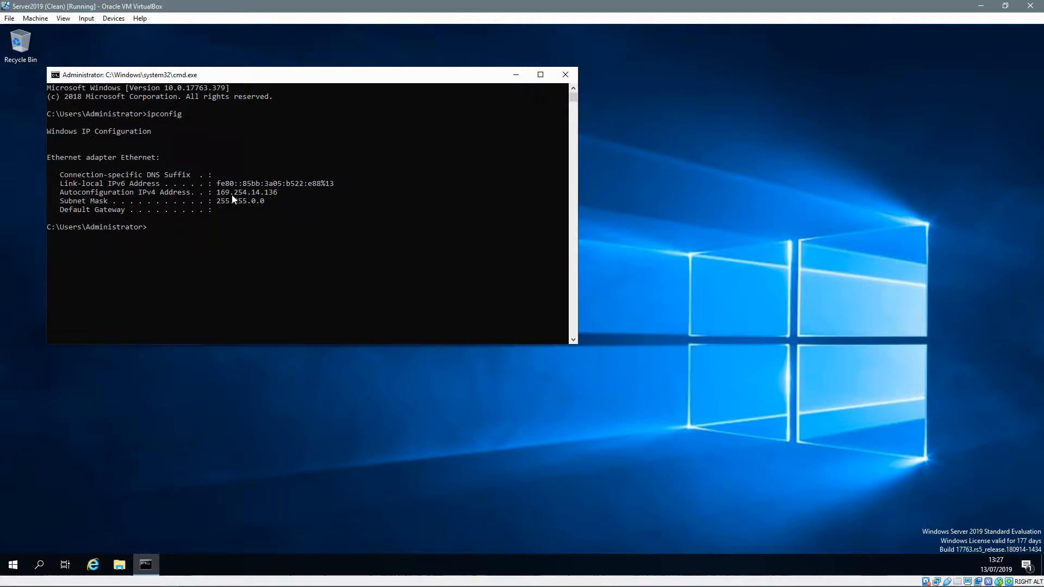
pyautogui.click(565, 75)
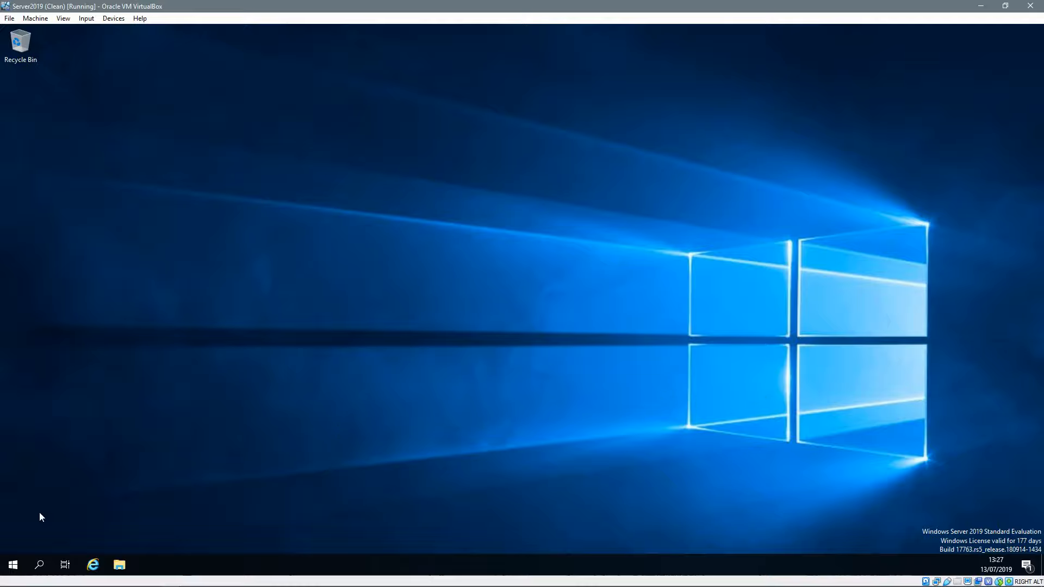
# Step: Open the Ethernet adapter's IPv4 properties from ncpa.cpl Network Connections
pyautogui.rightClick(14, 567)
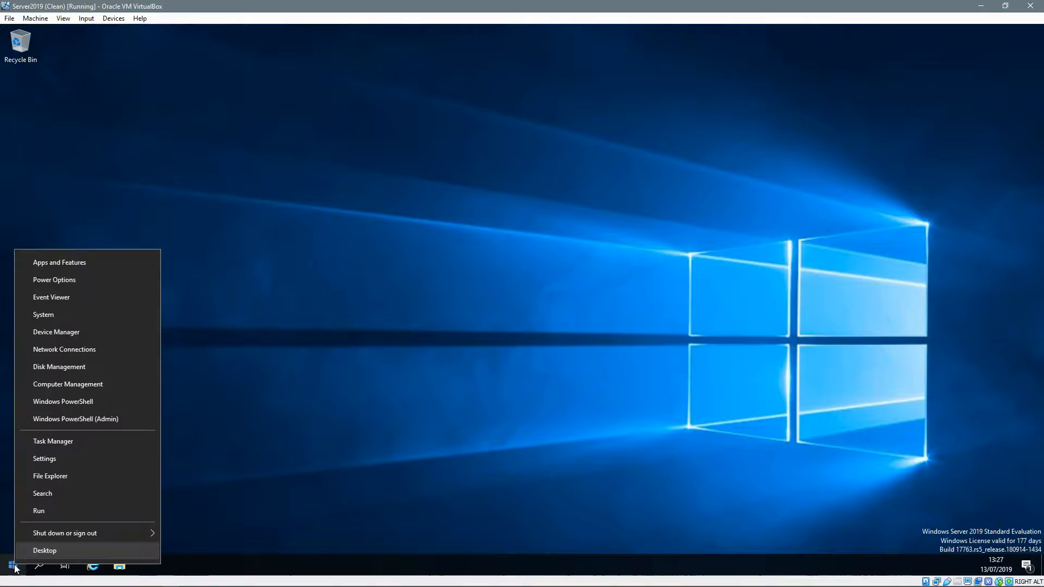
pyautogui.click(47, 511)
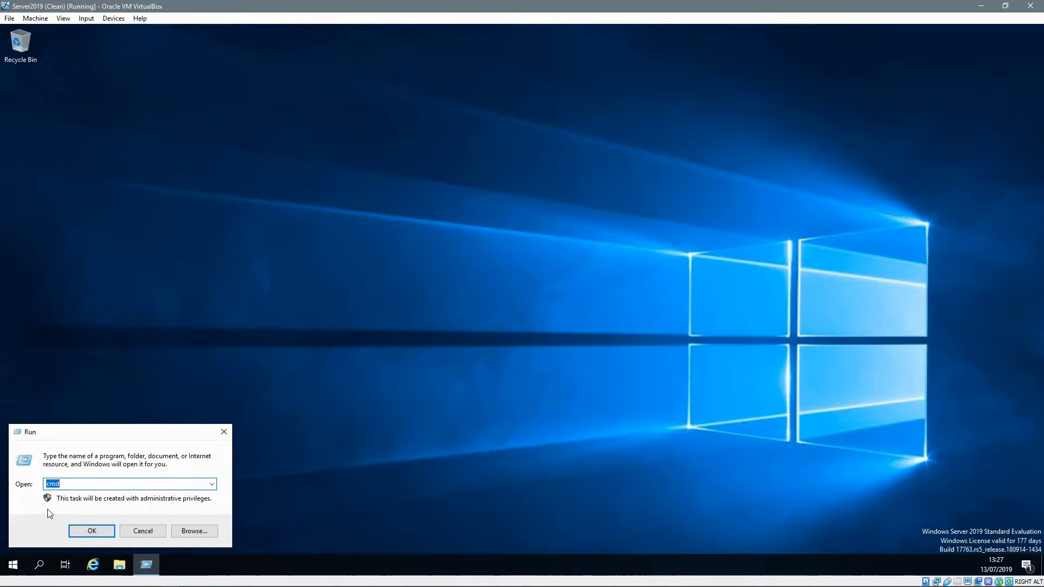
pyautogui.write('ncpa.cpl')
pyautogui.press('Return')
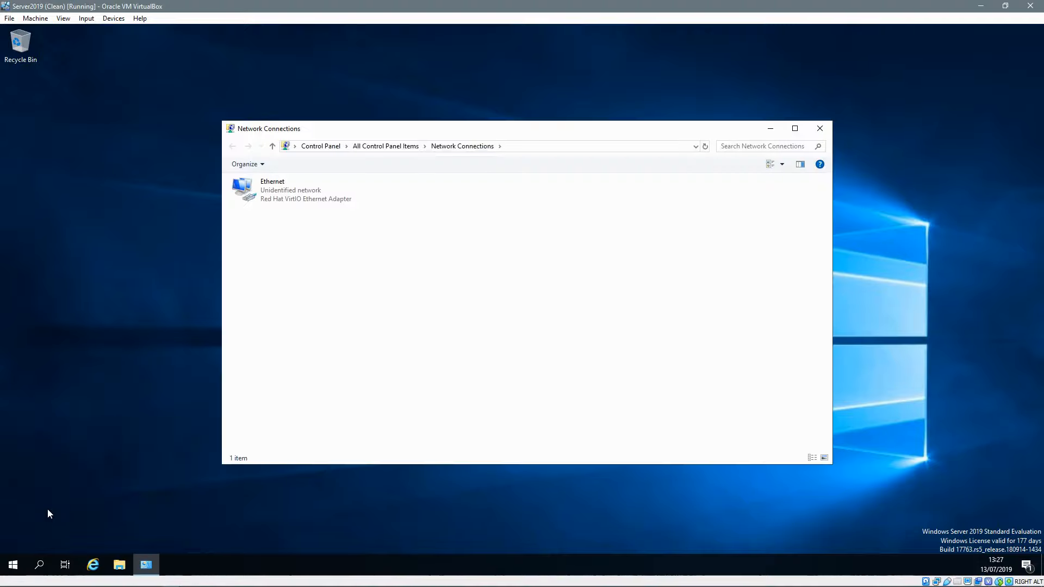
pyautogui.doubleClick(283, 186)
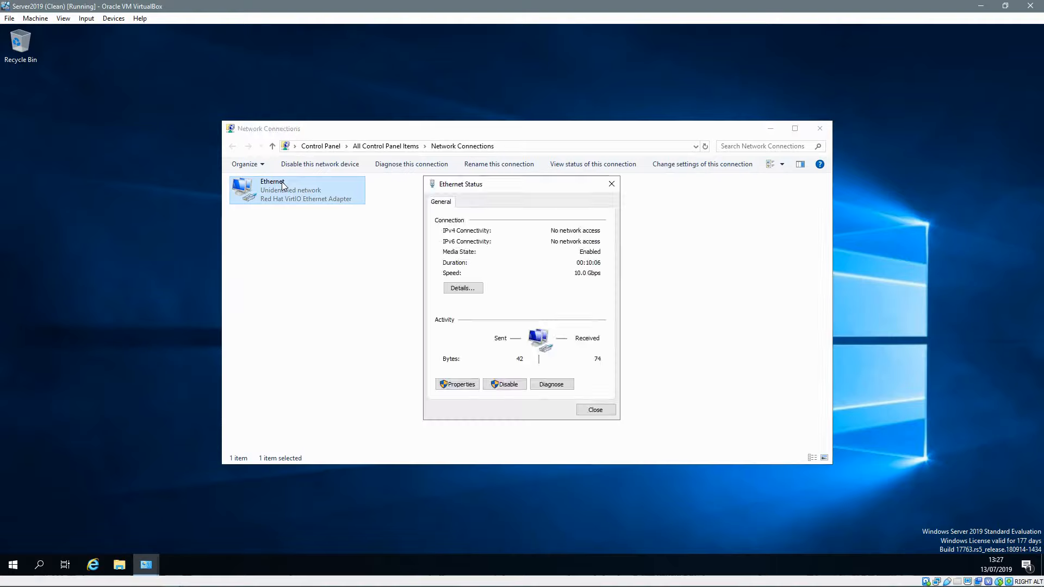
pyautogui.click(463, 383)
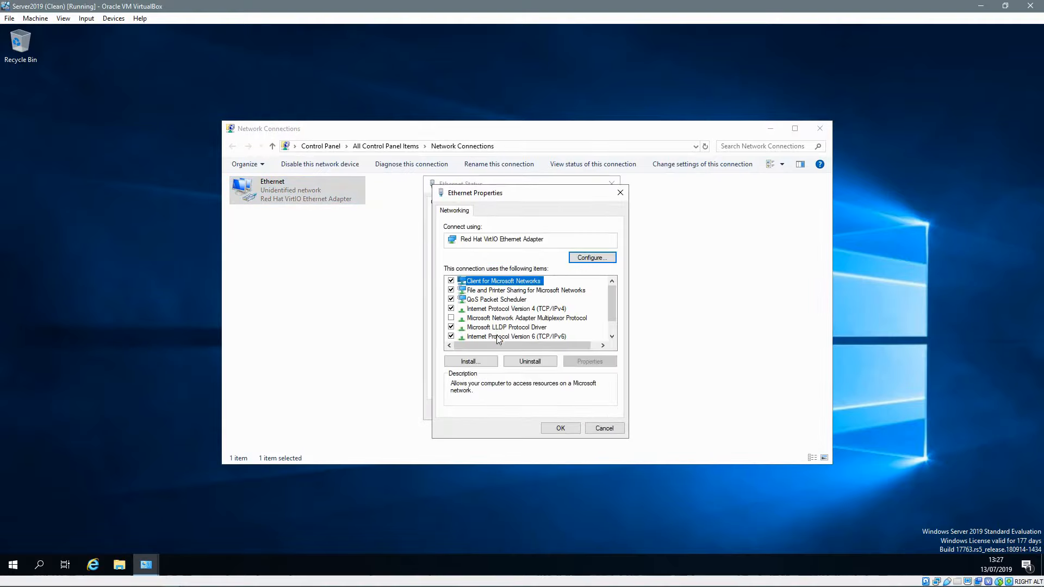
pyautogui.doubleClick(504, 308)
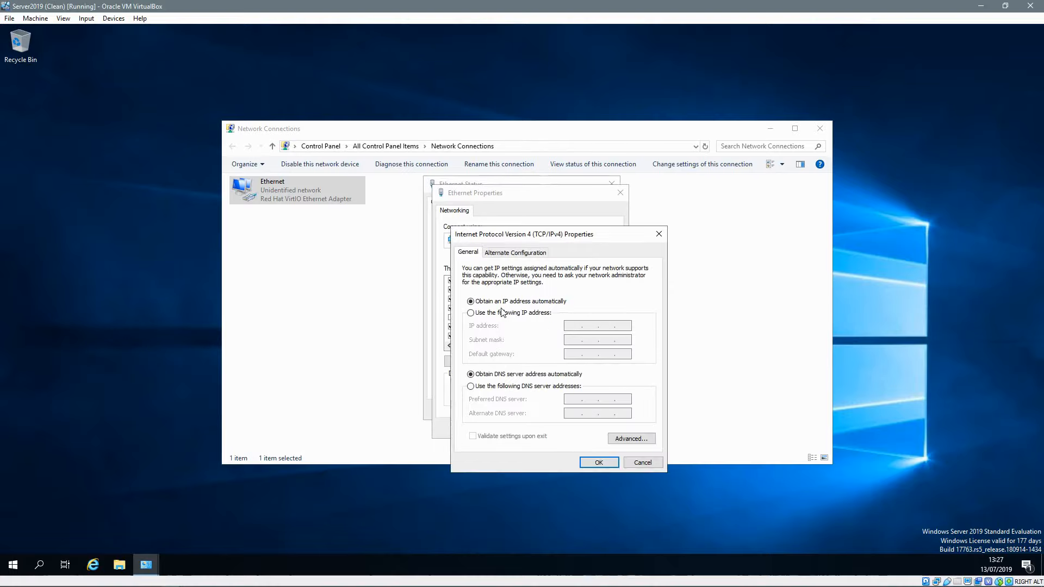
# Step: Set static IP 192.168.0.1, mask 255.255.255.0 and DNS 127.0.0.1, then apply
pyautogui.click(474, 313)
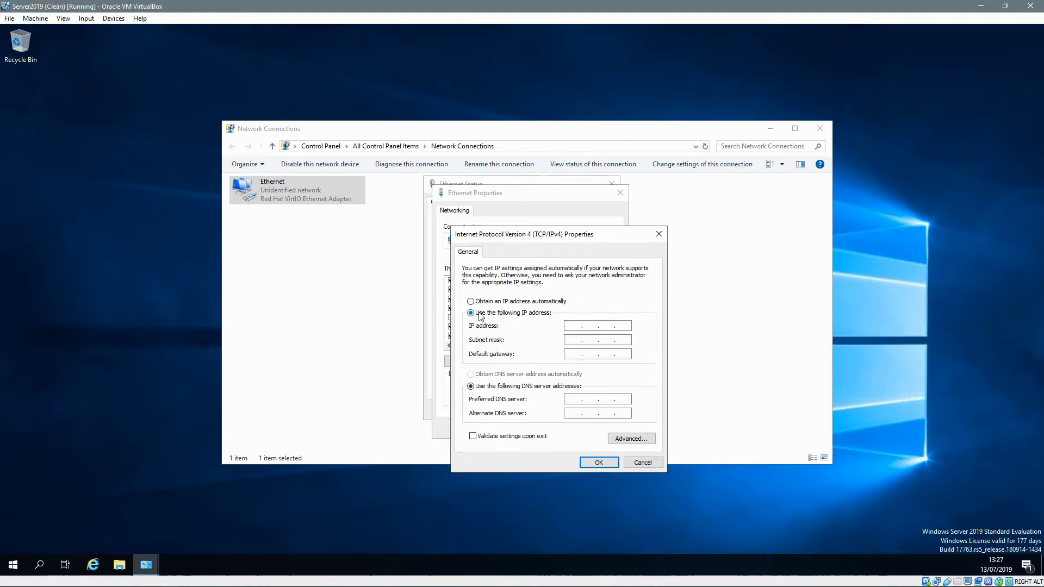
pyautogui.click(570, 327)
pyautogui.write('192 . 168 . 0 . 1')
pyautogui.press('Tab')
pyautogui.click(574, 353)
pyautogui.write('0.0.1')
pyautogui.doubleClick(570, 400)
pyautogui.click(600, 464)
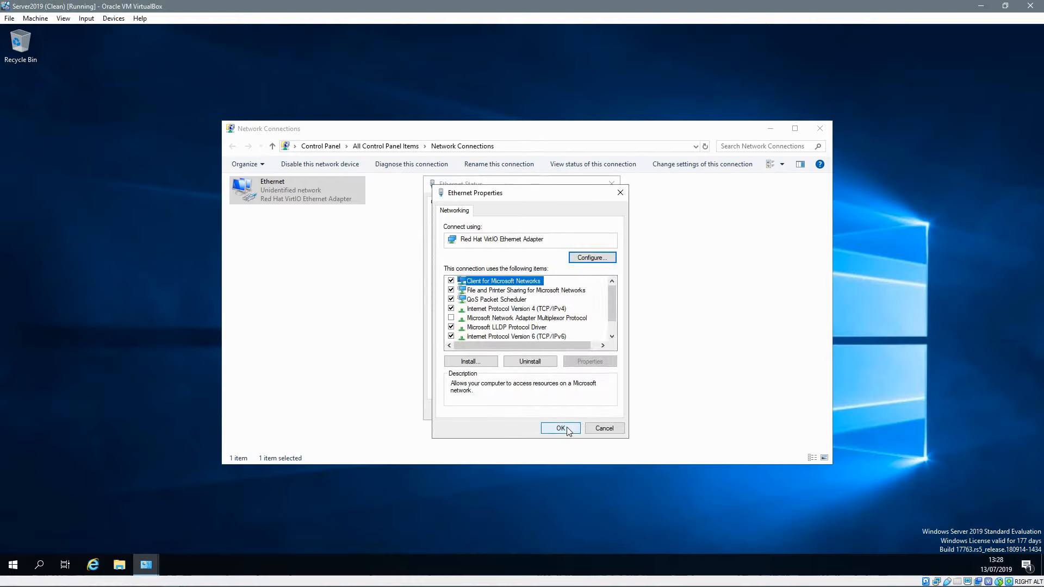
pyautogui.click(568, 430)
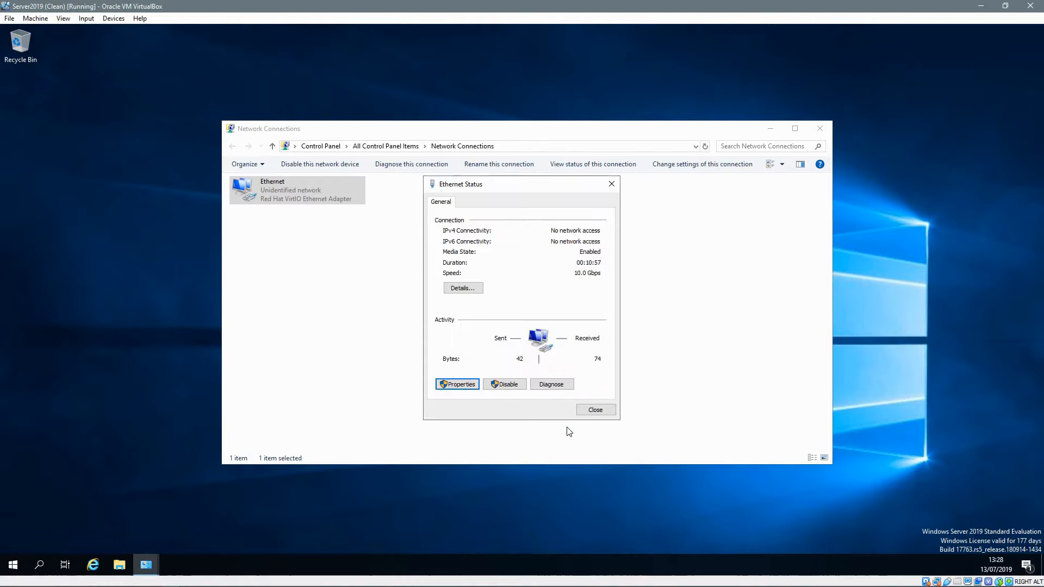
pyautogui.click(551, 477)
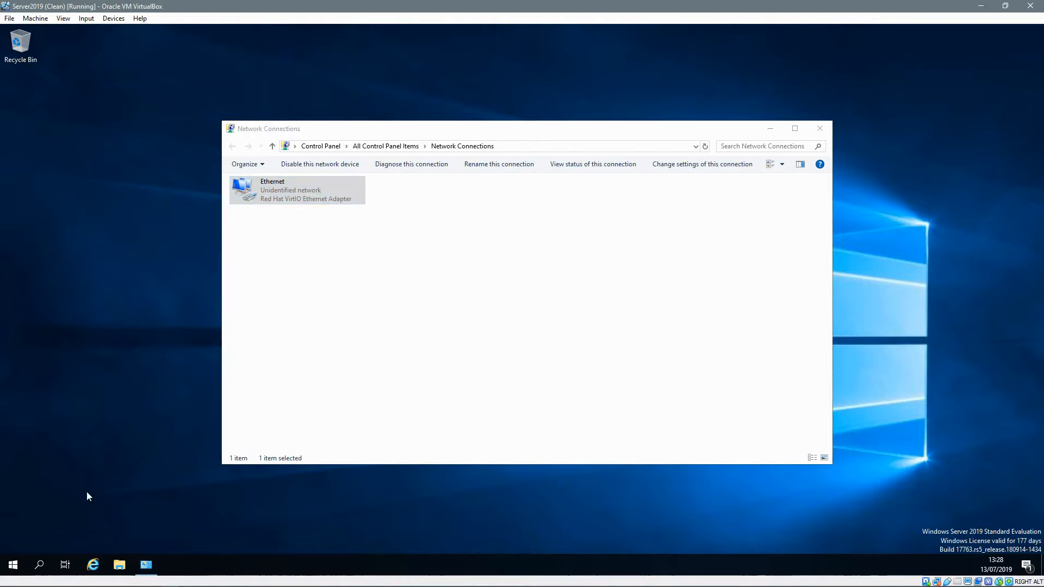
# Step: Change the computer name to SERVER2019 through sysdm.cpl and restart now
pyautogui.rightClick(17, 563)
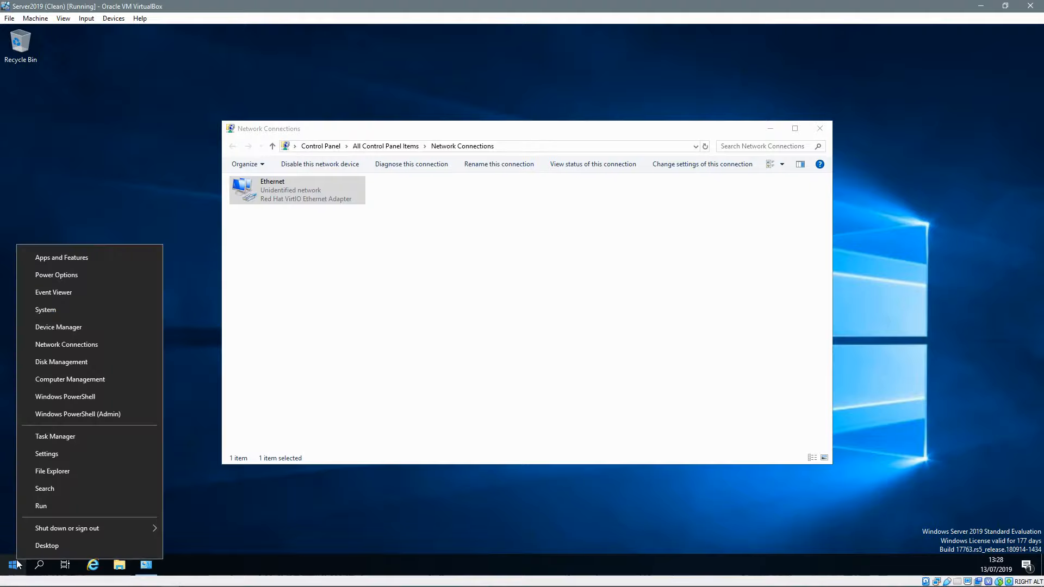
pyautogui.click(42, 507)
pyautogui.write('sy')
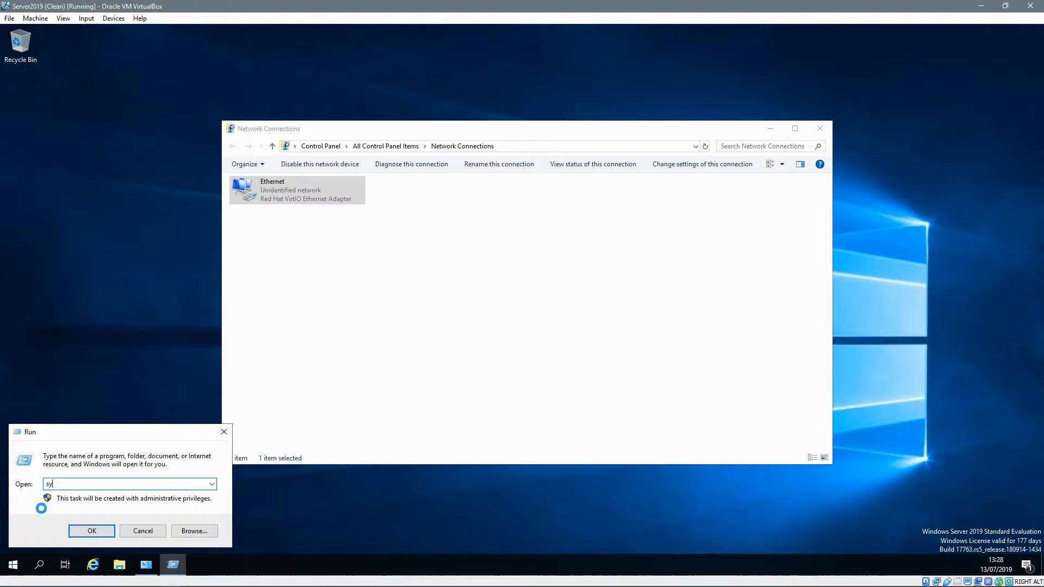
pyautogui.write('sdm.cpl')
pyautogui.press('Return')
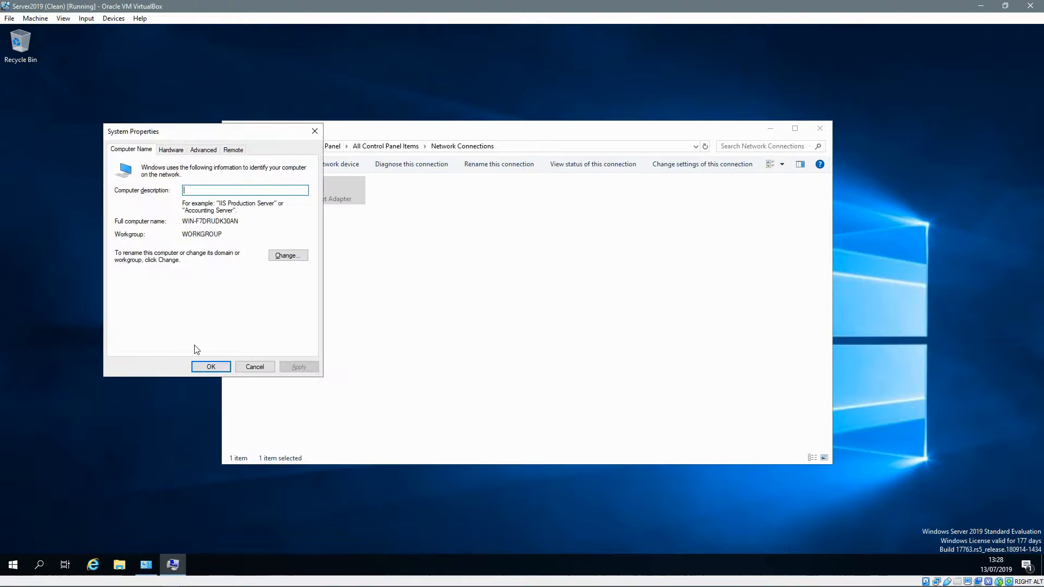
pyautogui.click(281, 261)
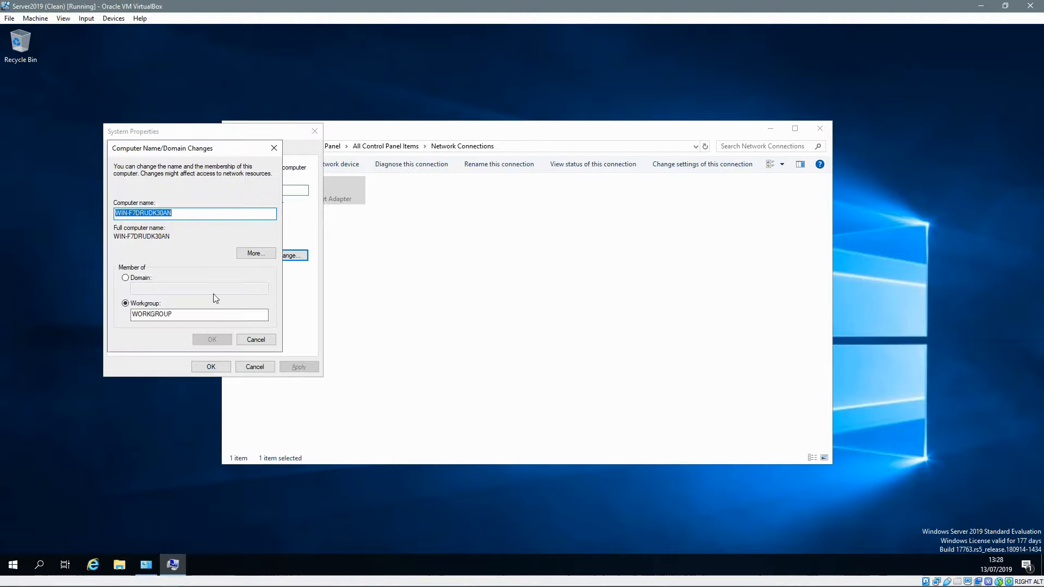
pyautogui.write('SERV')
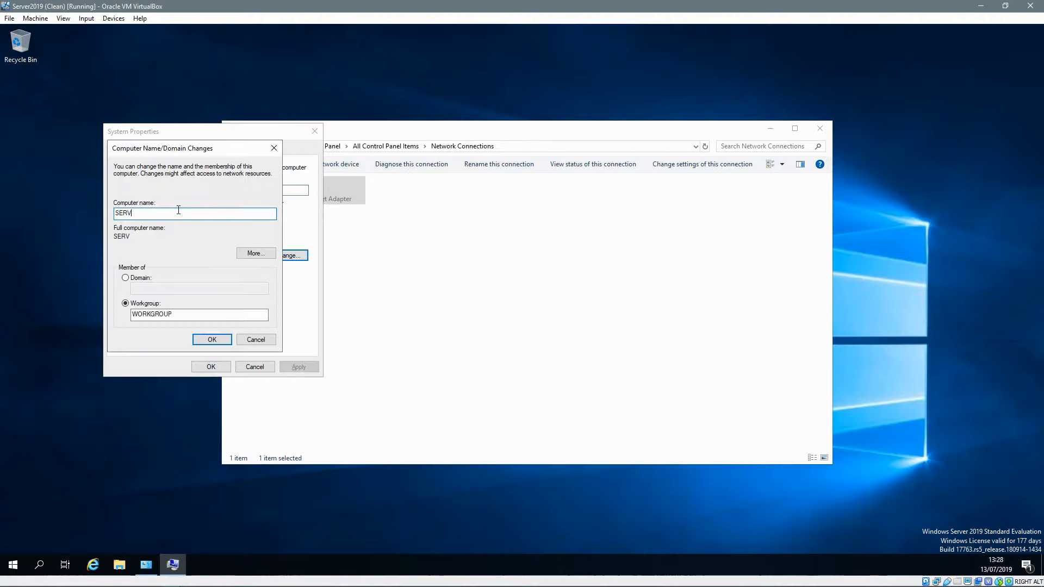
pyautogui.write('ER2019')
pyautogui.click(212, 338)
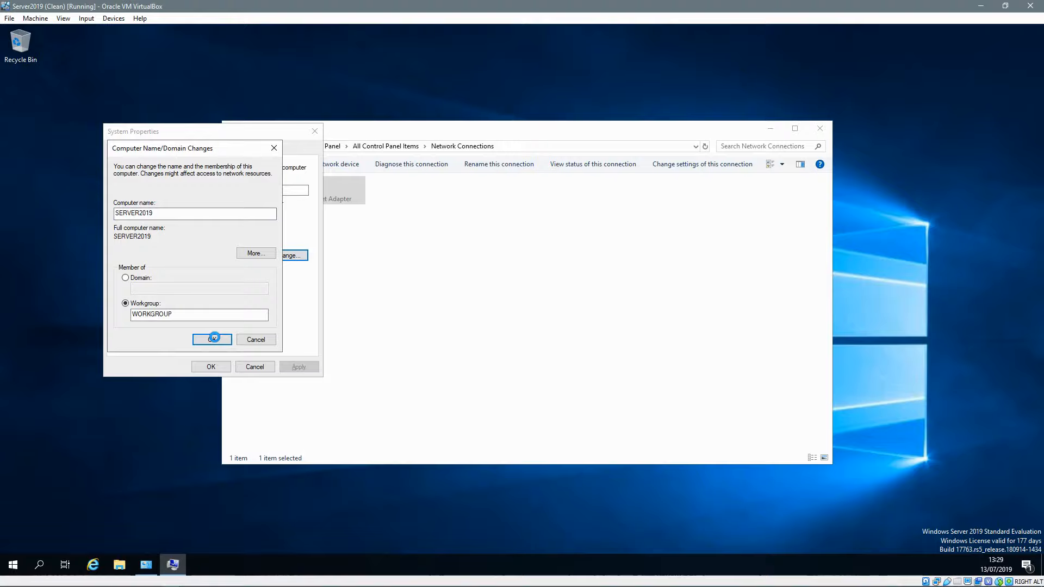
pyautogui.click(575, 309)
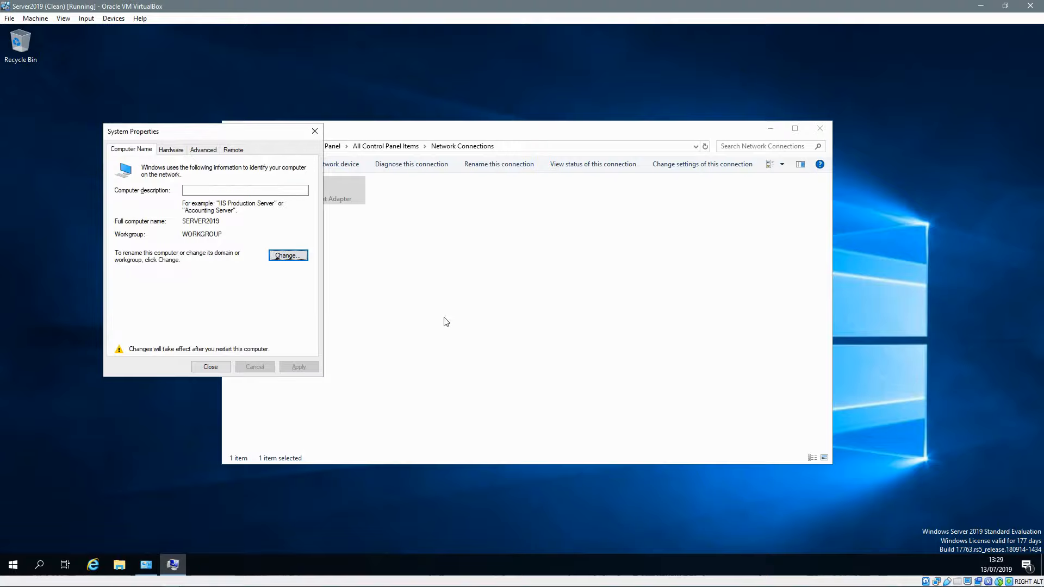
pyautogui.click(211, 367)
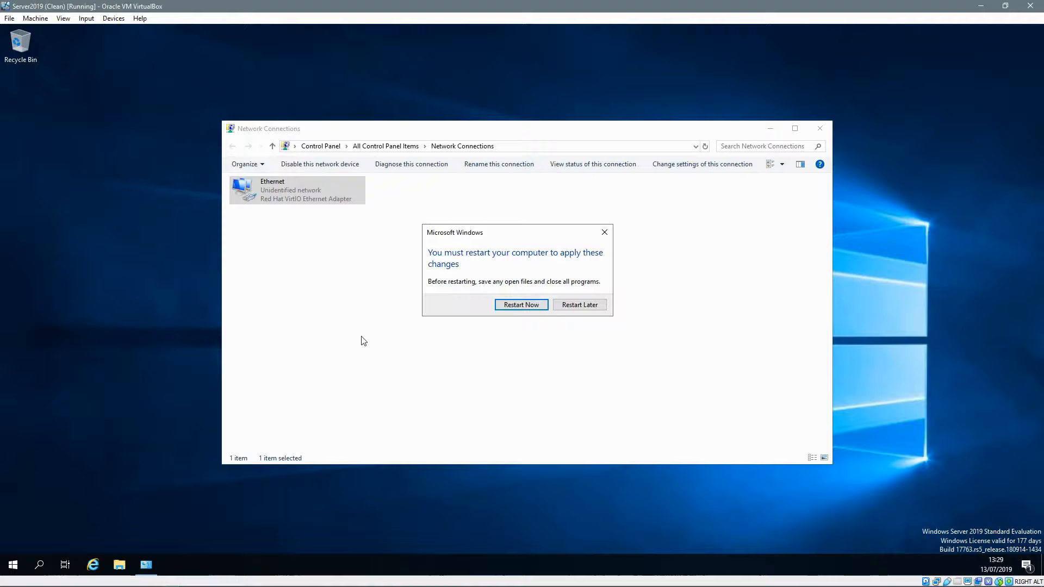
pyautogui.click(523, 305)
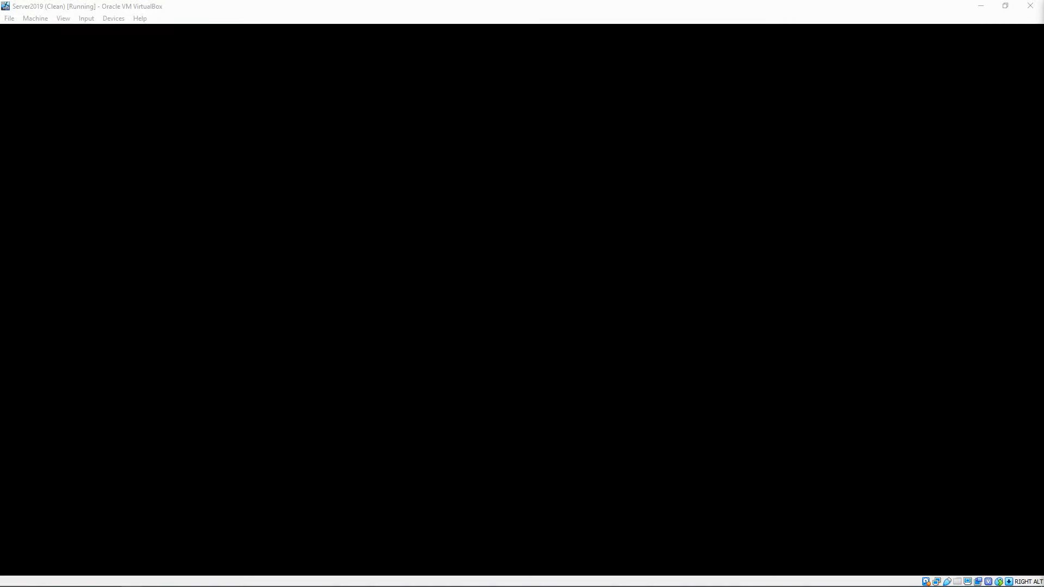
# Step: Sign in as Administrator, then open and dismiss the Start menu to show the Dashboard
pyautogui.hotkey('ctrl', 'alt', 'Delete')
pyautogui.write('••••••••••')
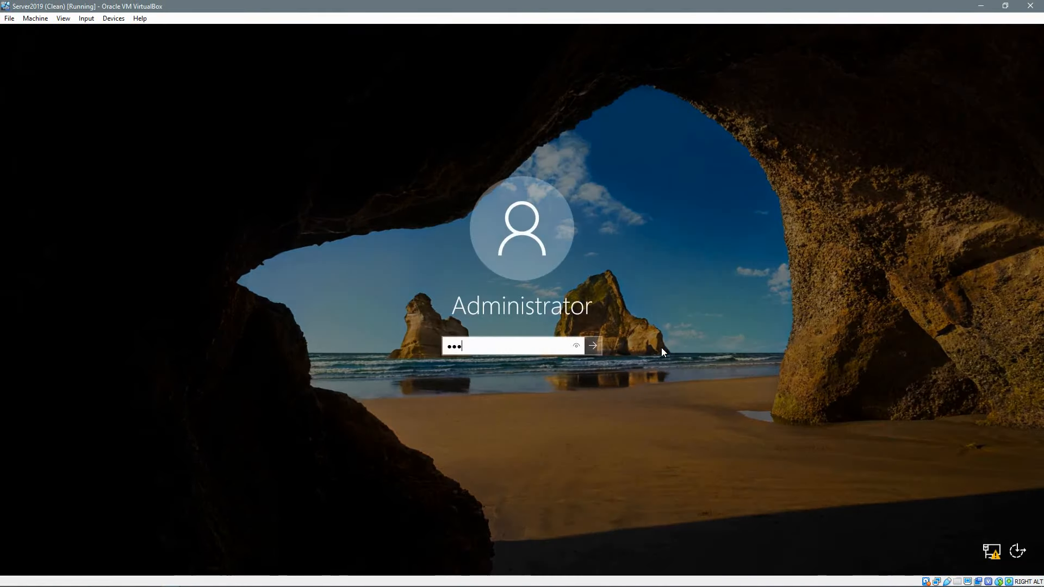
pyautogui.press('BackSpace')
pyautogui.press('BackSpace')
pyautogui.press('BackSpace')
pyautogui.press('BackSpace')
pyautogui.press('BackSpace')
pyautogui.press('BackSpace')
pyautogui.press('BackSpace')
pyautogui.press('BackSpace')
pyautogui.press('BackSpace')
pyautogui.press('BackSpace')
pyautogui.write('••••••••••')
pyautogui.press('Return')
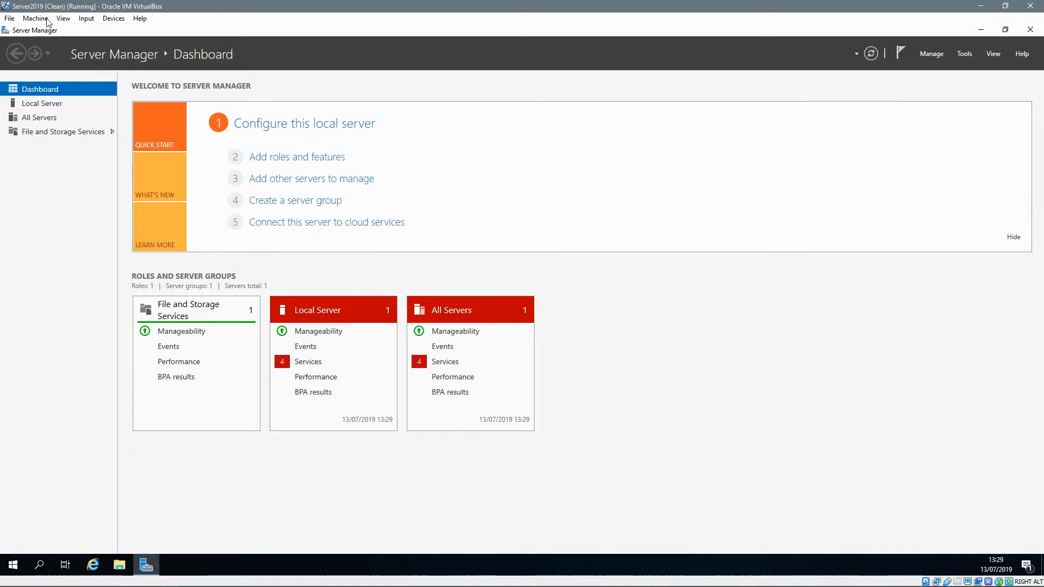
pyautogui.click(13, 565)
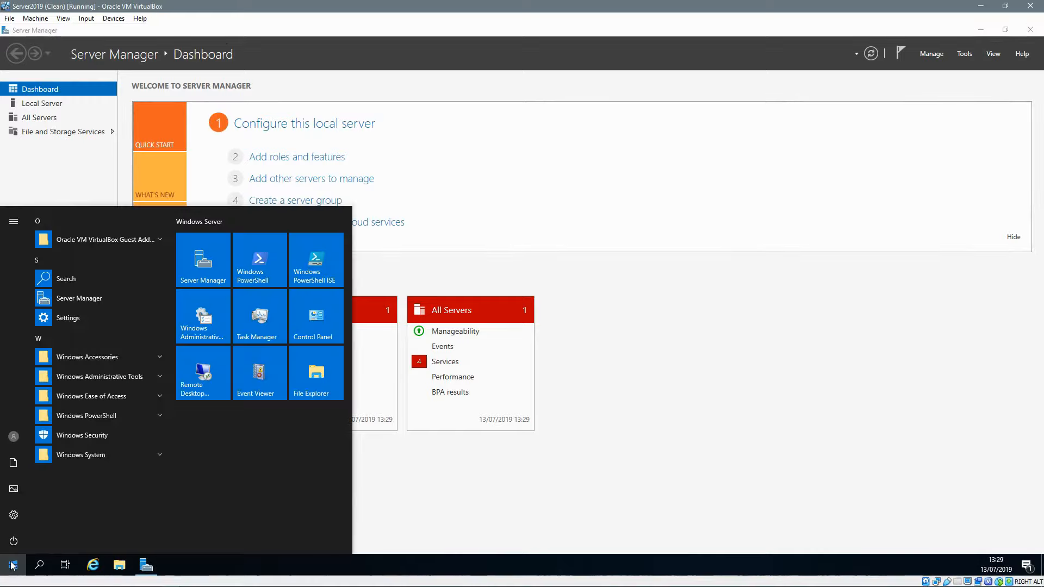
pyautogui.click(220, 272)
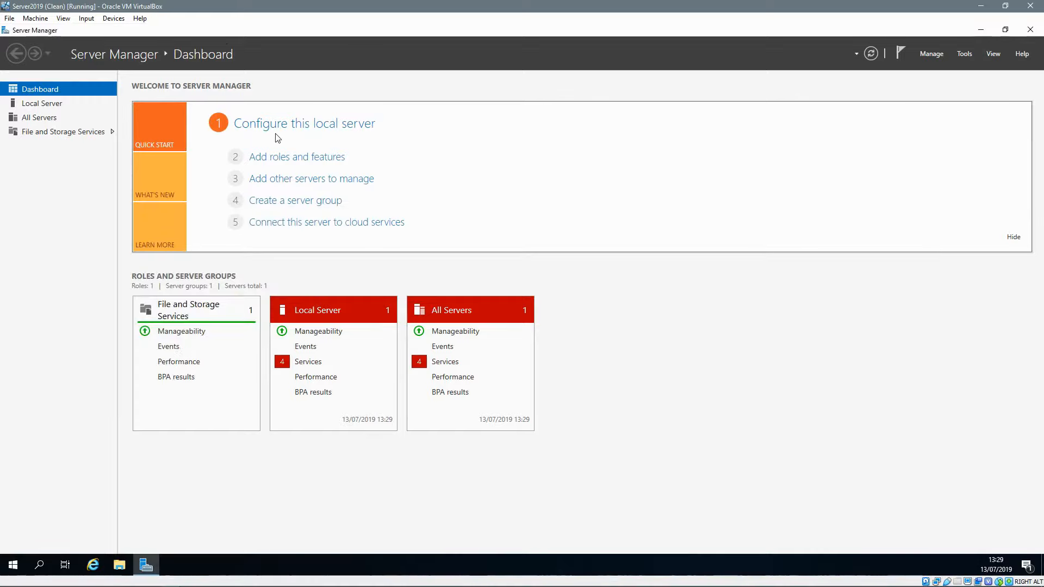
# Step: In Add Roles and Features, select AD DS, DHCP Server and DNS Server with their features
pyautogui.click(293, 162)
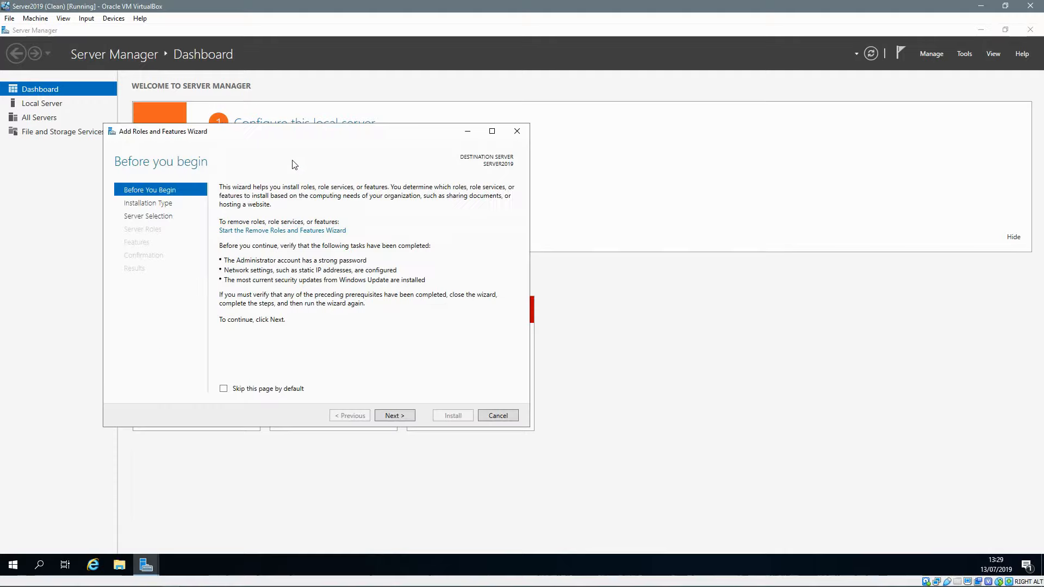
pyautogui.click(398, 416)
pyautogui.click(395, 415)
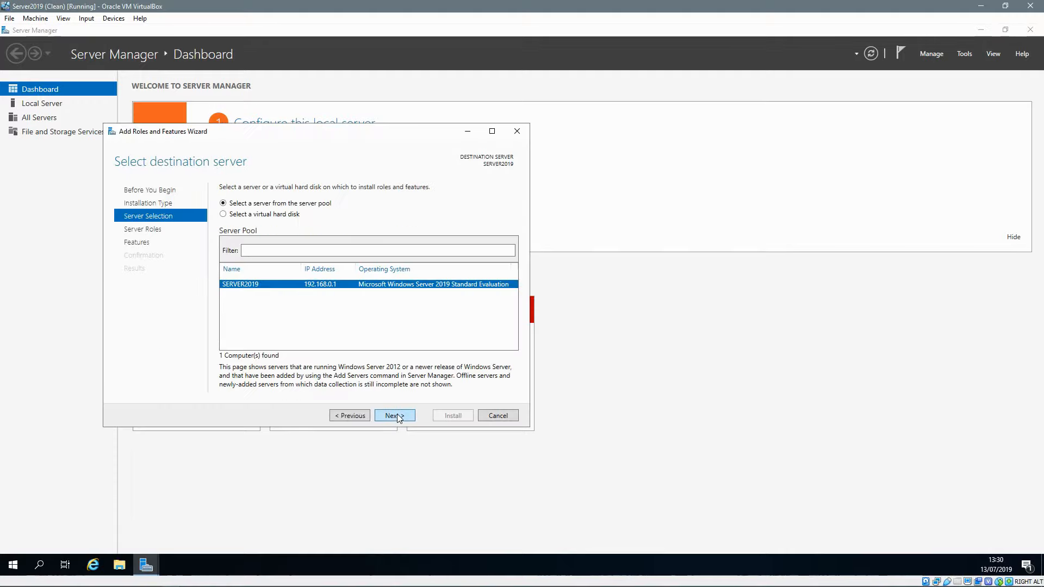
pyautogui.click(396, 416)
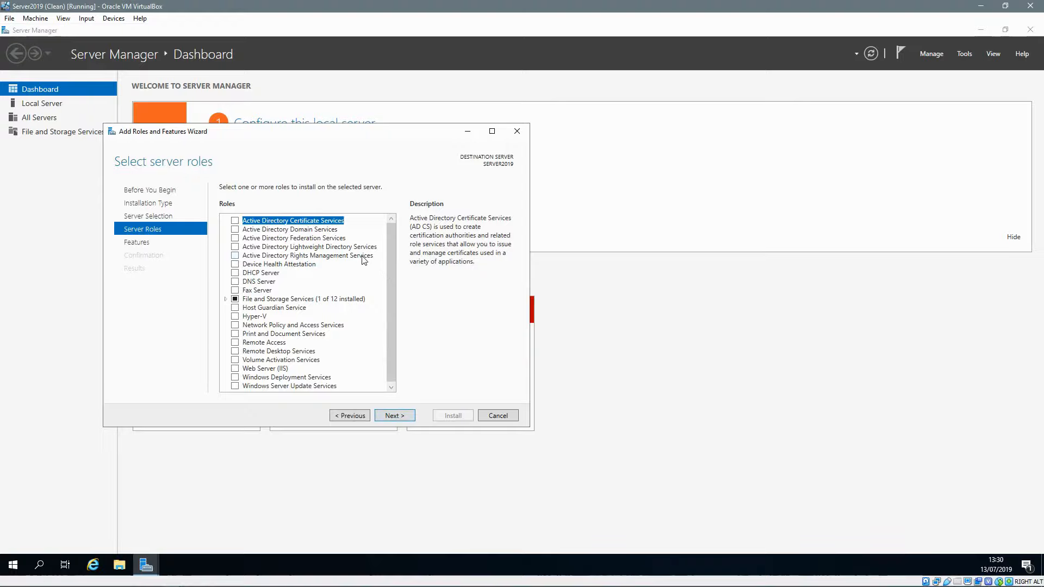
pyautogui.click(234, 229)
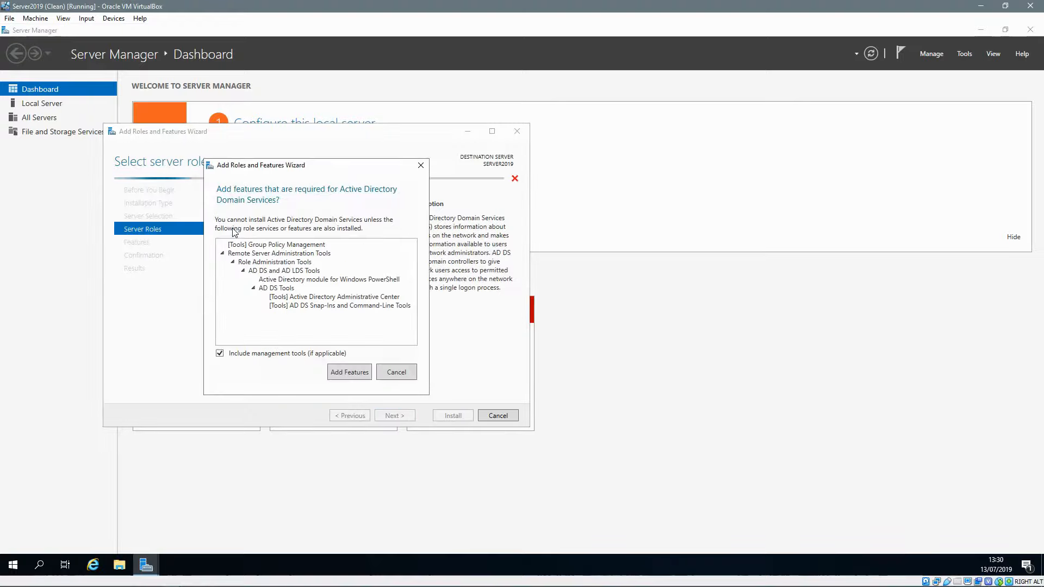
pyautogui.click(334, 372)
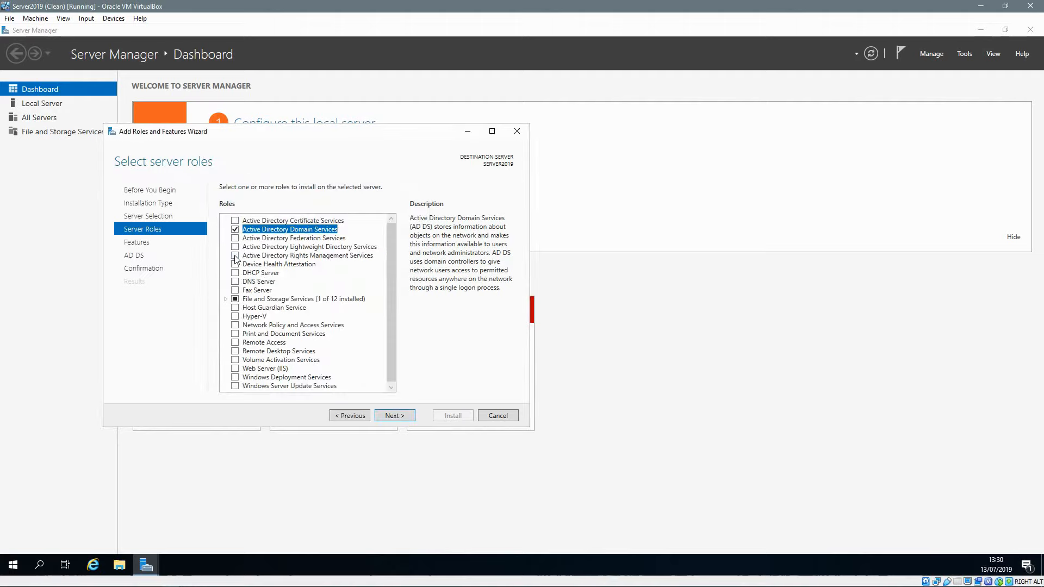
pyautogui.click(235, 272)
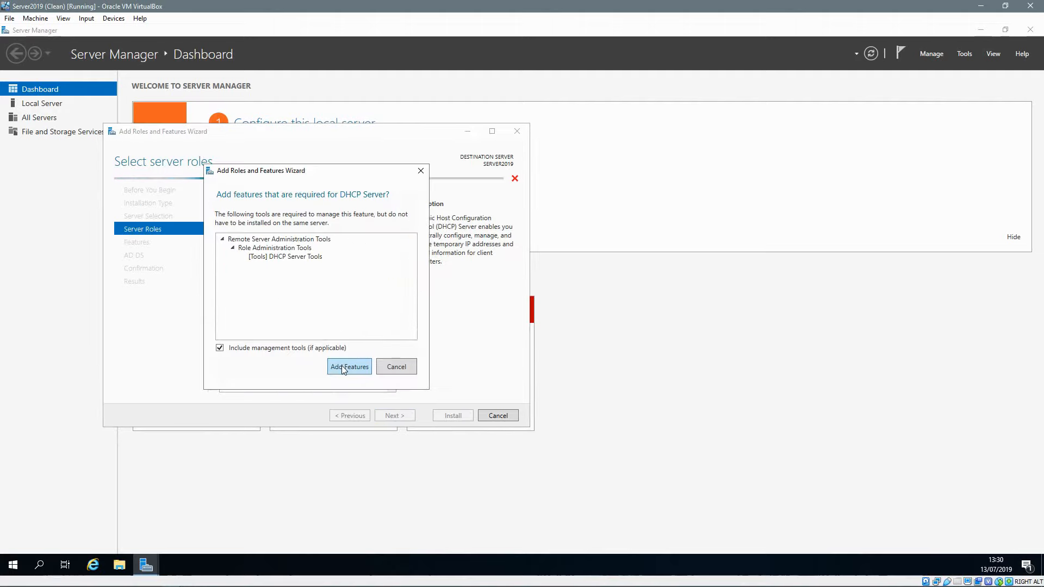
pyautogui.click(343, 368)
pyautogui.click(238, 282)
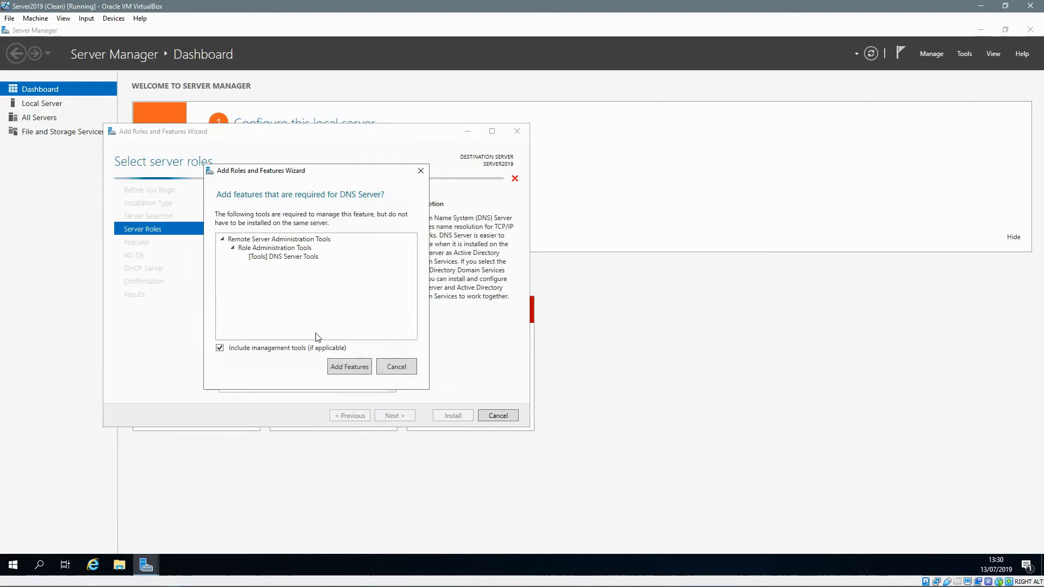
pyautogui.click(343, 366)
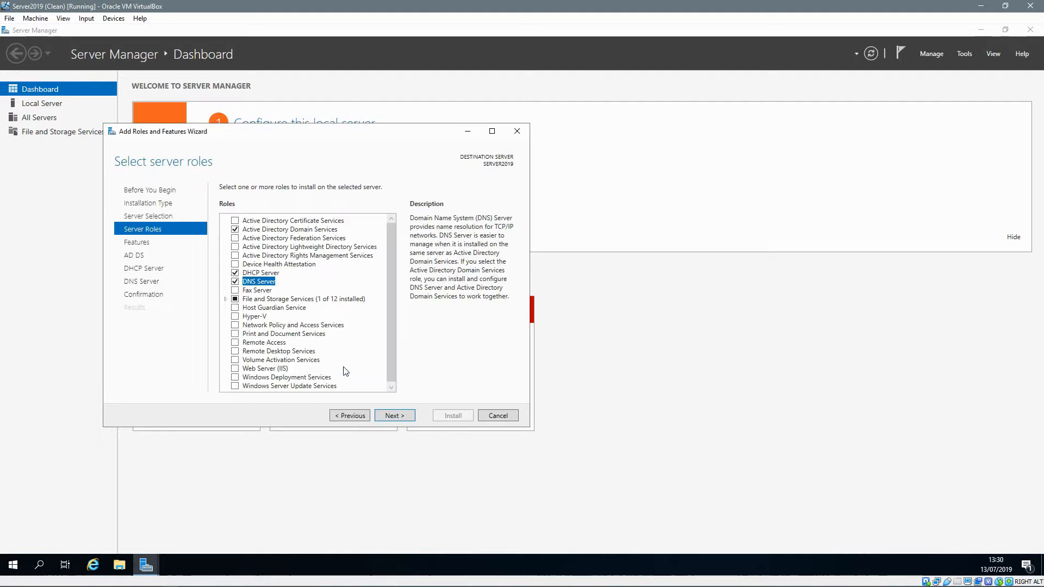
# Step: Keep default features, install the roles, and choose Promote this server to a domain controller
pyautogui.click(393, 416)
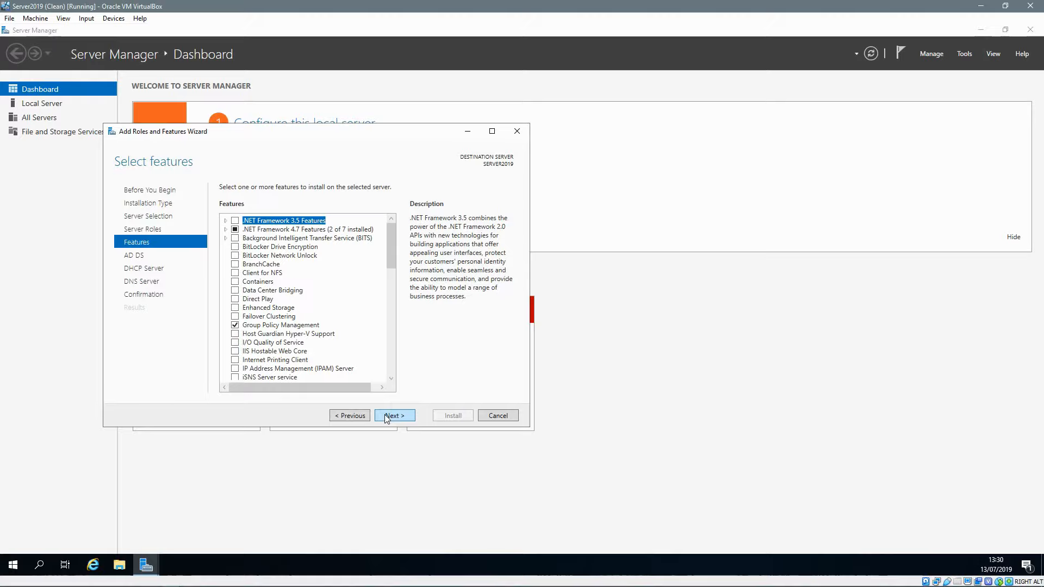
pyautogui.click(385, 416)
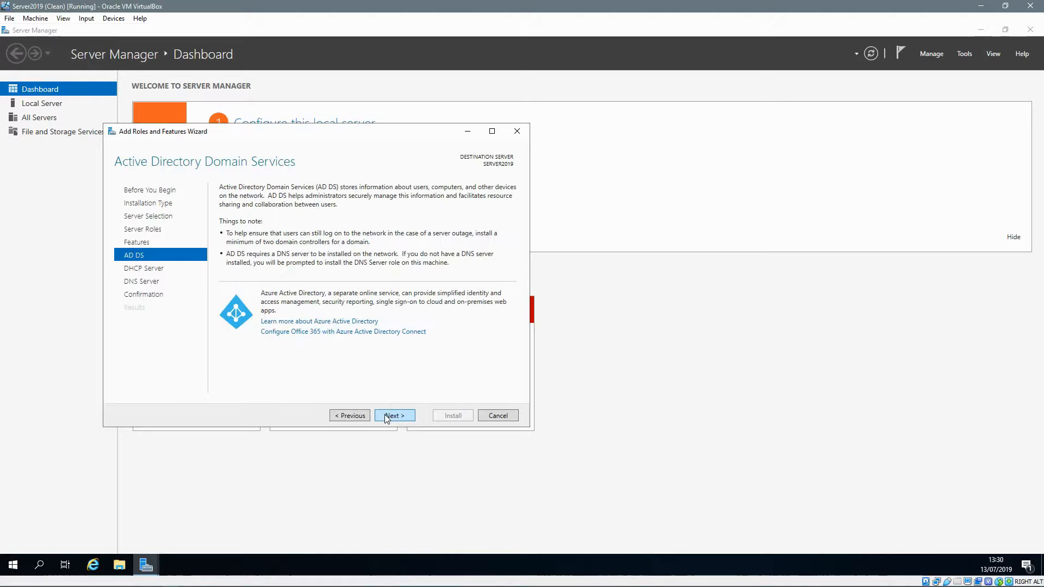
pyautogui.click(385, 415)
pyautogui.click(385, 416)
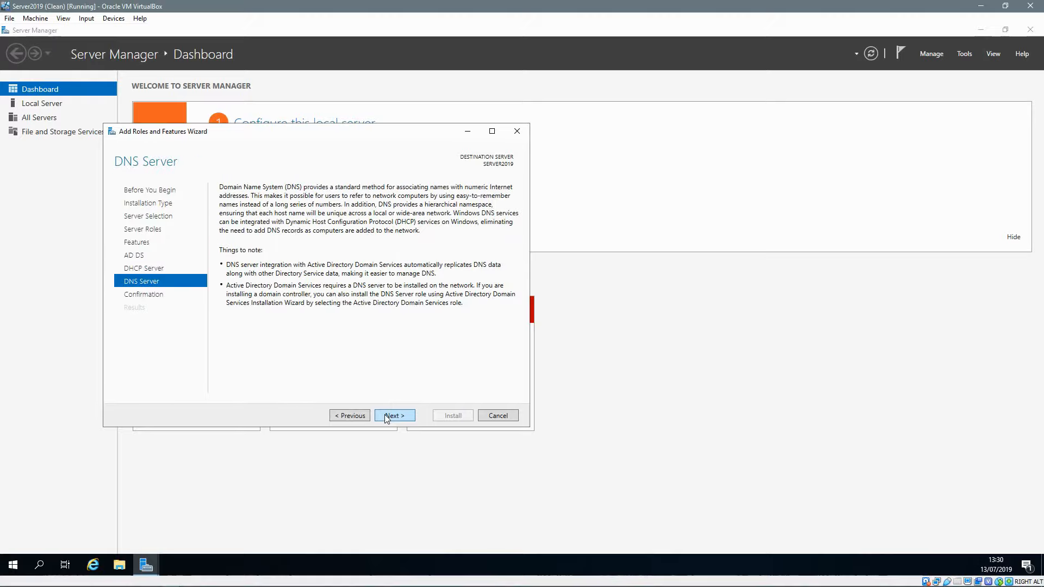
pyautogui.click(385, 416)
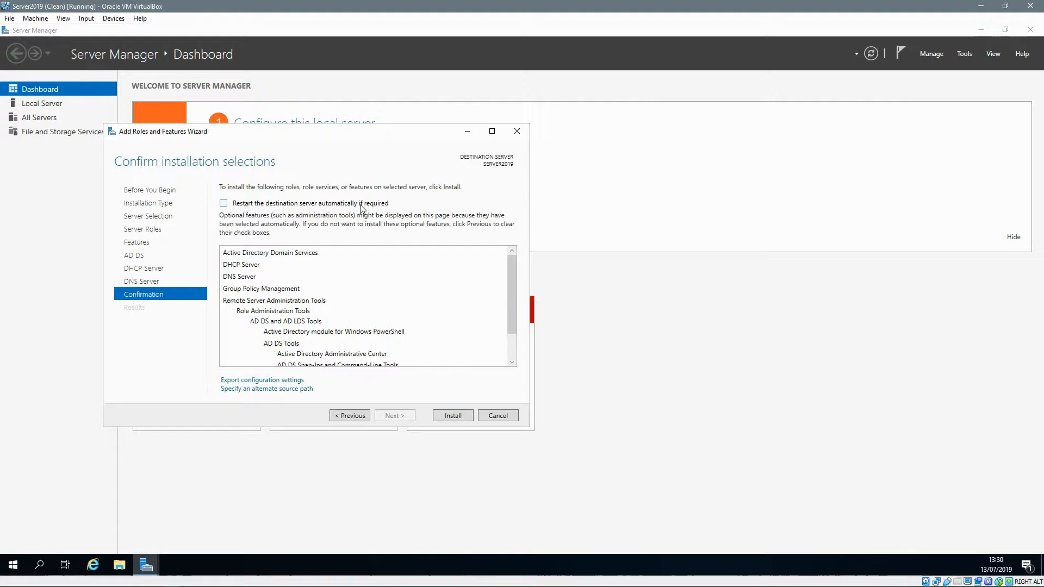
pyautogui.click(450, 416)
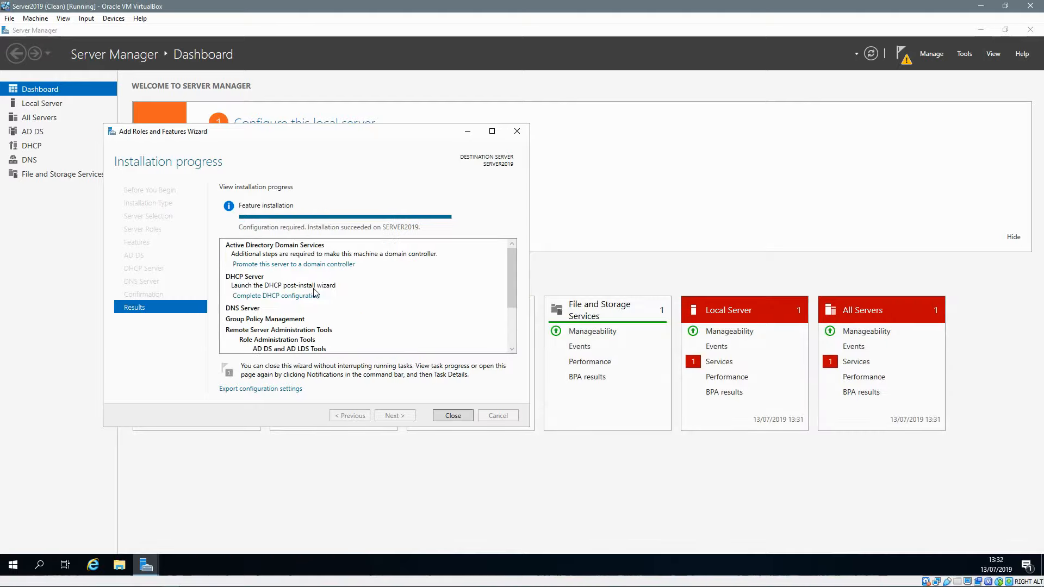
pyautogui.click(296, 265)
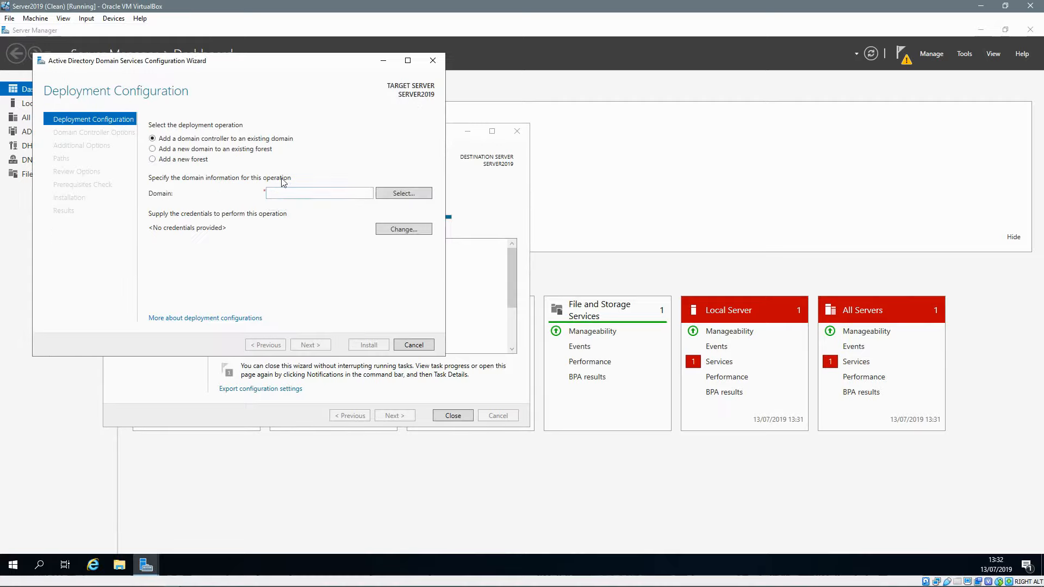
# Step: Create a new forest with root domain ByteSizeNetworks.local
pyautogui.click(171, 161)
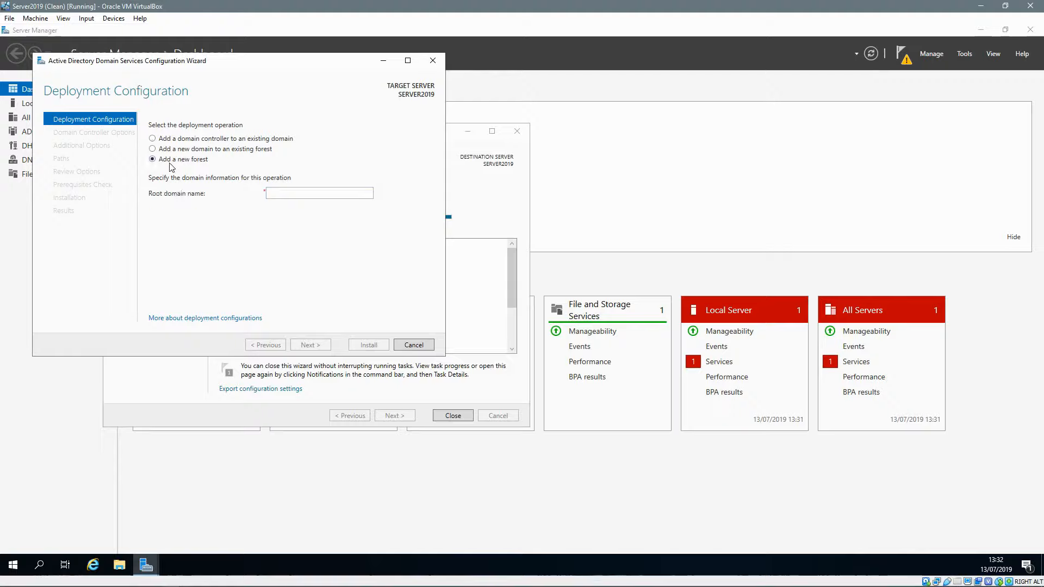
pyautogui.click(284, 192)
pyautogui.write('Byte')
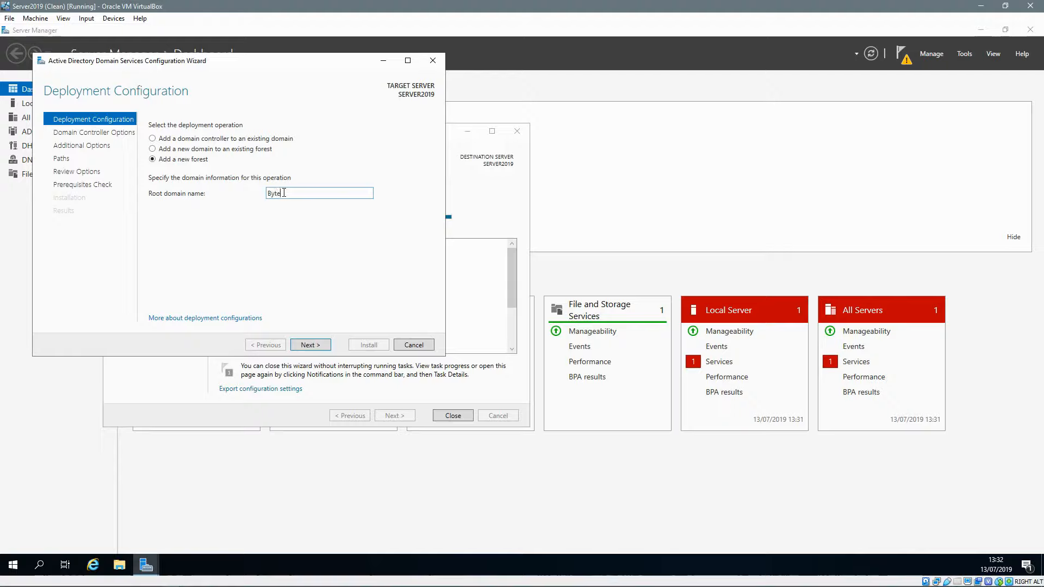
pyautogui.write('SizeNetworks.local')
pyautogui.click(315, 345)
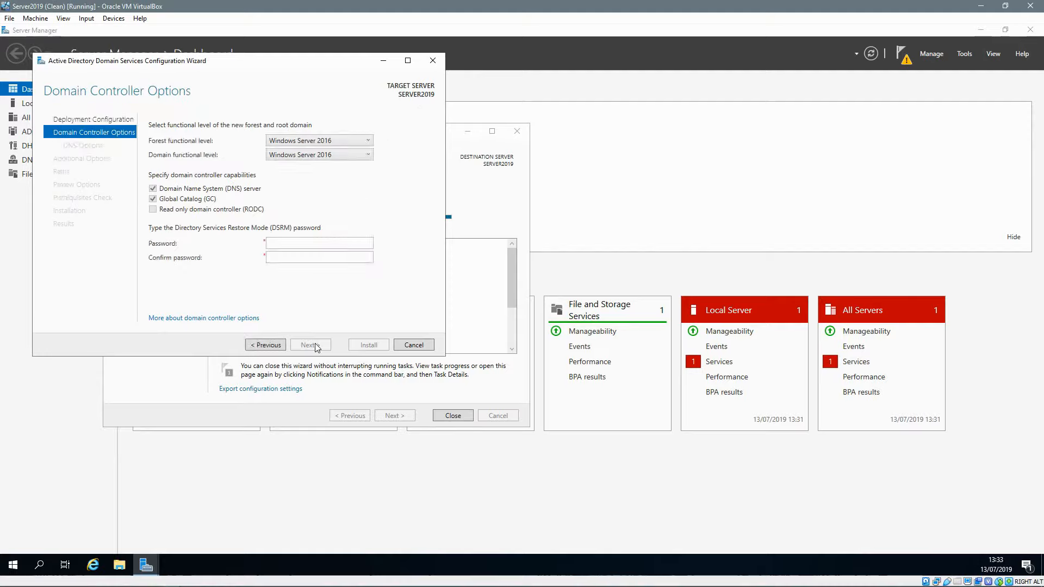
# Step: Keep Windows Server 2016 forest level, enter and confirm the DSRM password, and continue
pyautogui.click(287, 143)
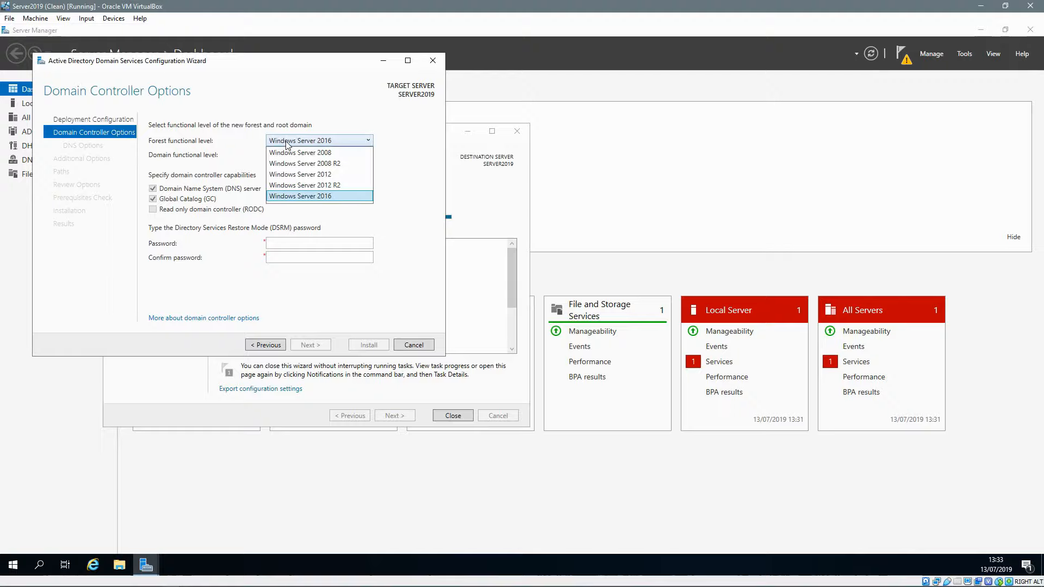
pyautogui.click(286, 142)
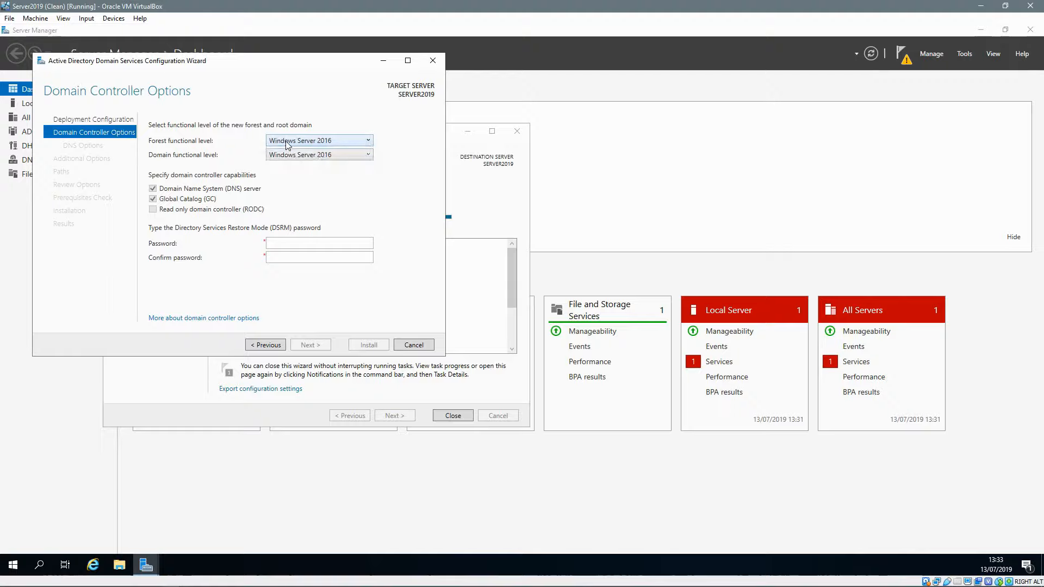
pyautogui.click(287, 240)
pyautogui.write('●●●●●●●●●●●')
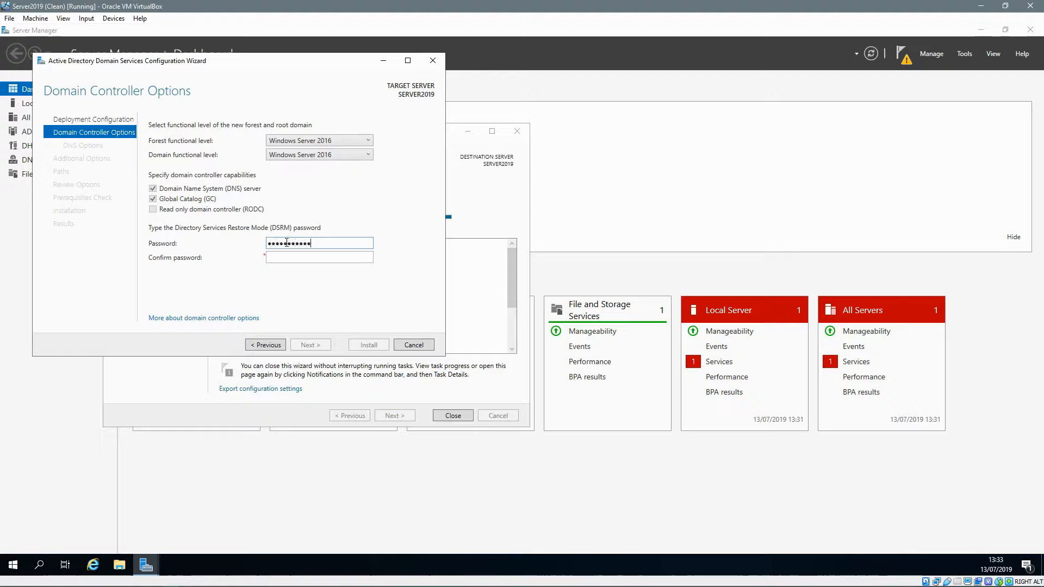
pyautogui.press('Tab')
pyautogui.write('●●●●●●●●●●●')
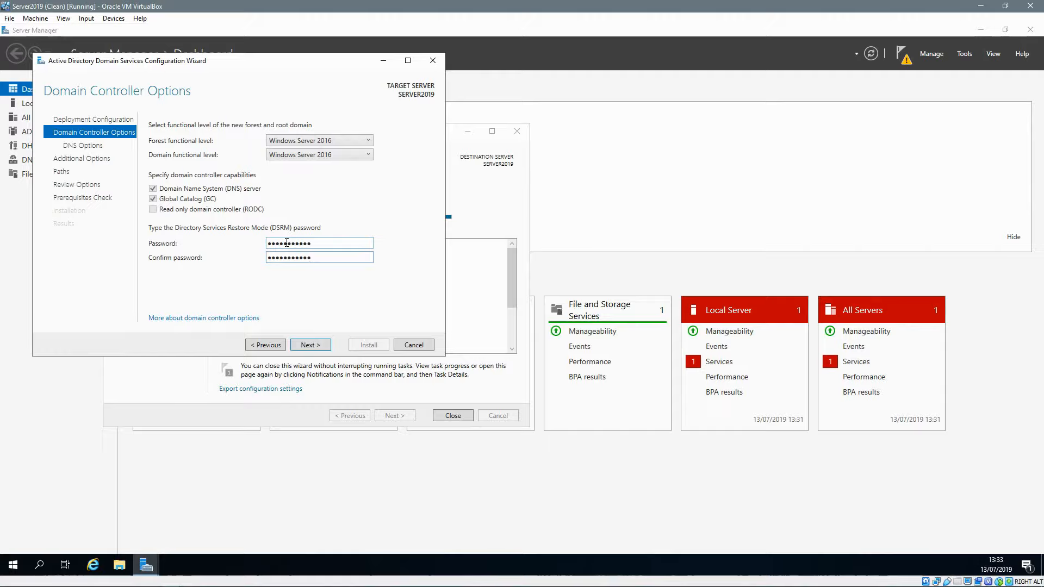
pyautogui.click(313, 345)
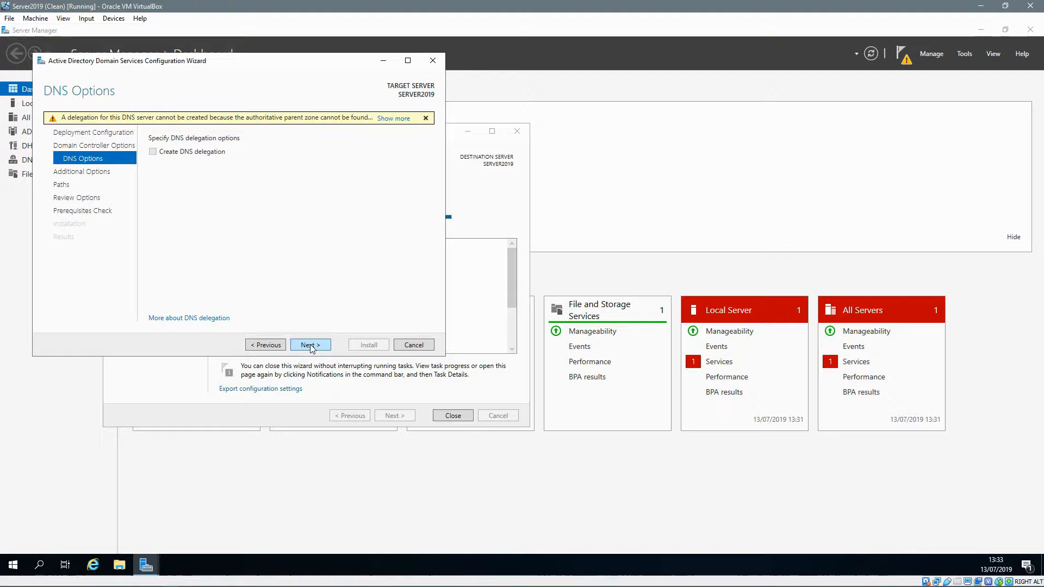
# Step: Accept DNS options, BYTESIZENETWORK NetBIOS name and default paths, pass prerequisites, and install
pyautogui.click(310, 344)
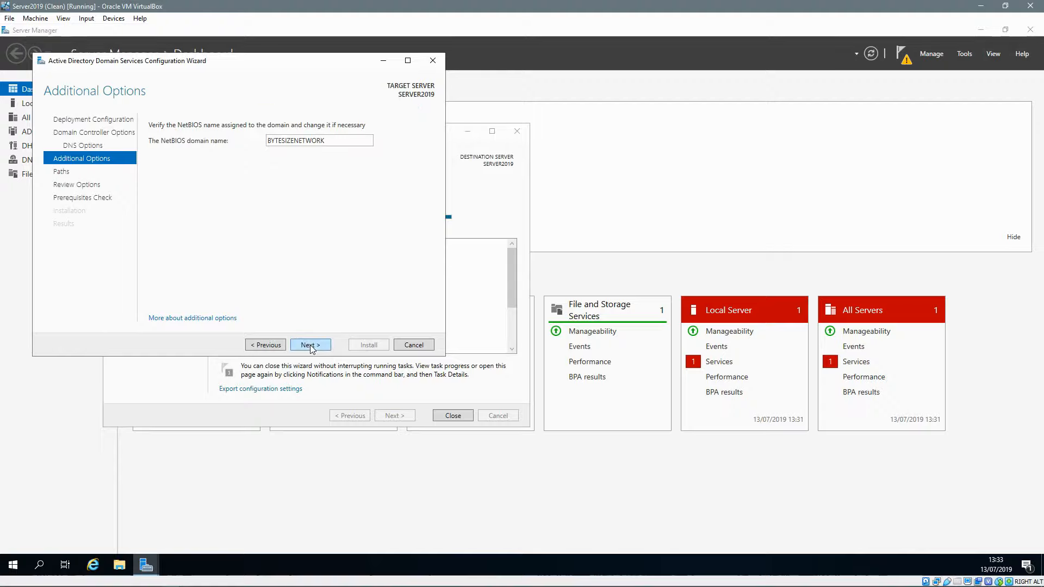
pyautogui.click(310, 345)
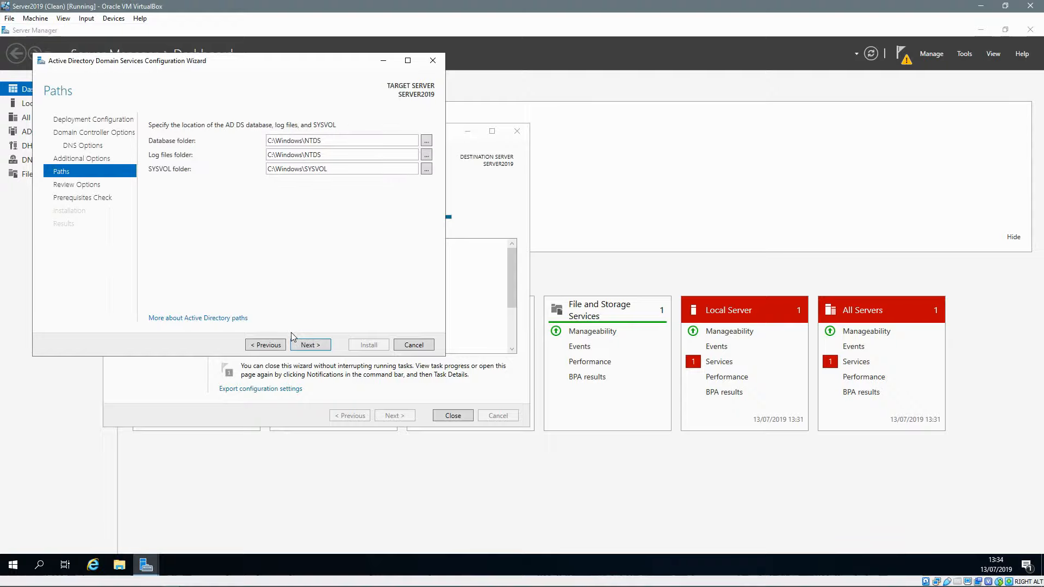
pyautogui.click(309, 345)
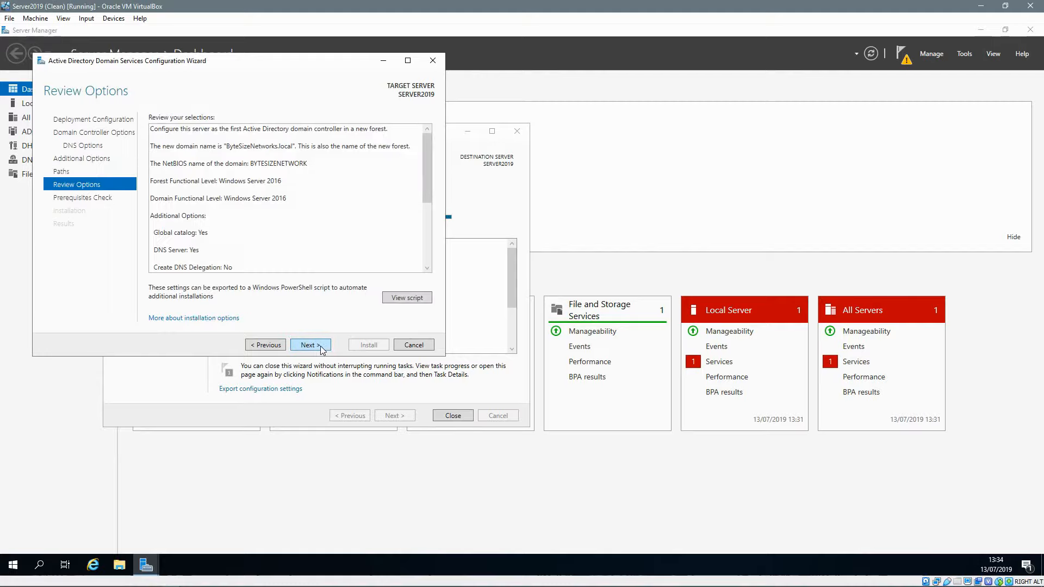
pyautogui.click(321, 347)
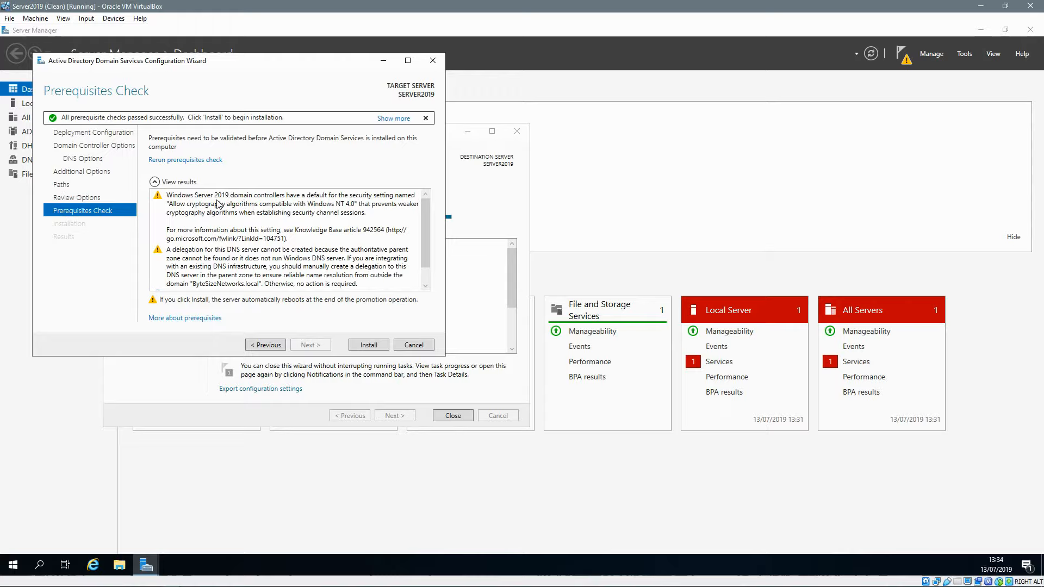
pyautogui.scroll(-1, 326, 204)
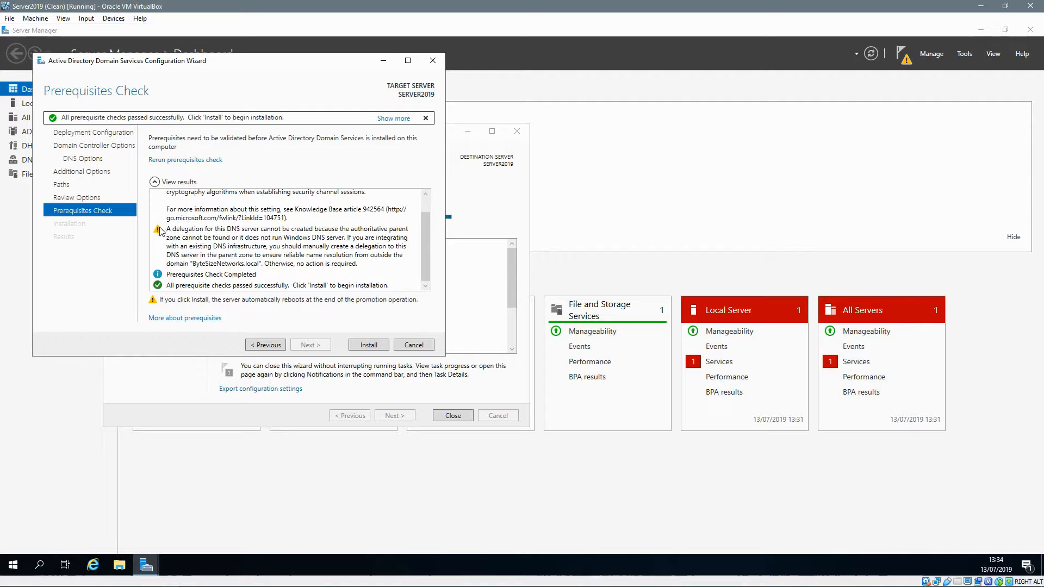
pyautogui.click(359, 346)
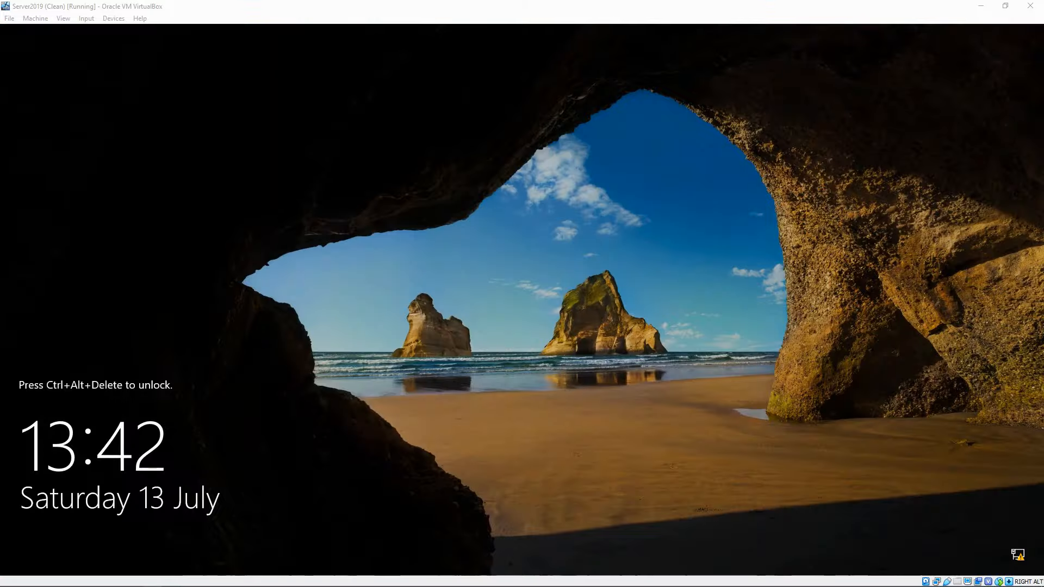
# Step: Sign in to the server with the domain administrator password
pyautogui.click(706, 341)
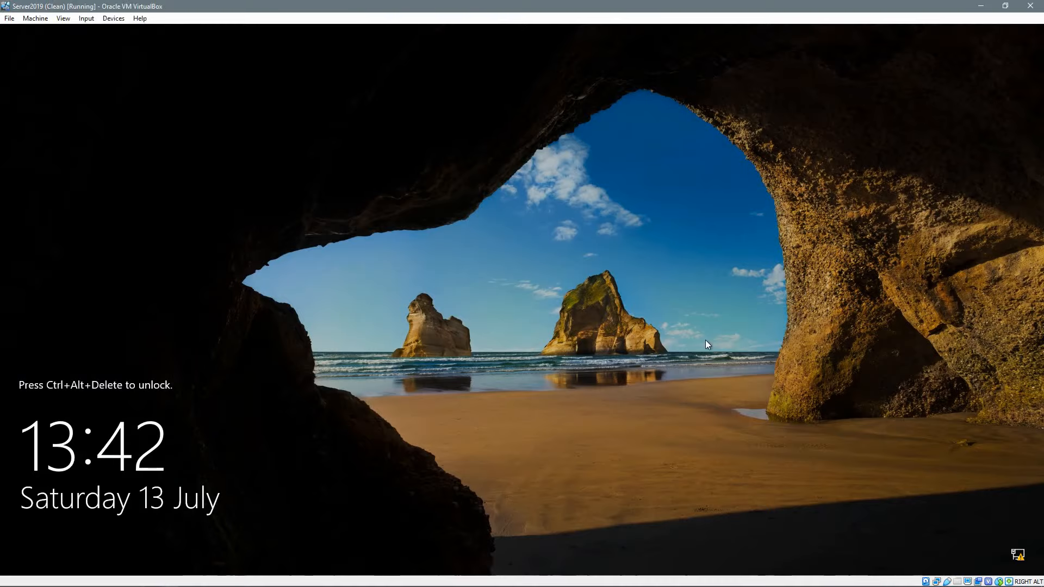
pyautogui.hotkey('ctrl', 'alt', 'Delete')
pyautogui.write('Password1')
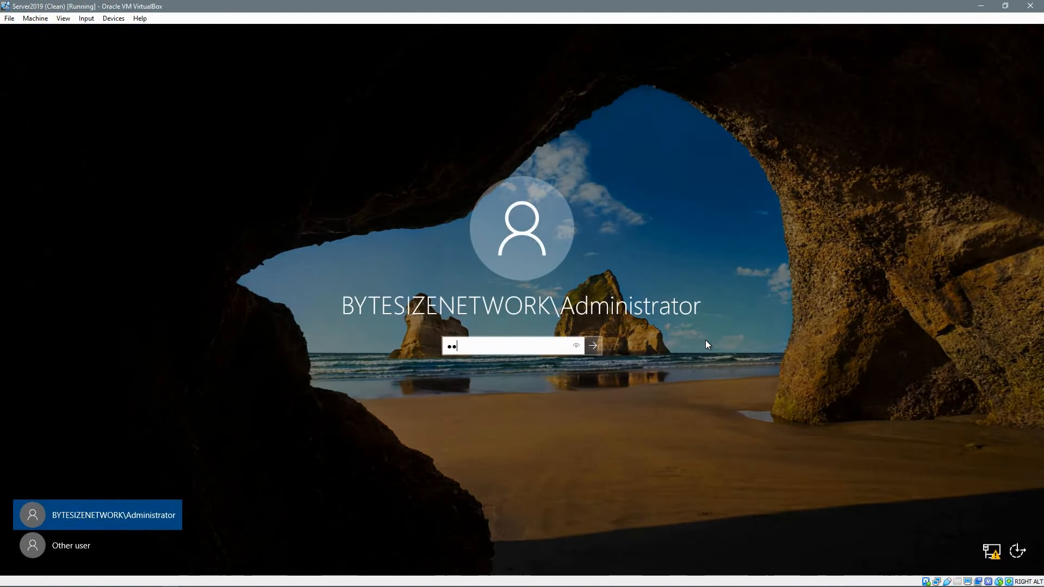
pyautogui.press('Return')
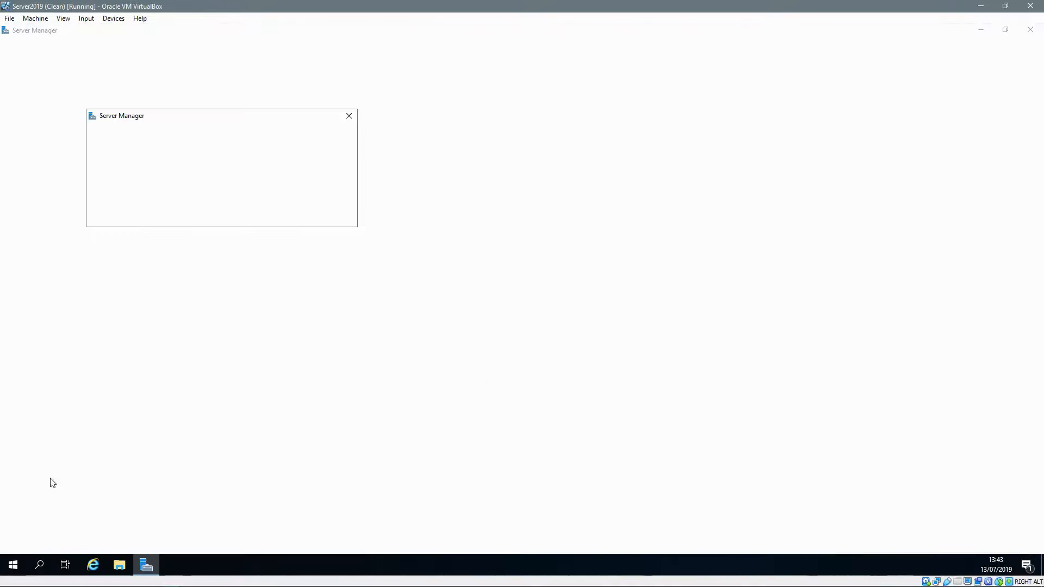
# Step: Check in System Properties that the domain is ByteSizeNetworks.local, then close it
pyautogui.rightClick(17, 567)
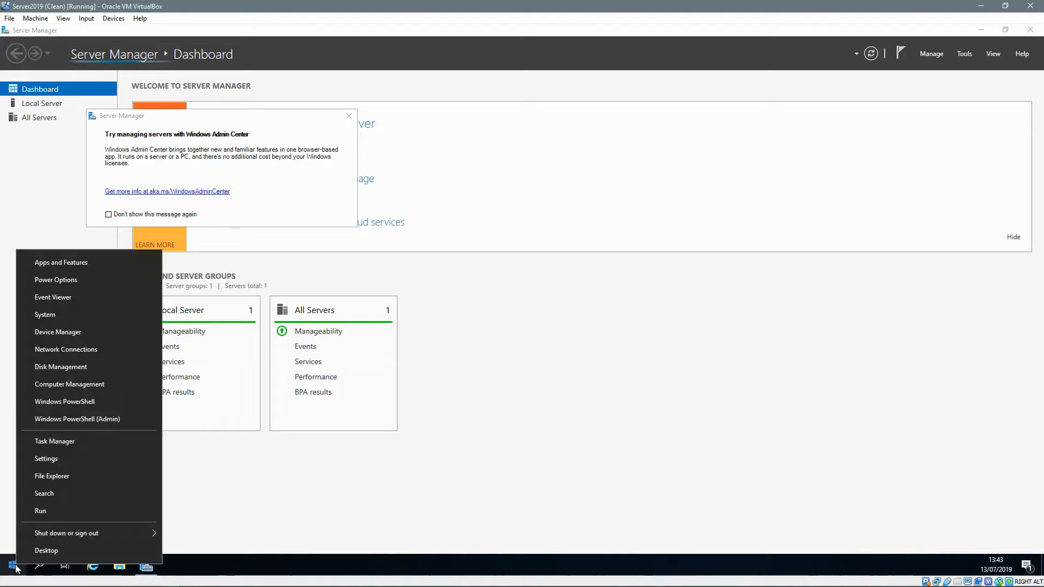
pyautogui.click(26, 517)
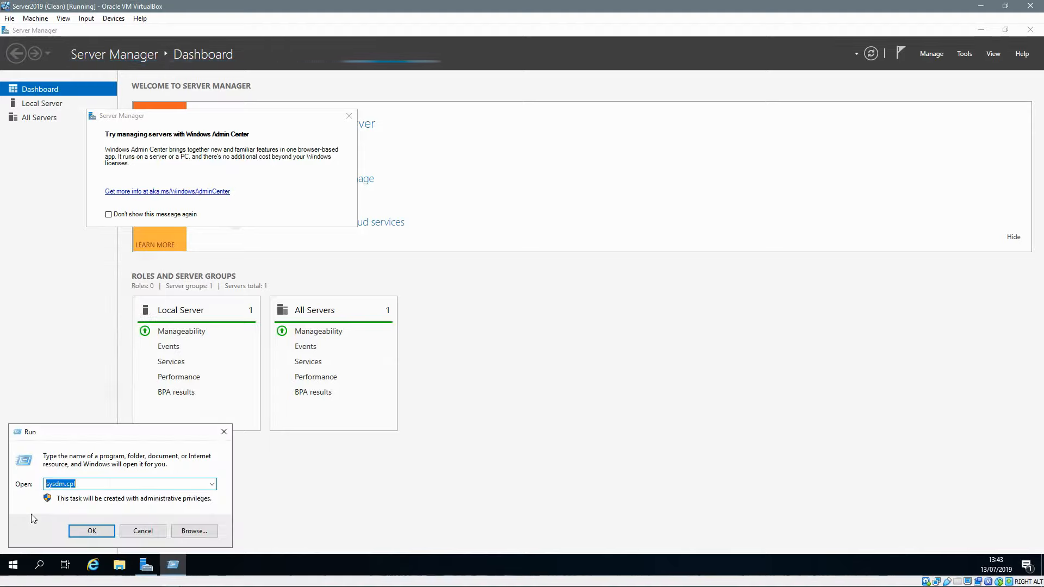
pyautogui.press('Return')
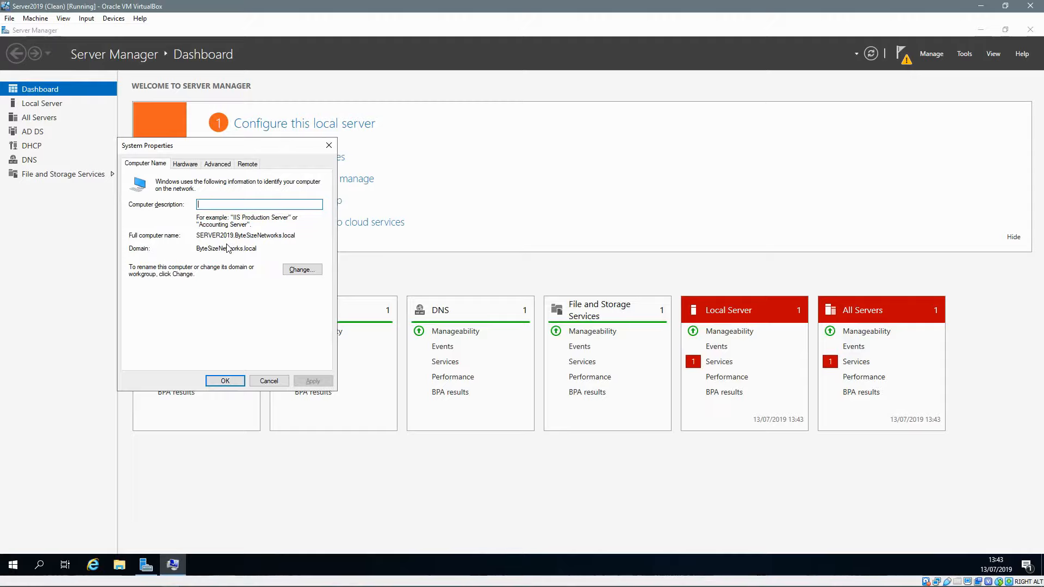
pyautogui.click(329, 145)
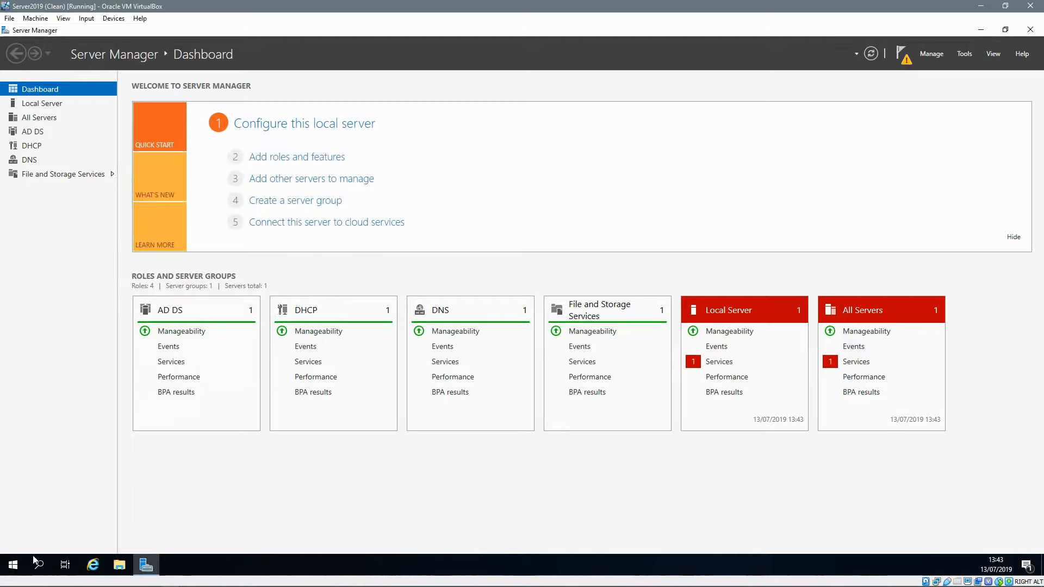
# Step: Open Active Directory Users and Computers and browse to ByteSizeNetworks.local's Users container
pyautogui.click(16, 565)
pyautogui.write('ac')
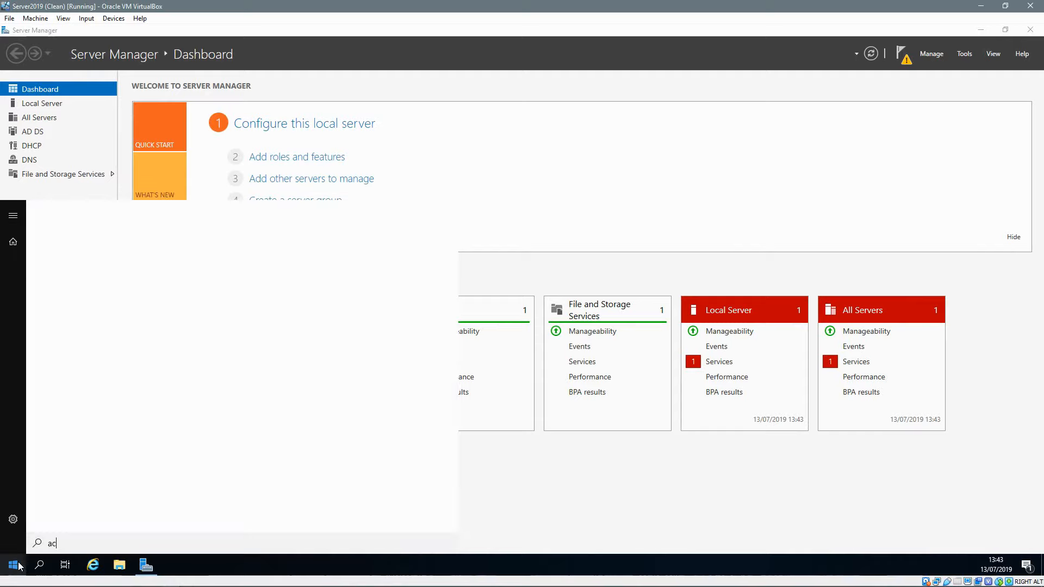
pyautogui.write('t')
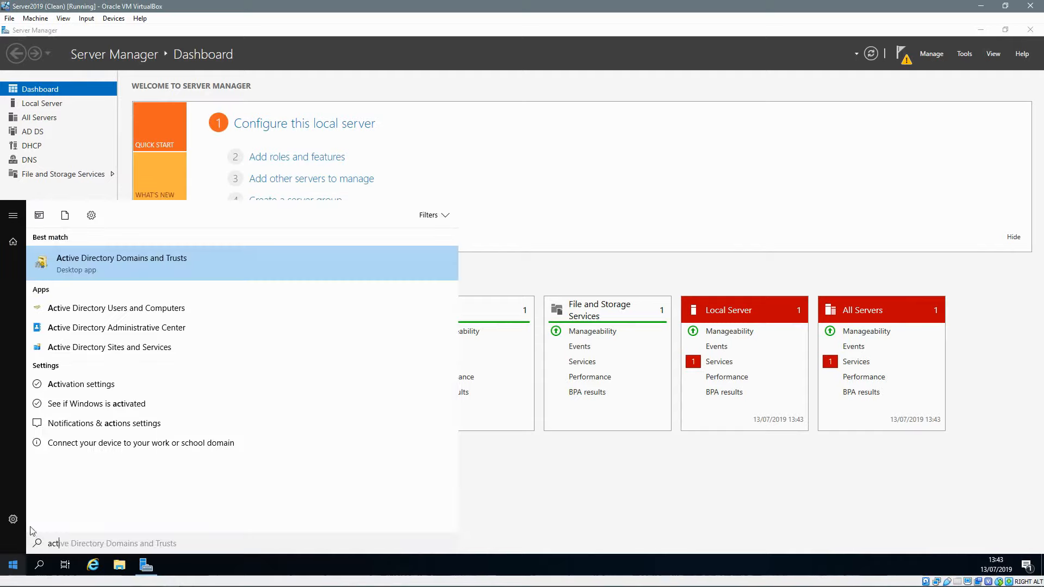
pyautogui.click(167, 313)
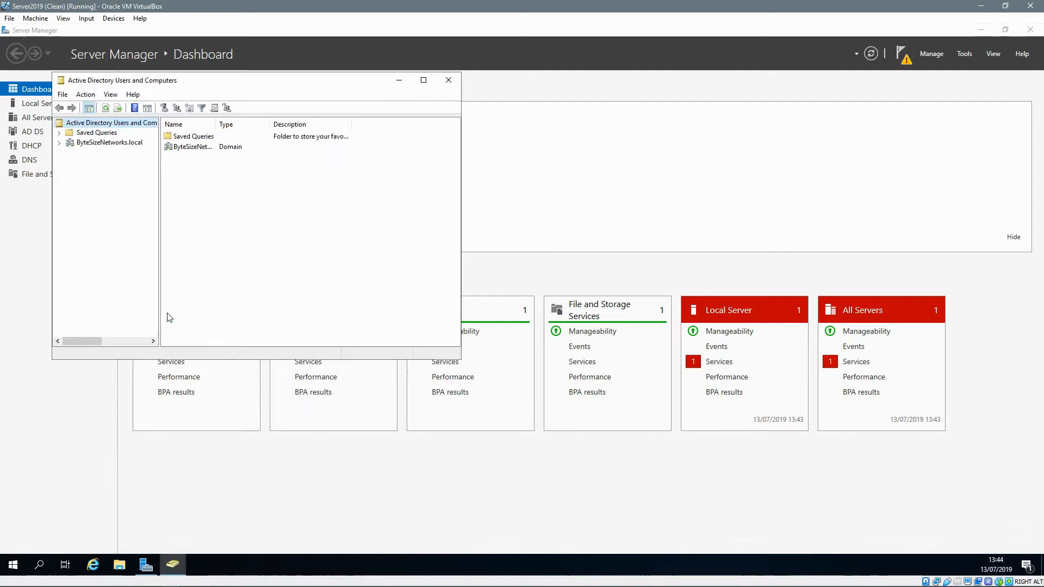
pyautogui.click(58, 143)
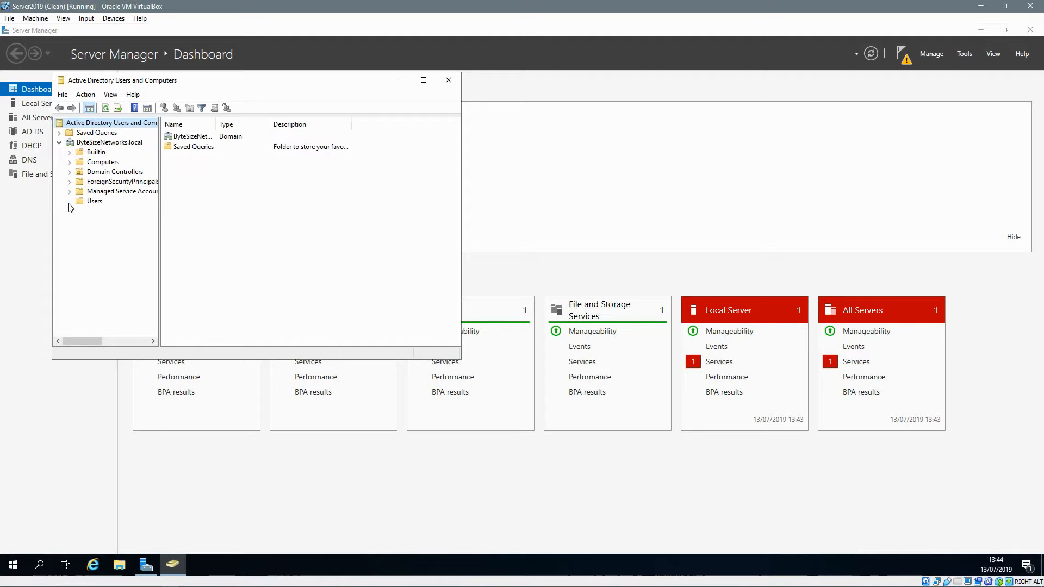
pyautogui.click(94, 201)
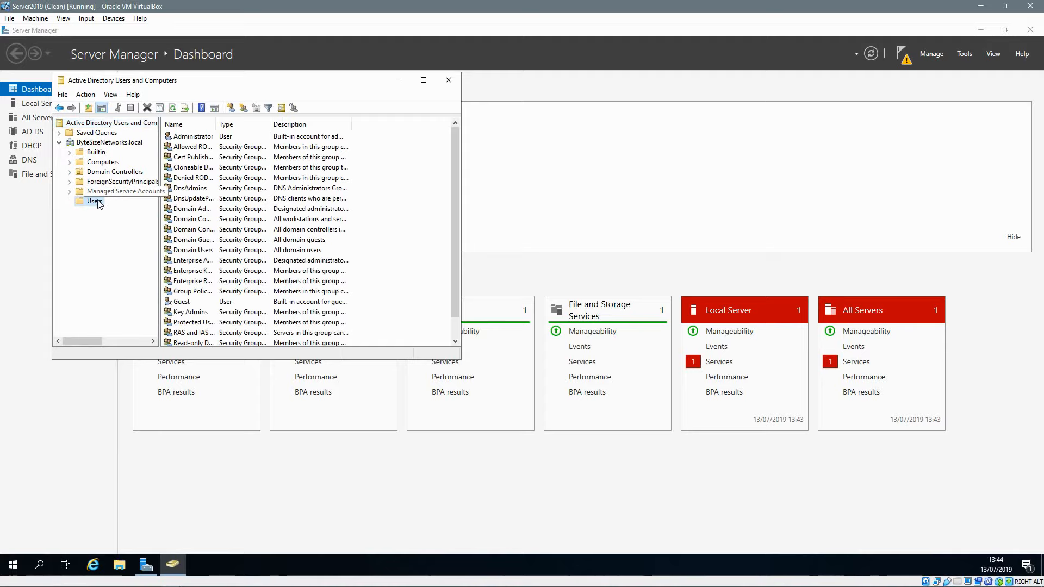
# Step: Start a new user in Users with full name and logon name test
pyautogui.rightClick(94, 202)
pyautogui.moveTo(135, 237)
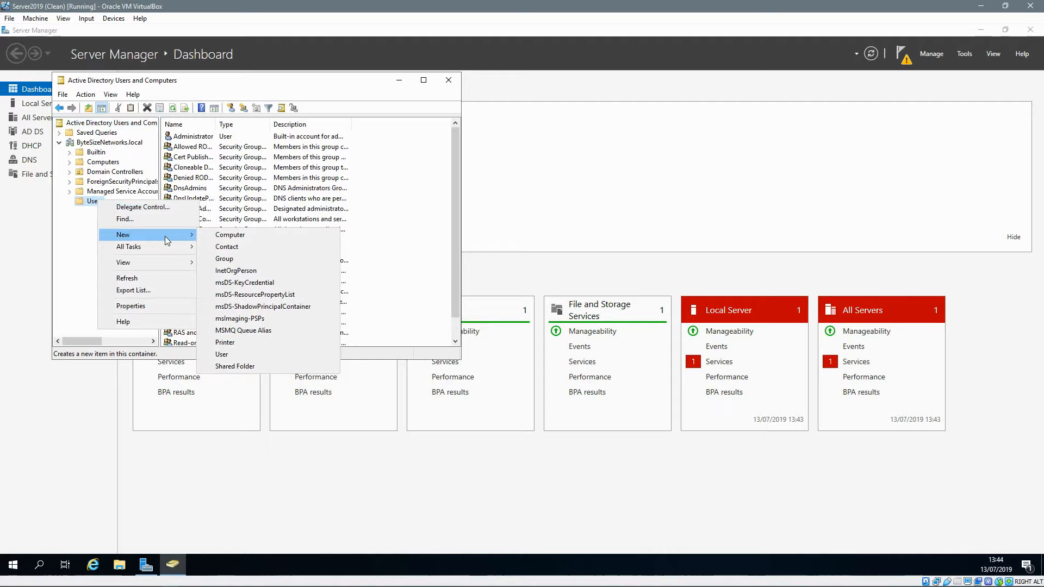
pyautogui.click(222, 354)
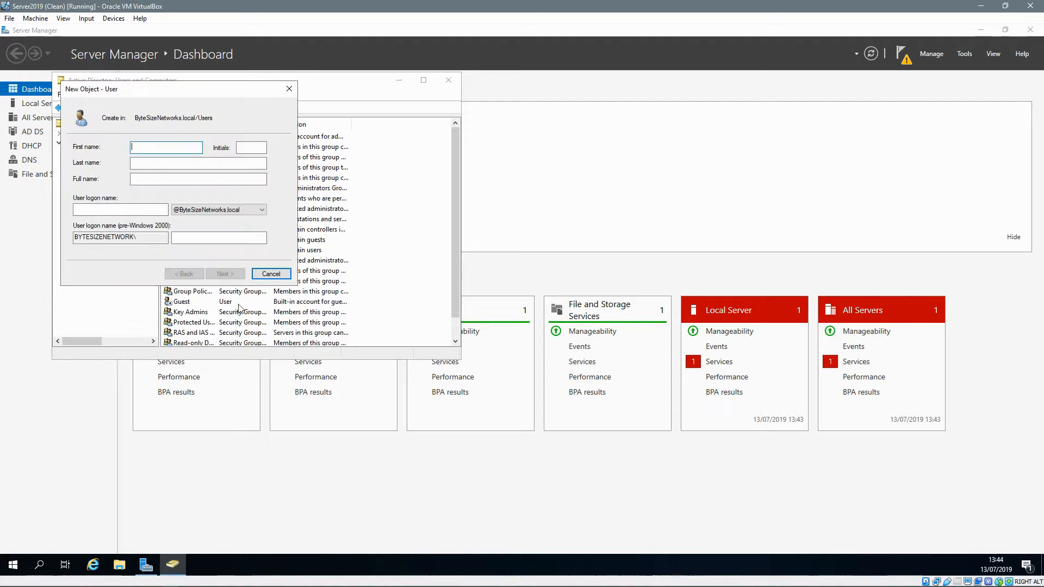
pyautogui.write('test')
pyautogui.press('Tab')
pyautogui.press('Tab')
pyautogui.press('Tab')
pyautogui.press('Tab')
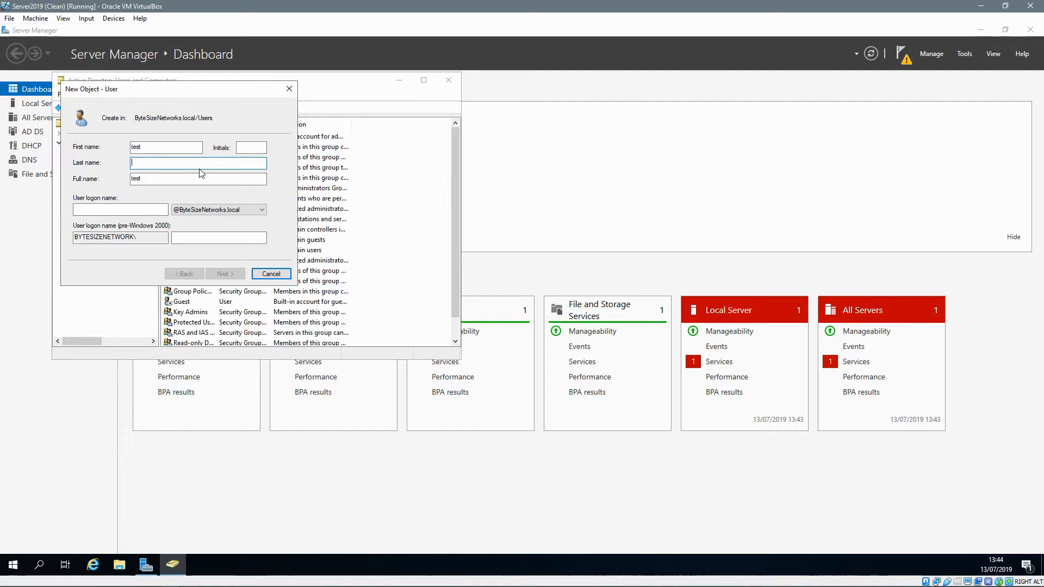
pyautogui.write('test')
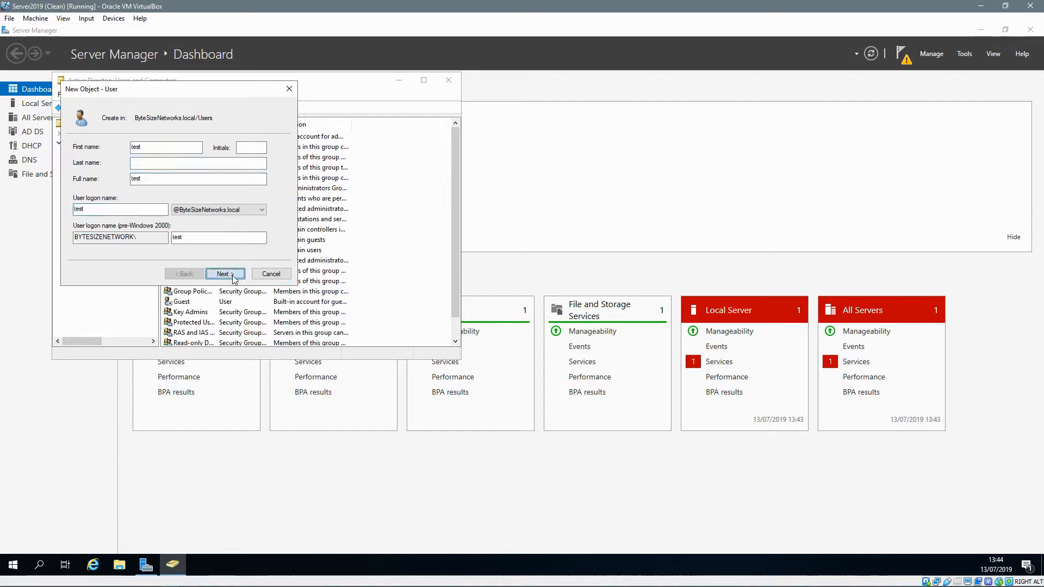
pyautogui.click(231, 275)
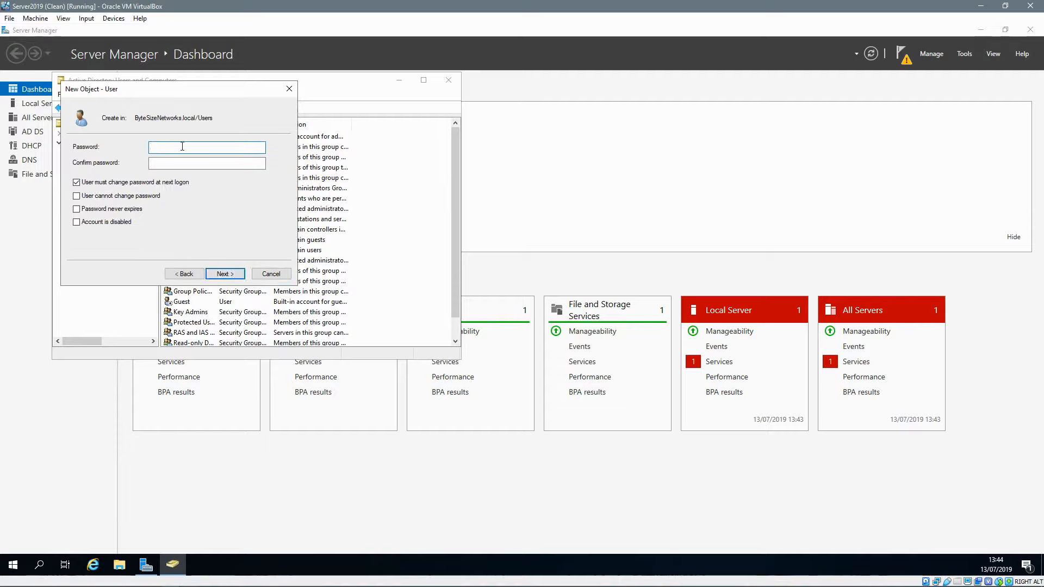
# Step: Set the user's password without forced change at logon, finish, and close both consoles
pyautogui.write('•••••••••••')
pyautogui.press('Tab')
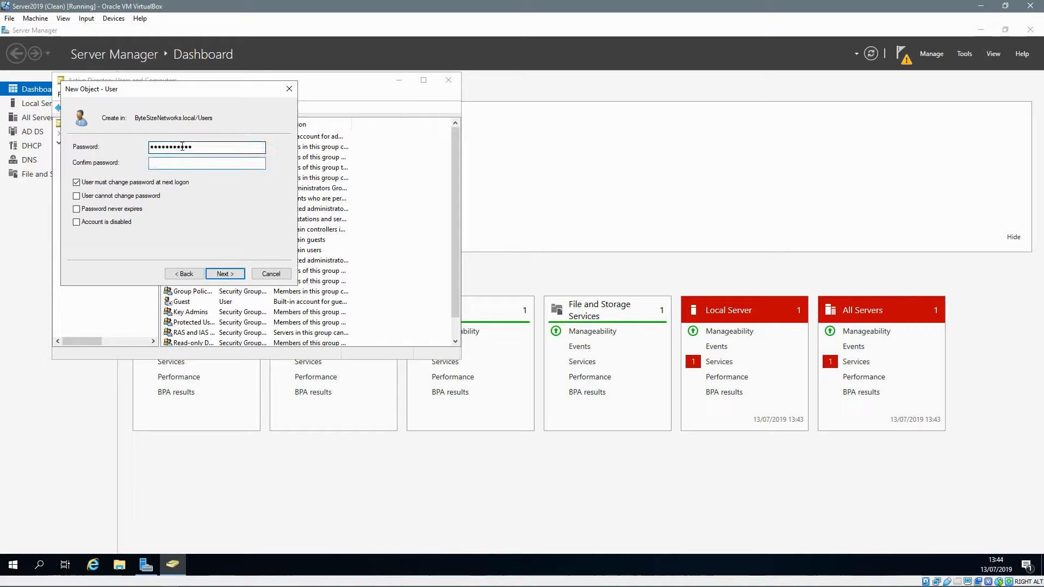
pyautogui.write('•••••••••••')
pyautogui.click(106, 187)
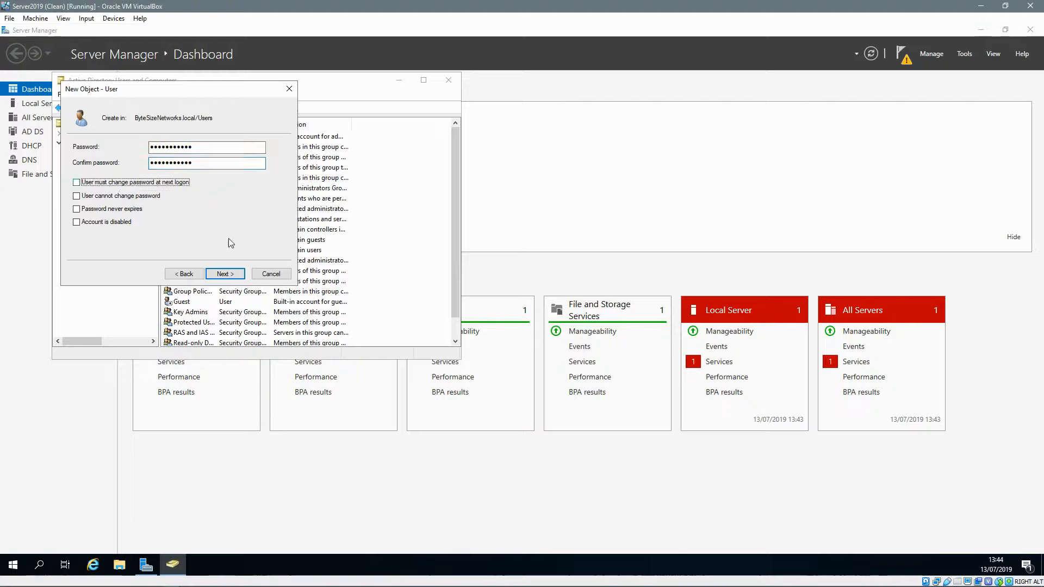
pyautogui.click(225, 273)
pyautogui.click(229, 274)
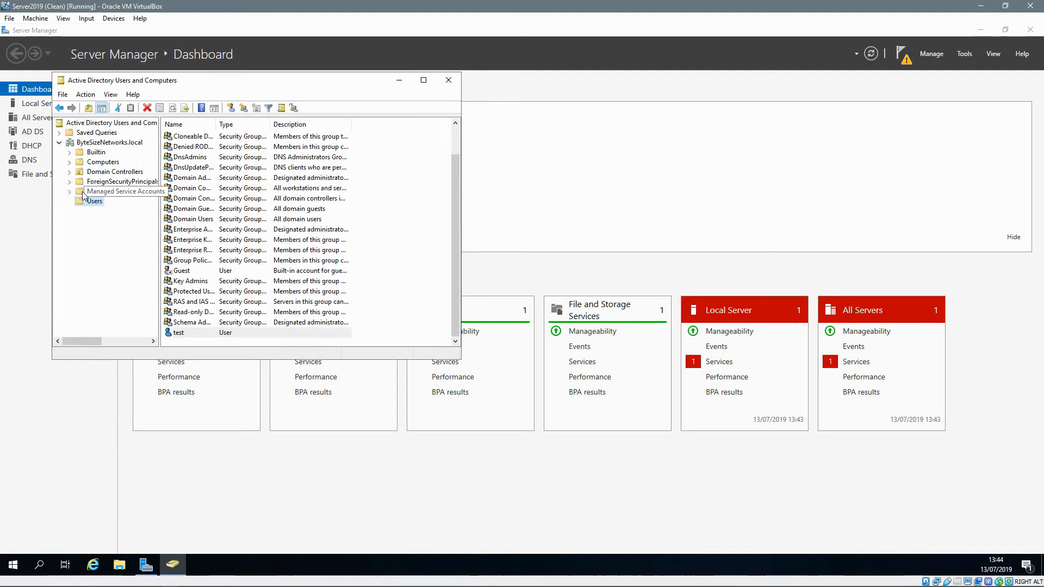
pyautogui.click(449, 81)
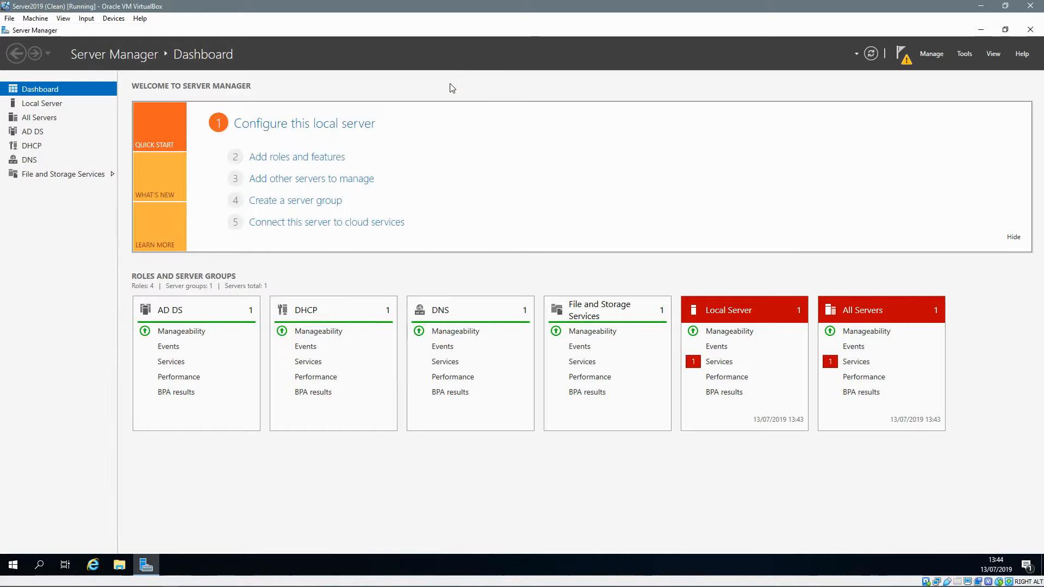
pyautogui.click(1030, 30)
# Step: Run nslookup server2019 in a command prompt, check it returns 192.168.0.1, then close the prompt
pyautogui.press('super+r')
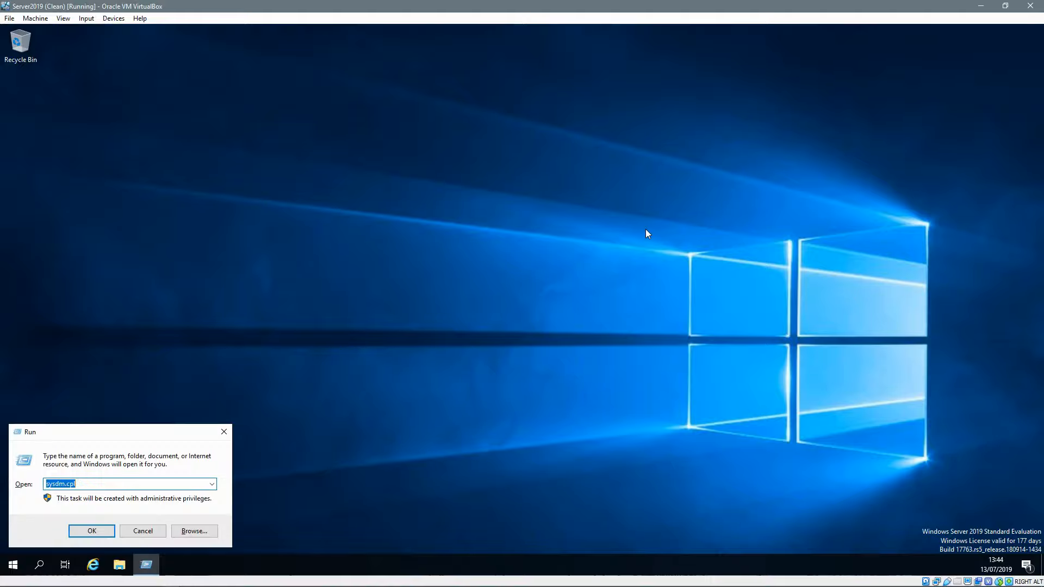
pyautogui.write('cmd')
pyautogui.press('Return')
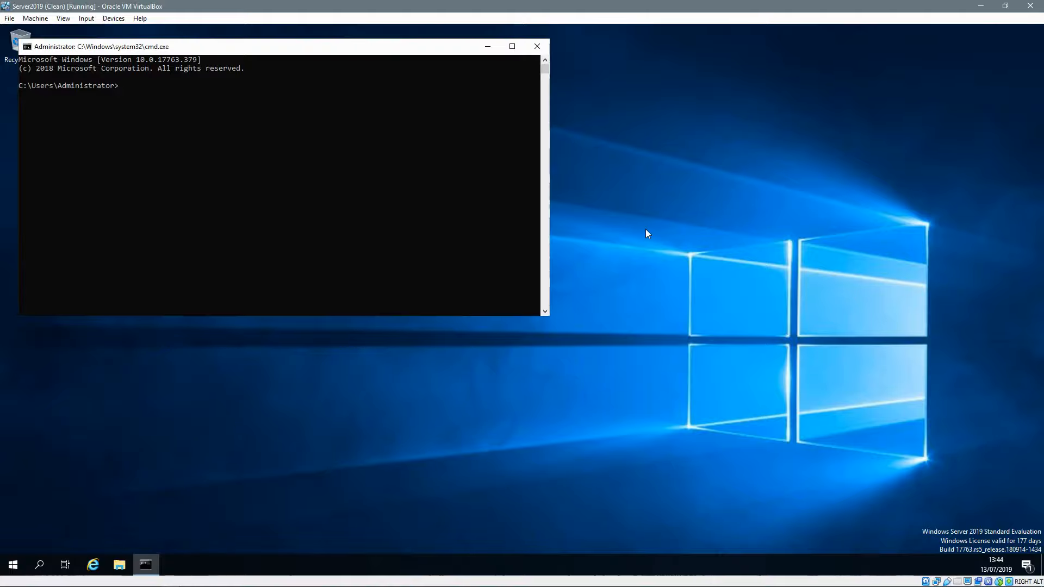
pyautogui.write('nslookup server2019')
pyautogui.press('Return')
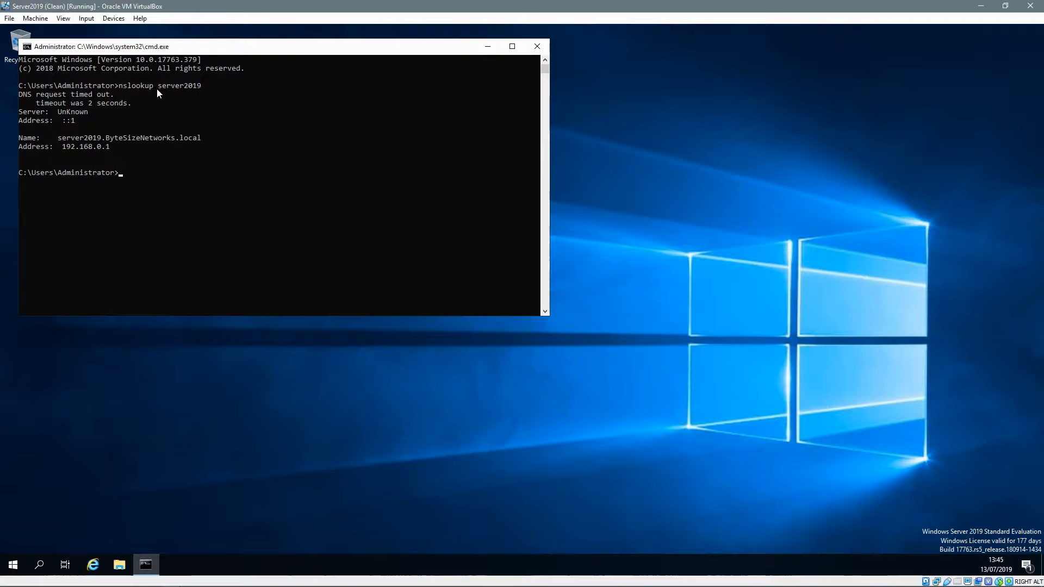
pyautogui.click(530, 47)
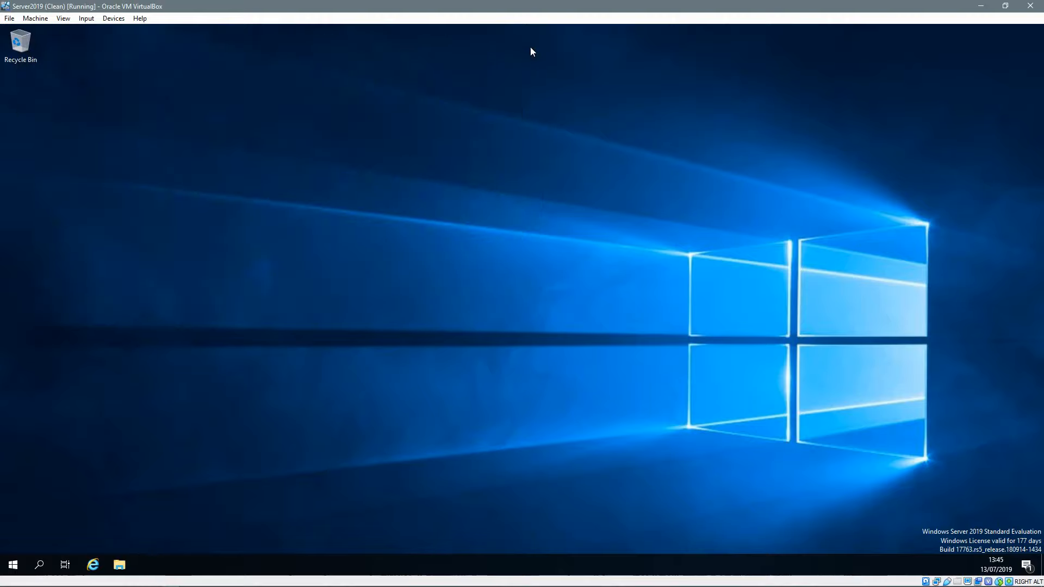
# Step: Launch DNS Manager maximised and select SERVER2019's Reverse Lookup Zones folder
pyautogui.click(3, 569)
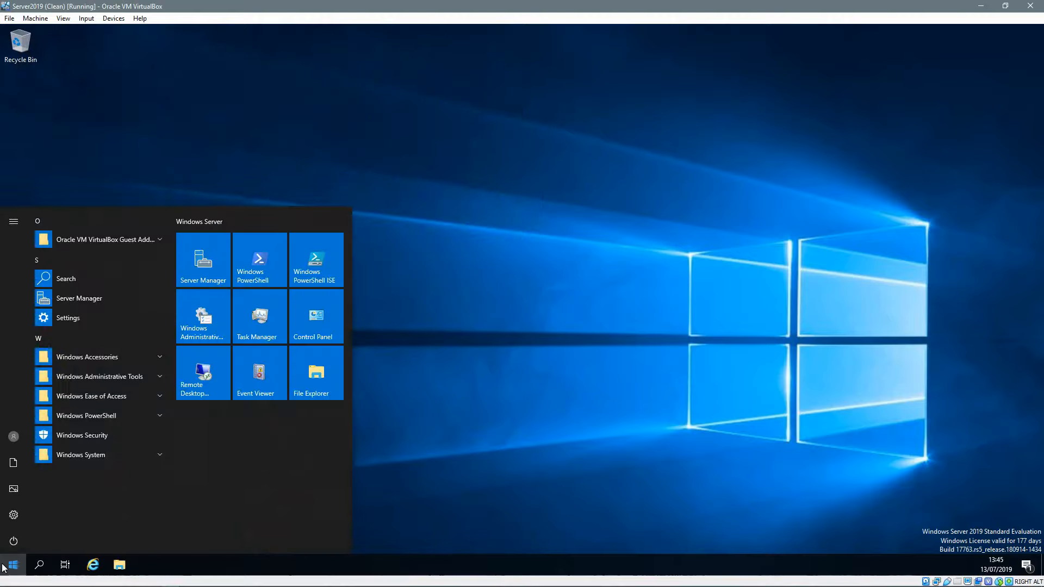
pyautogui.write('dns')
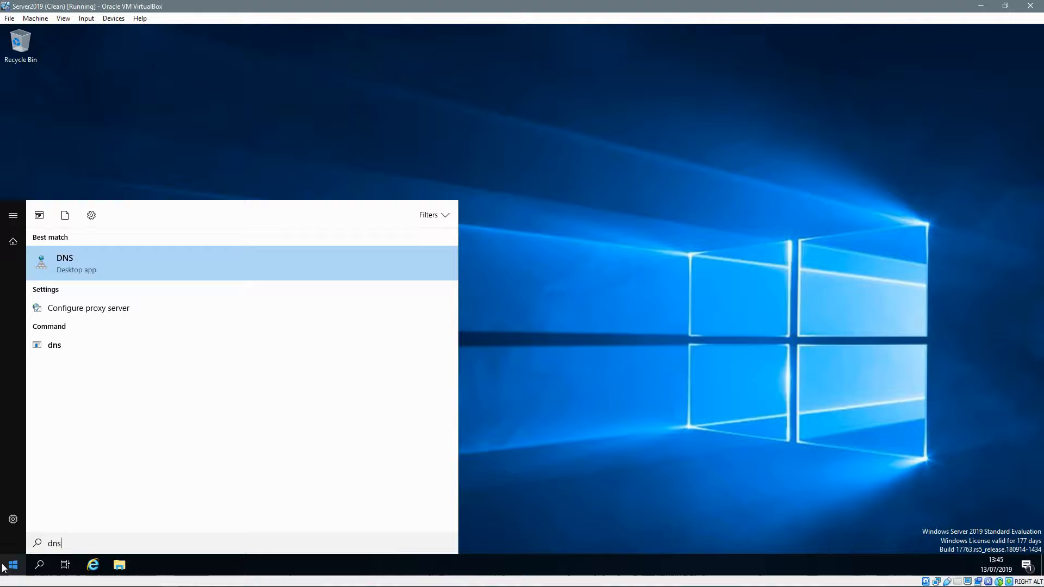
pyautogui.press('Return')
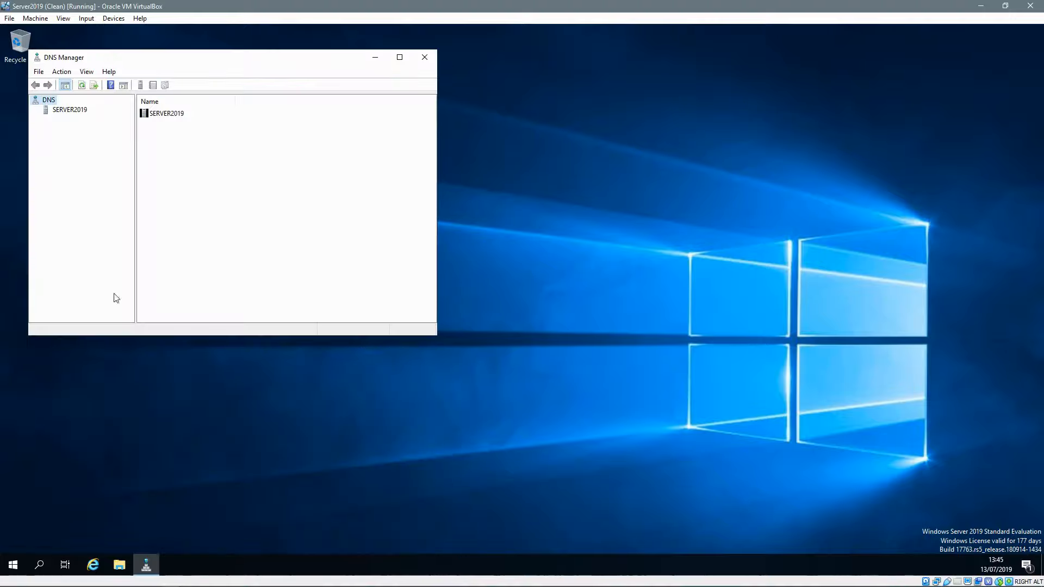
pyautogui.click(400, 57)
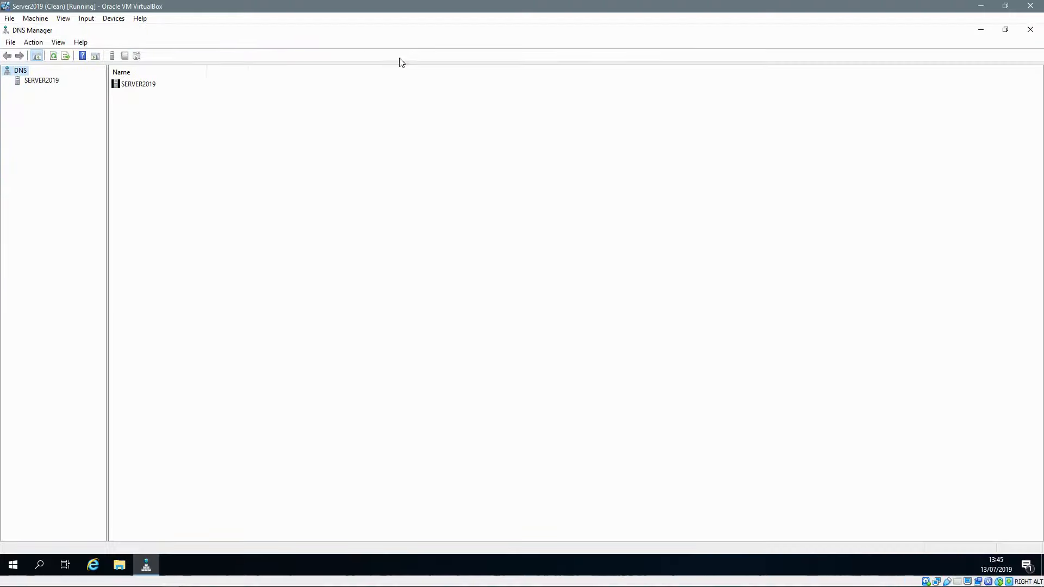
pyautogui.click(21, 83)
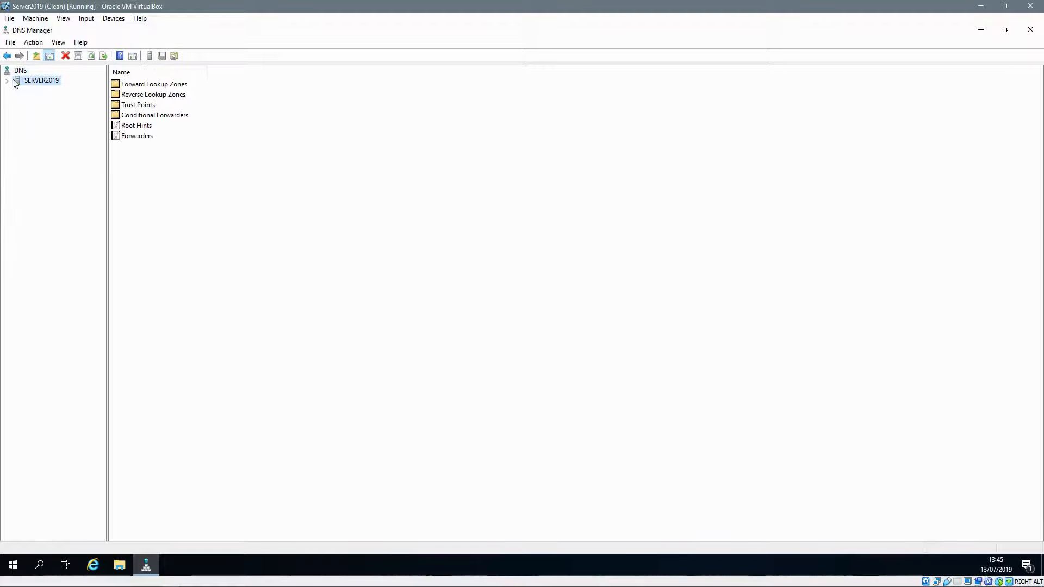
pyautogui.click(6, 81)
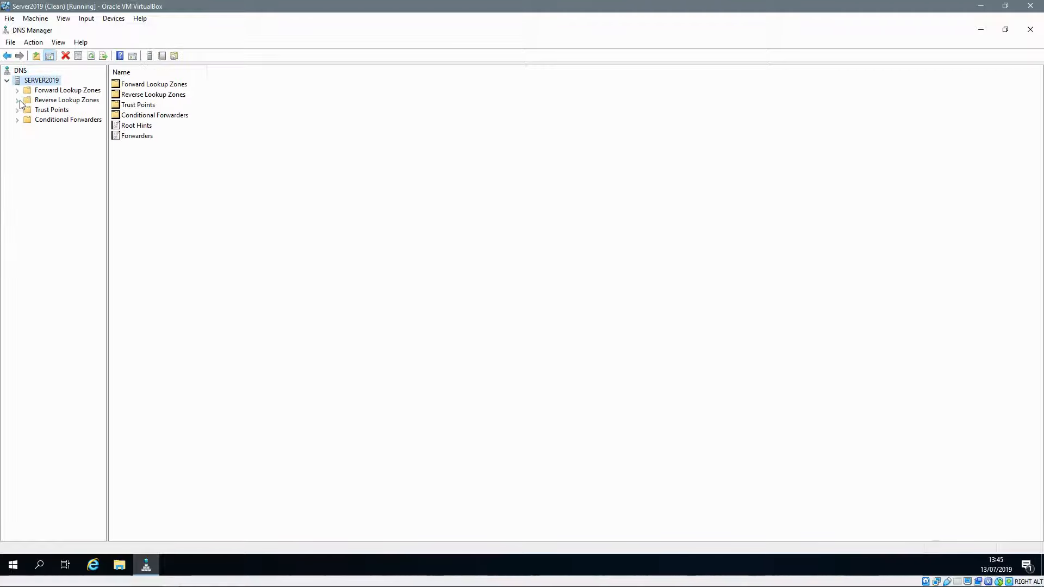
pyautogui.click(17, 102)
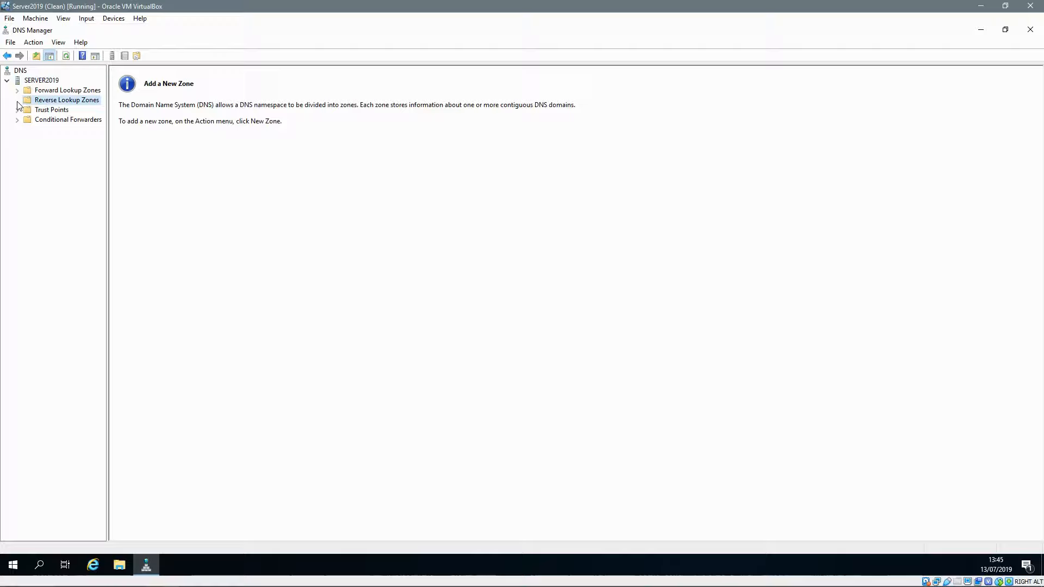
# Step: Start a new AD-integrated primary IPv4 reverse zone replicated to all domain DNS servers
pyautogui.rightClick(40, 102)
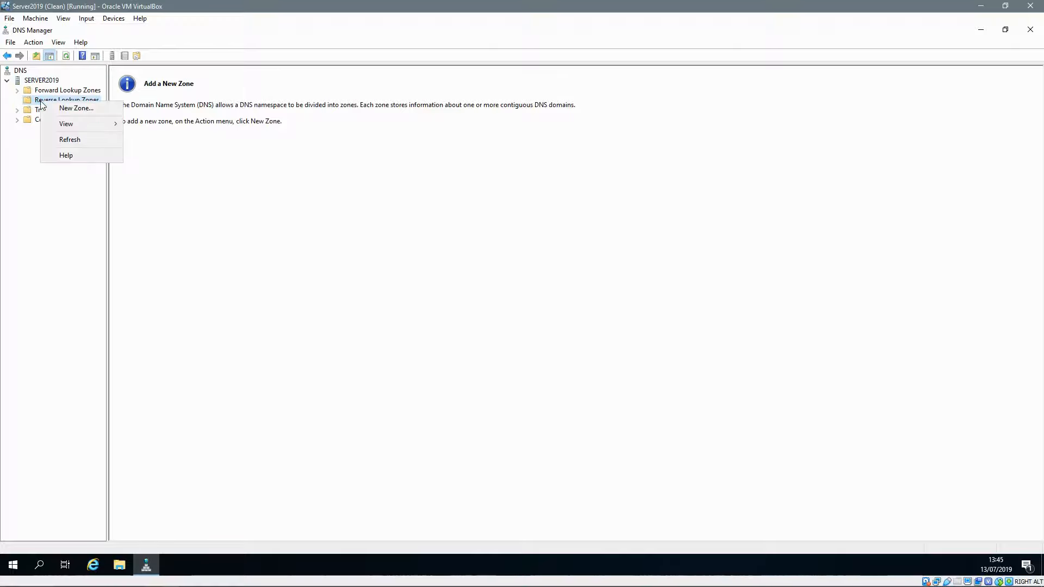
pyautogui.click(69, 113)
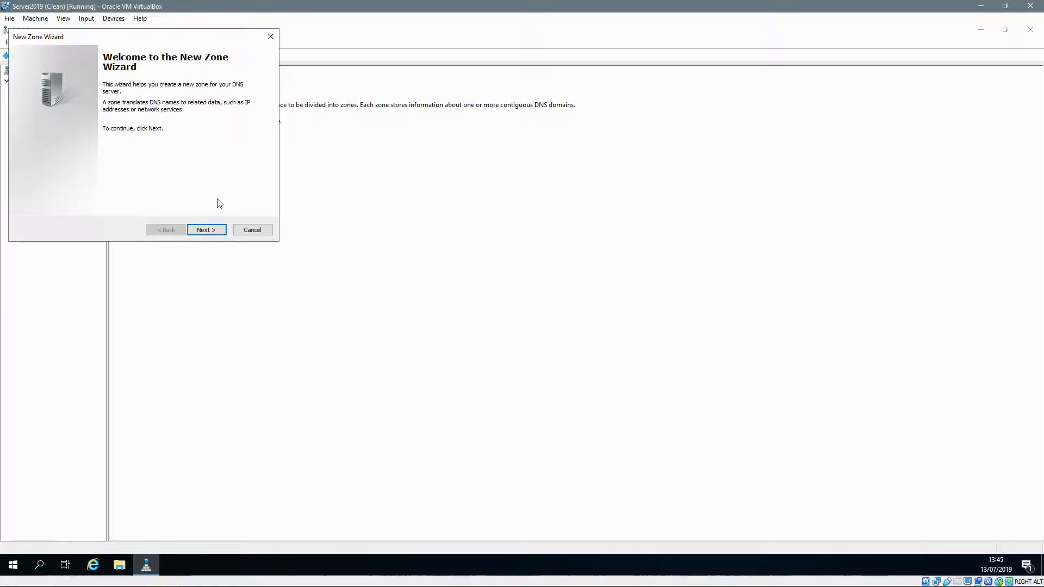
pyautogui.click(209, 230)
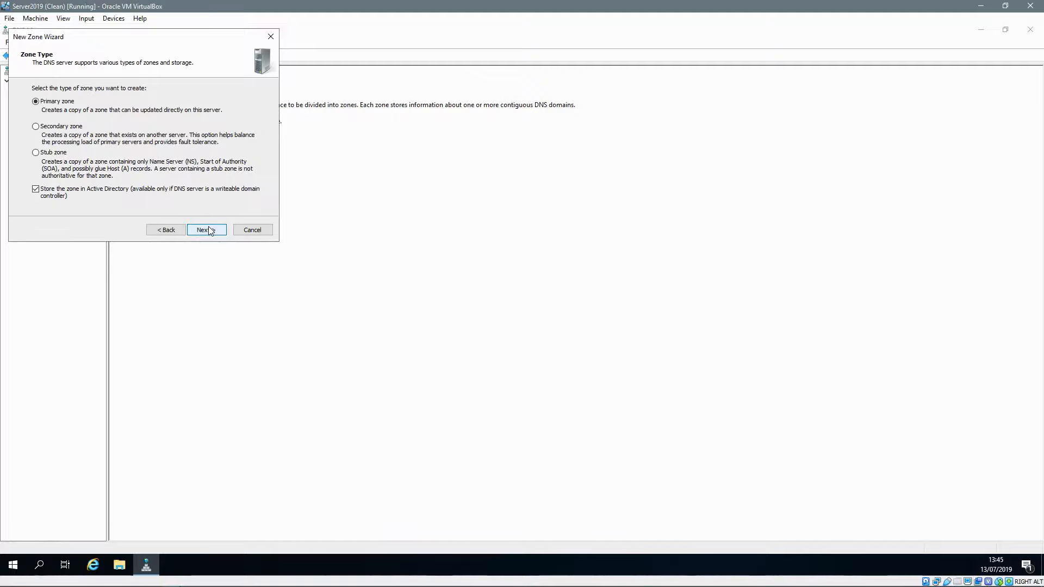
pyautogui.click(209, 230)
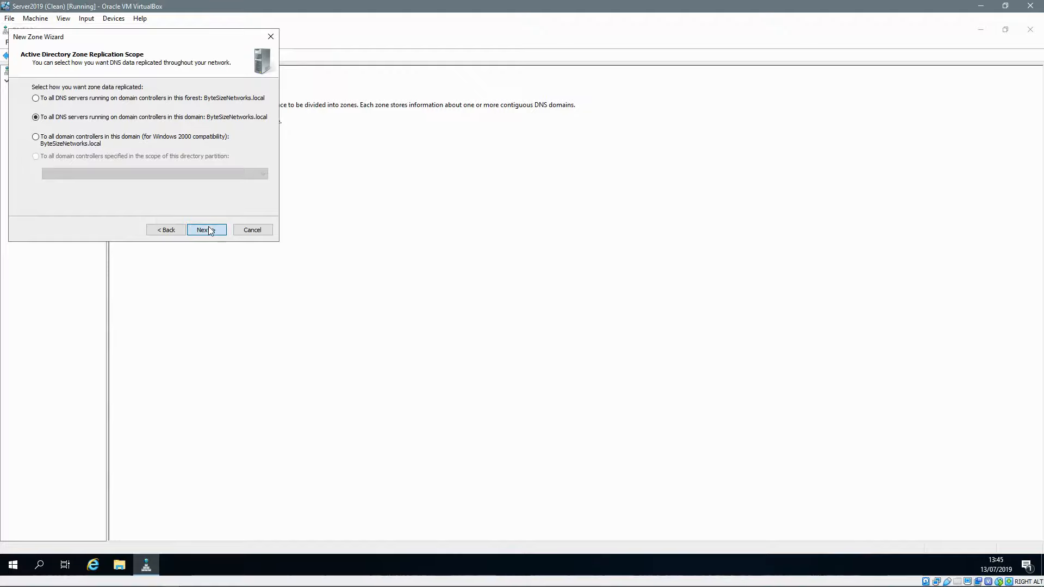
pyautogui.click(210, 230)
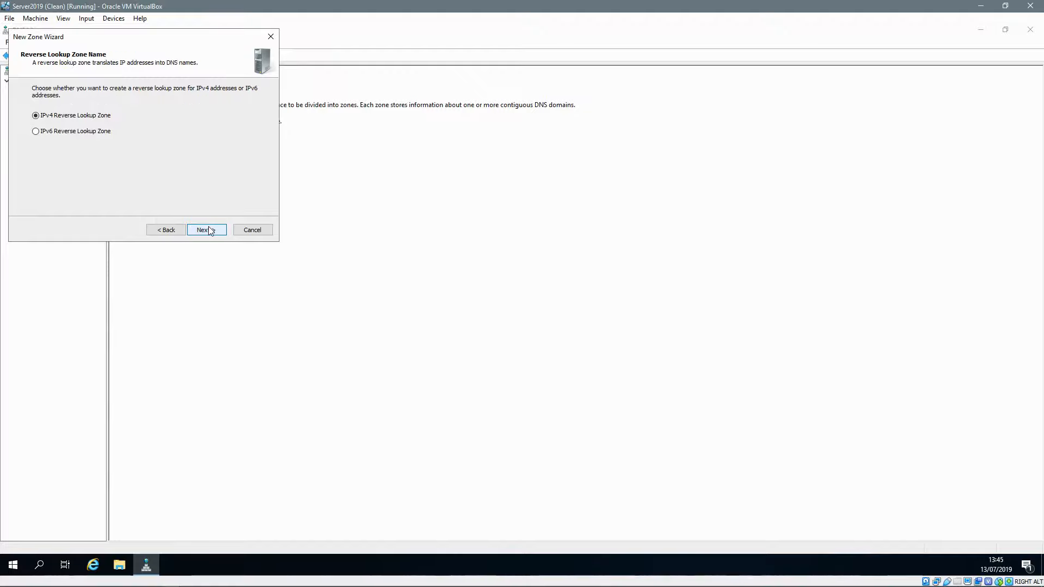
pyautogui.click(210, 231)
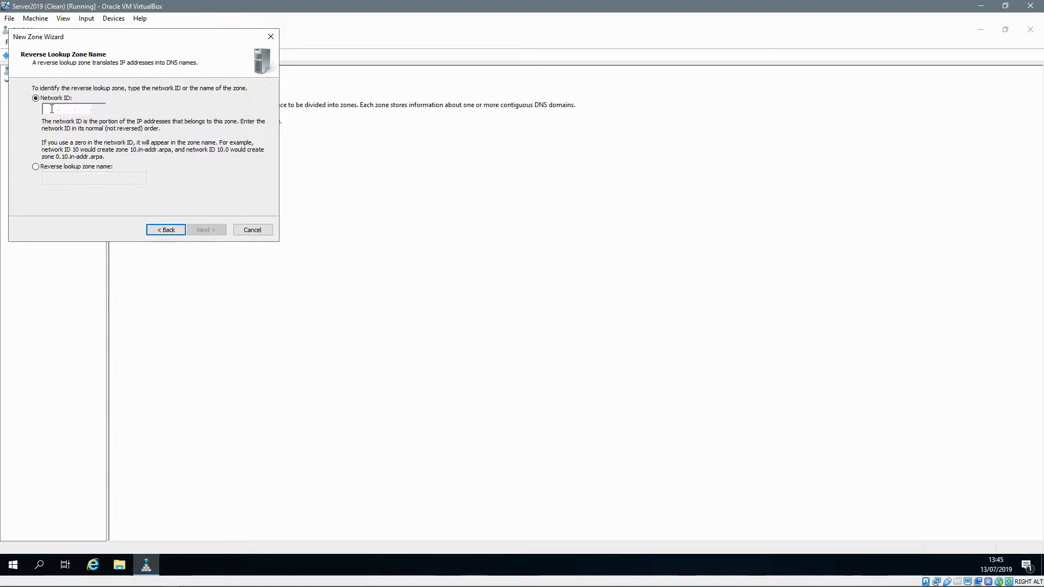
# Step: Use network ID 192.168.0 with secure-only updates to create and view 0.168.192.in-addr.arpa
pyautogui.write('192.168.')
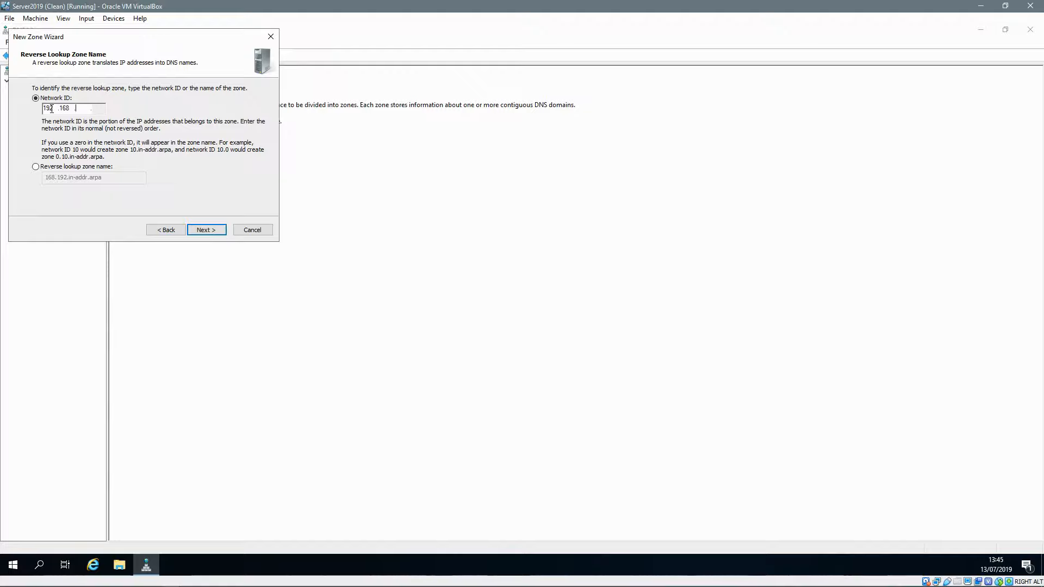
pyautogui.write('0')
pyautogui.click(36, 167)
pyautogui.click(219, 232)
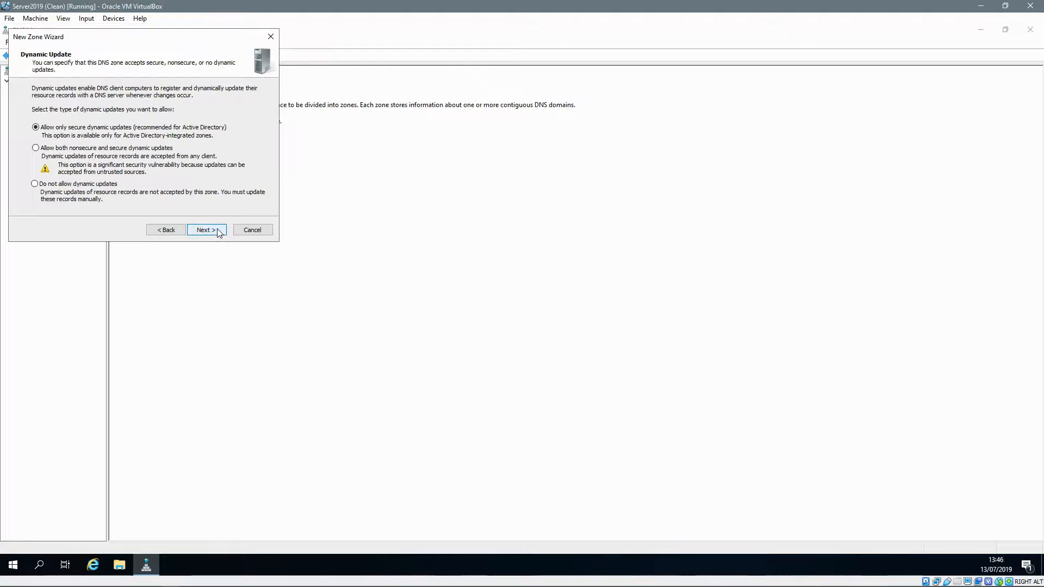
pyautogui.click(218, 232)
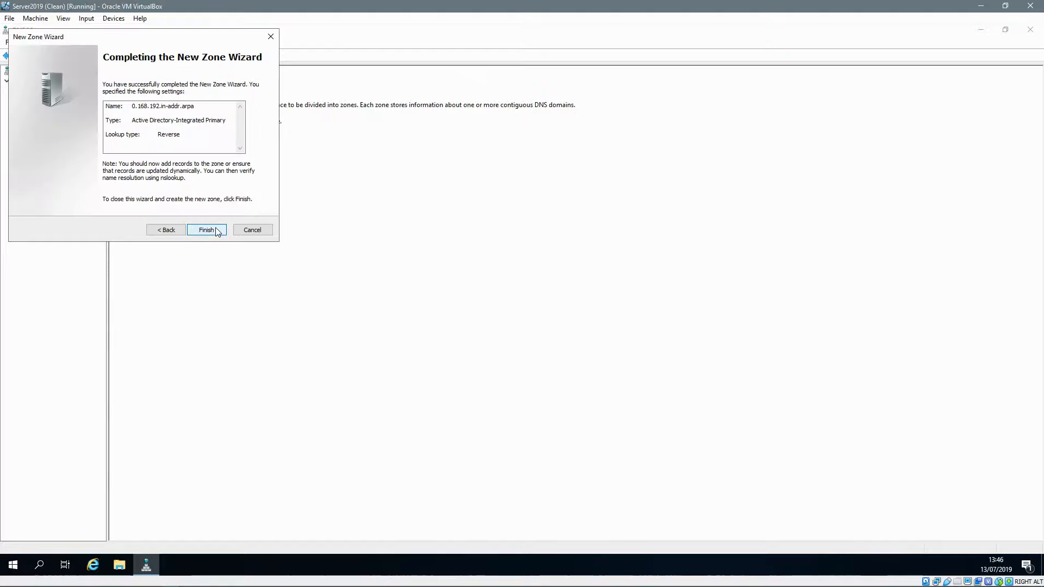
pyautogui.click(217, 231)
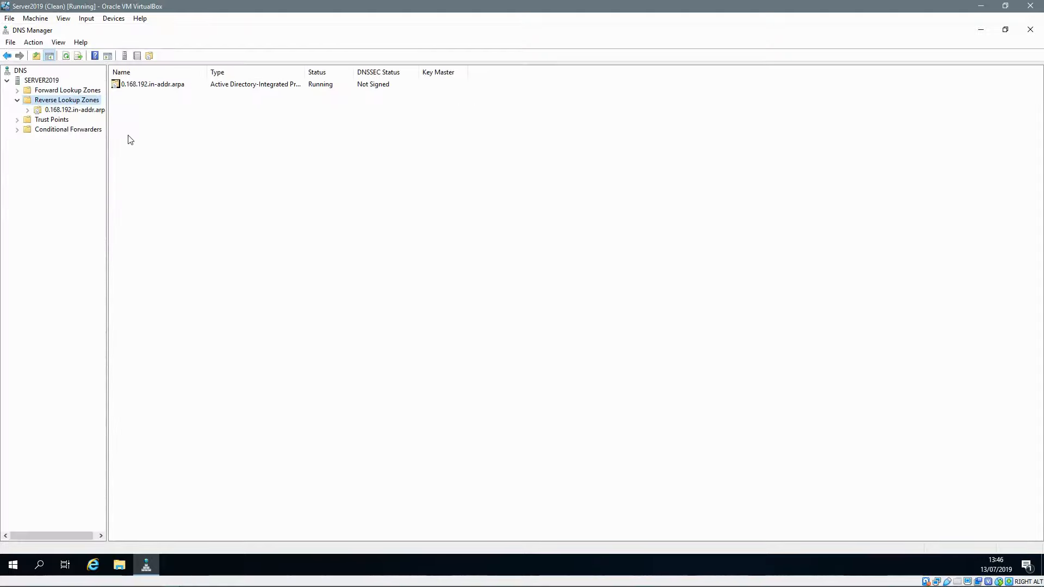
pyautogui.click(90, 112)
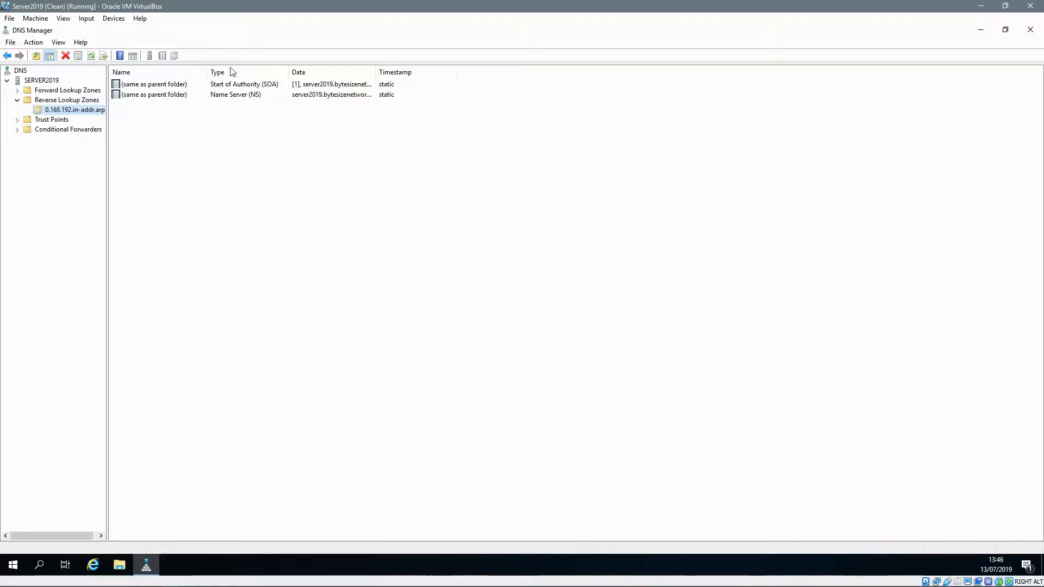
# Step: Enable 7-day stale-record scavenging on SERVER2019 for all zones, applied to existing zones, and close DNS Manager
pyautogui.rightClick(55, 83)
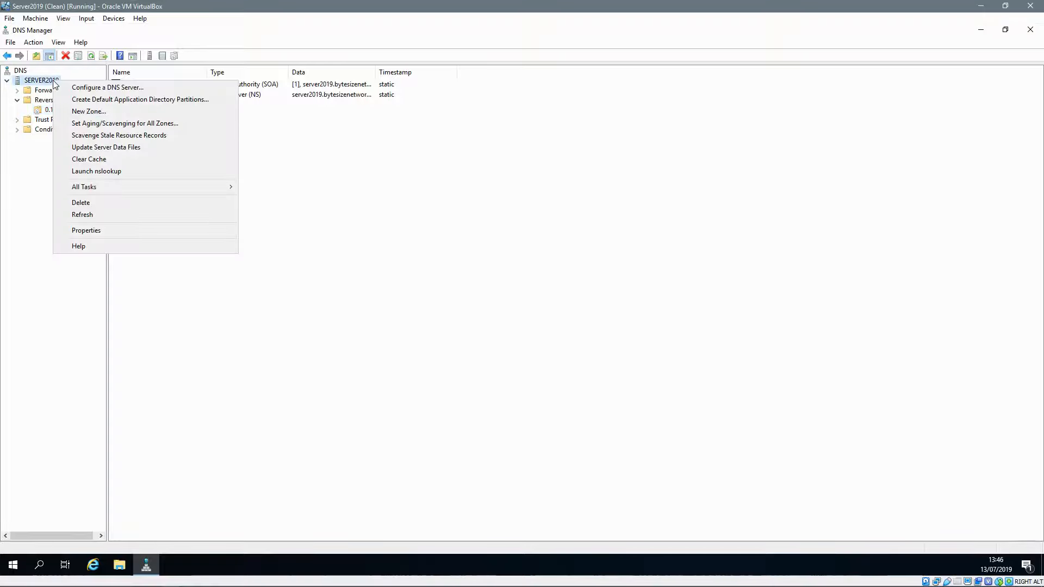
pyautogui.click(91, 123)
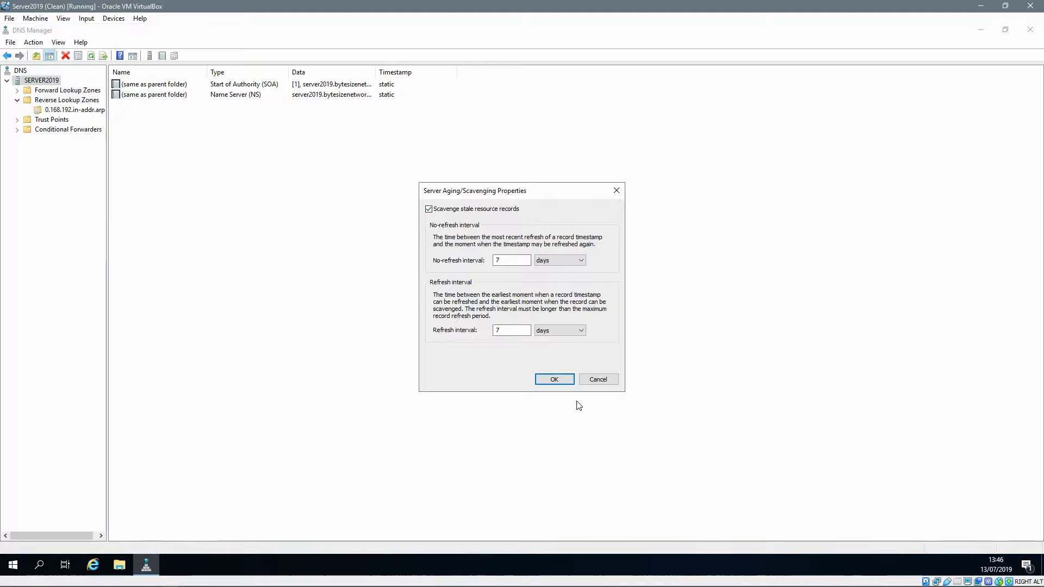
pyautogui.click(554, 379)
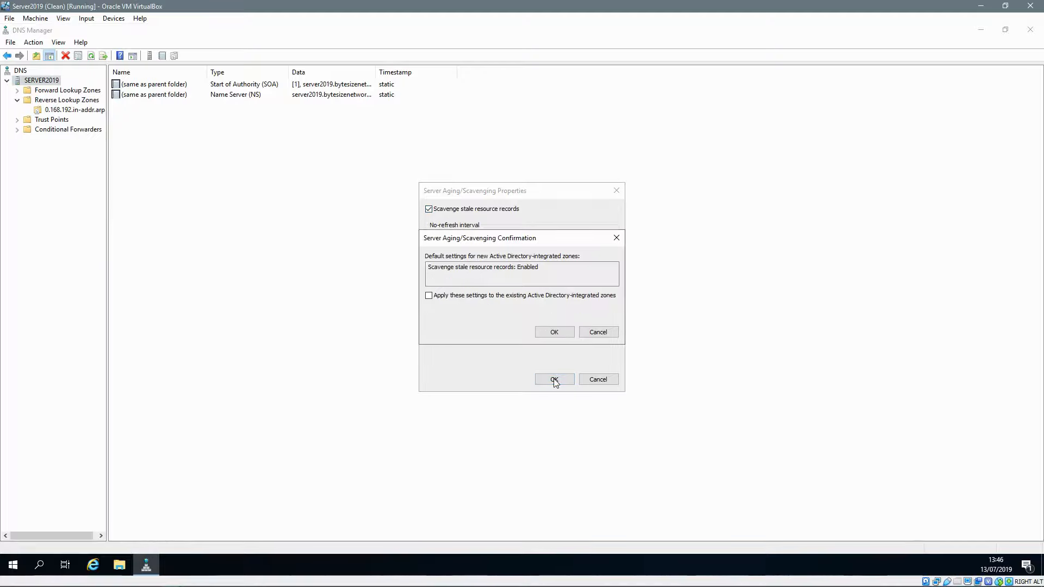
pyautogui.click(429, 296)
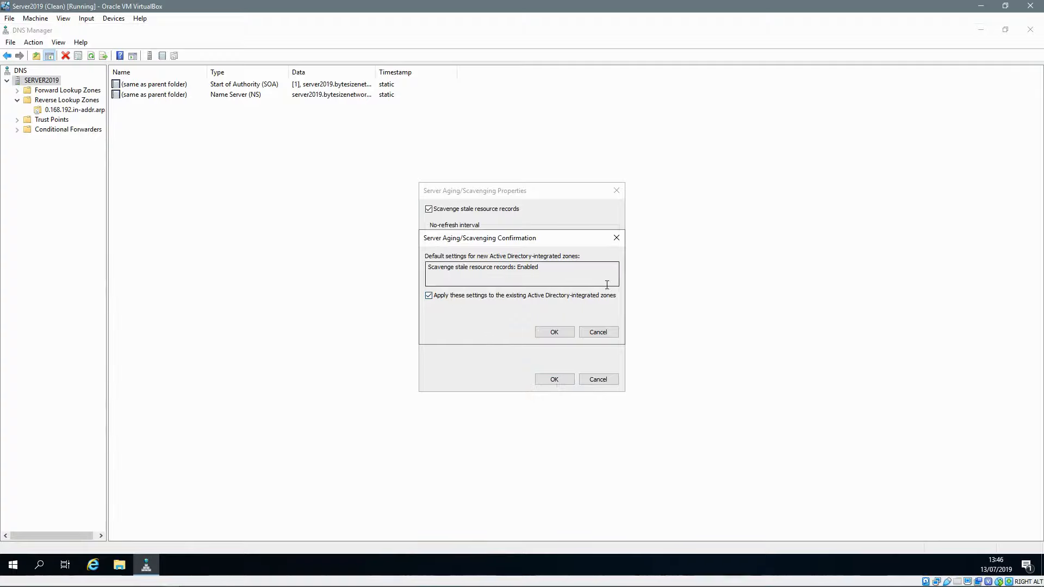
pyautogui.click(556, 333)
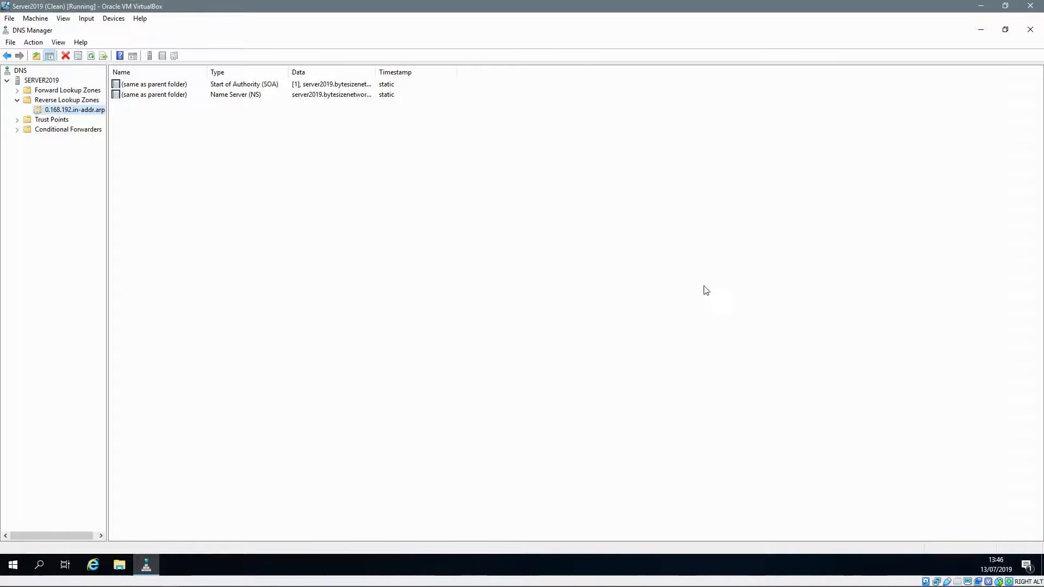
pyautogui.click(1024, 32)
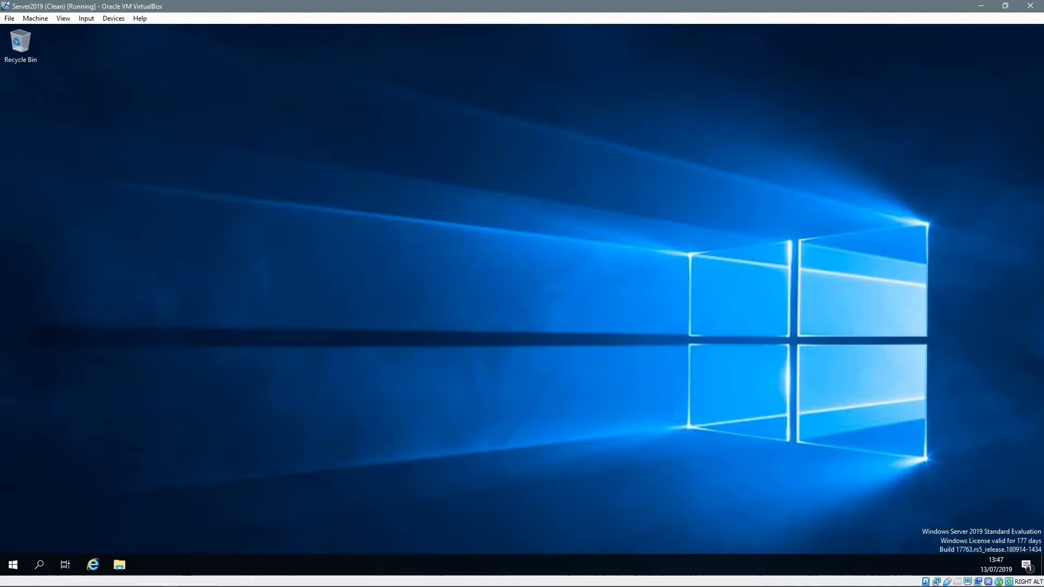
# Step: Launch the DHCP console on the server VM and maximise it
pyautogui.click(14, 567)
pyautogui.write('dhcp')
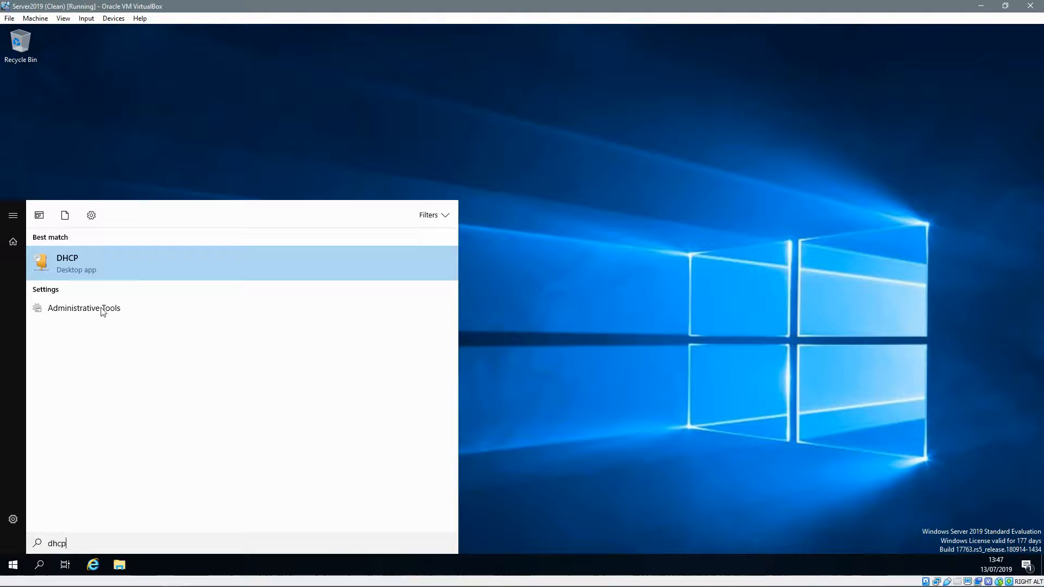
pyautogui.click(96, 268)
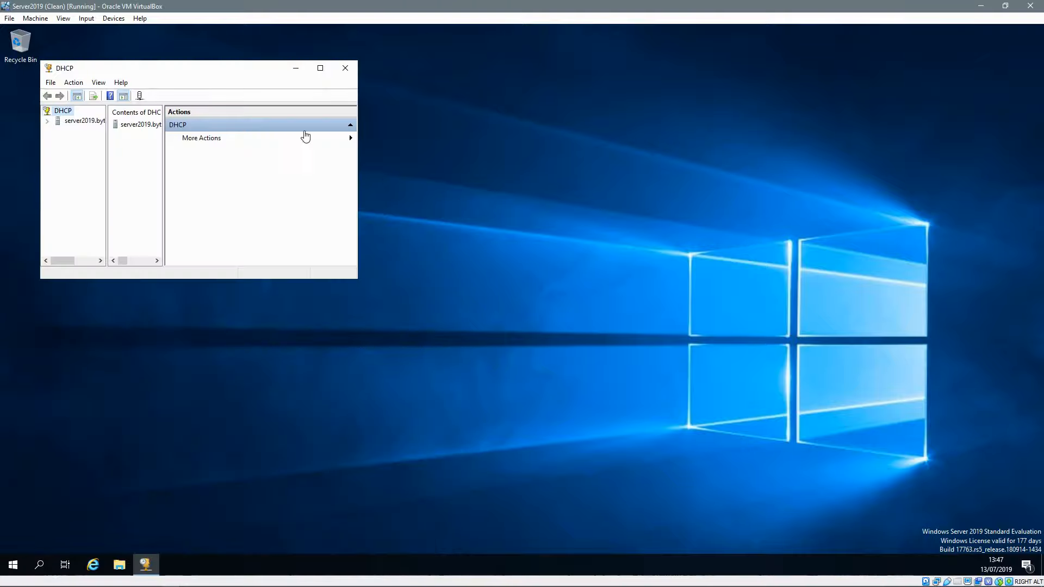
pyautogui.click(320, 68)
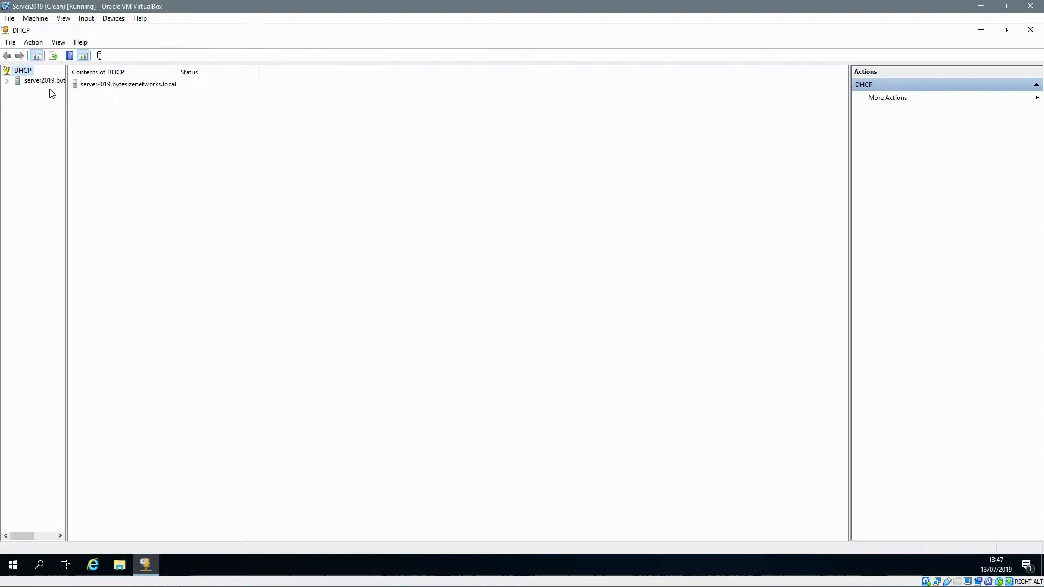
# Step: Authorize server2019.bytesizenetworks.local and show its IPv4 and IPv6 nodes
pyautogui.click(7, 81)
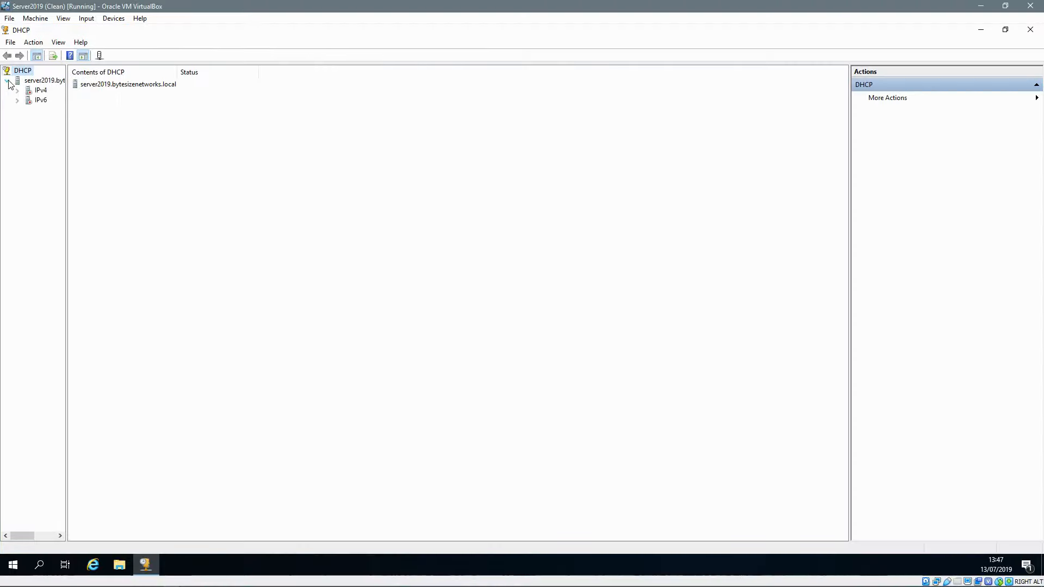
pyautogui.moveTo(67, 97); pyautogui.dragTo(106, 98)
pyautogui.rightClick(50, 81)
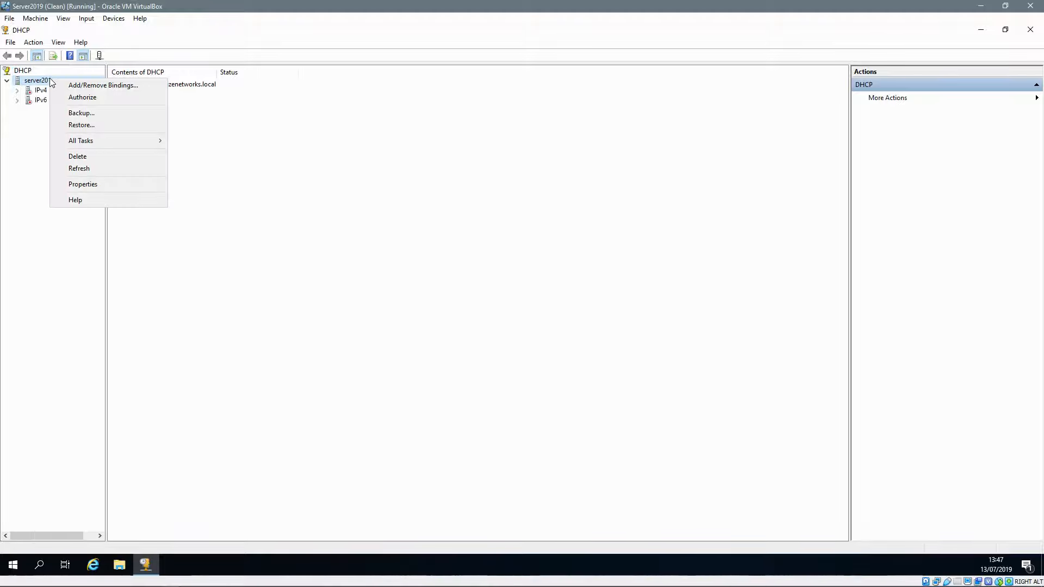
pyautogui.click(79, 96)
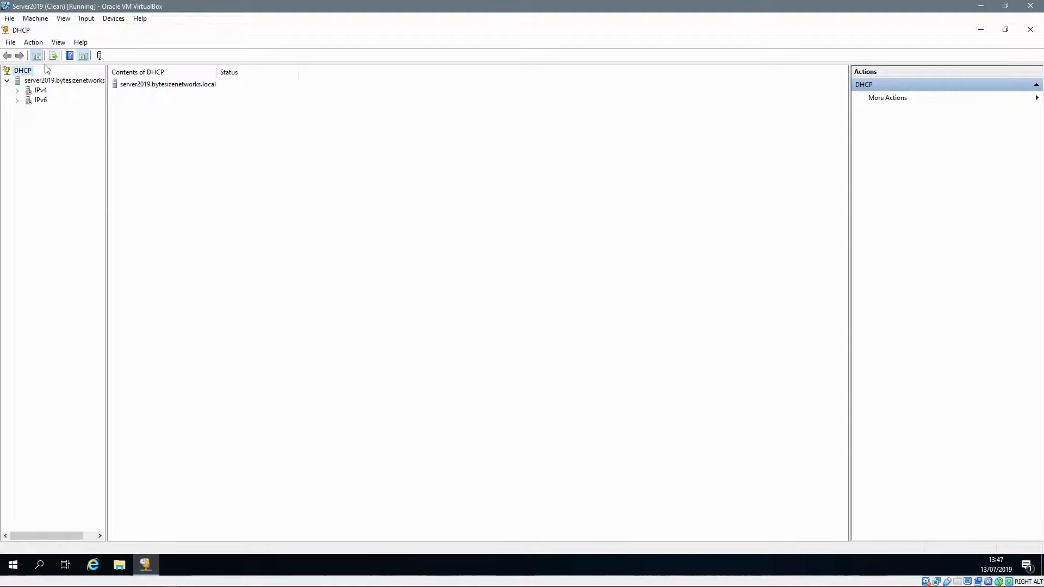
pyautogui.click(41, 82)
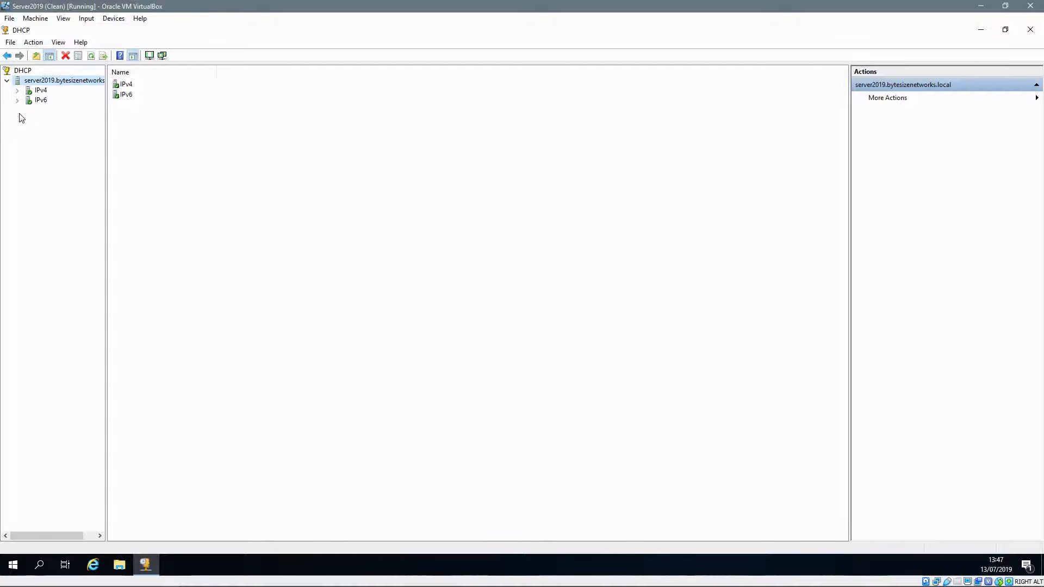
# Step: Start a New Scope wizard under IPv4 and enter the scope name 'Default'
pyautogui.click(18, 91)
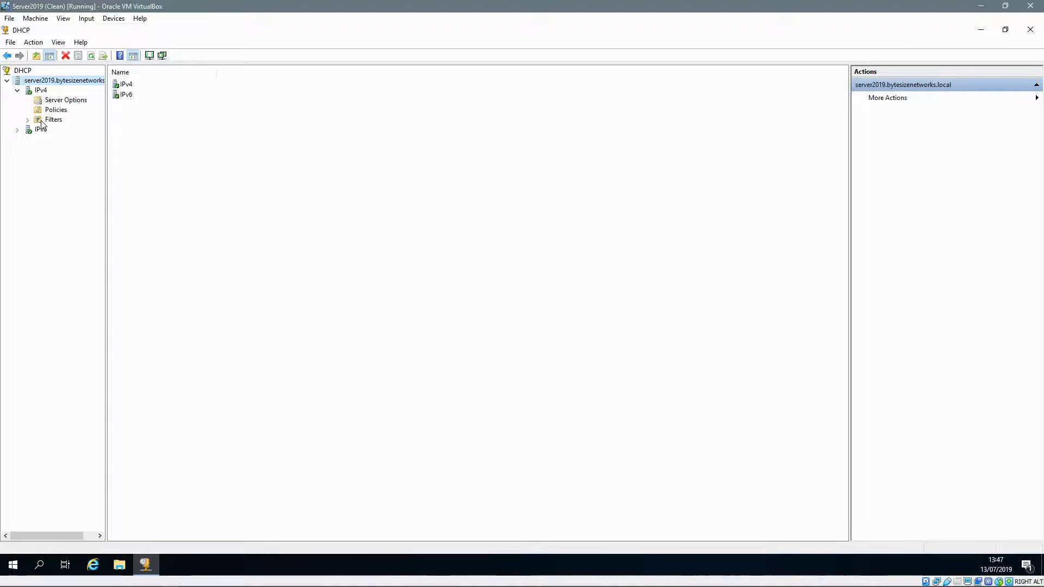
pyautogui.rightClick(36, 91)
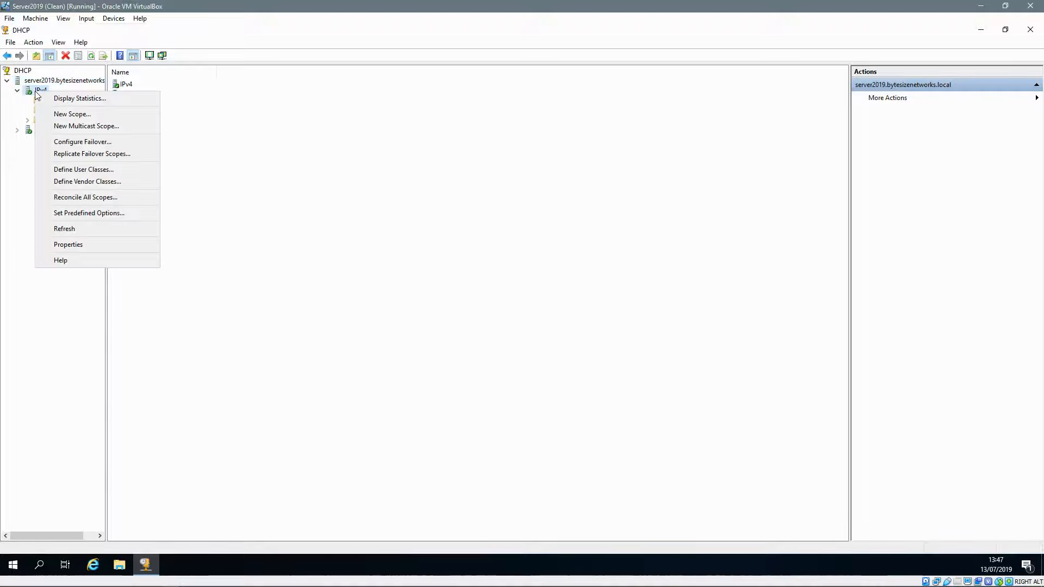
pyautogui.click(69, 116)
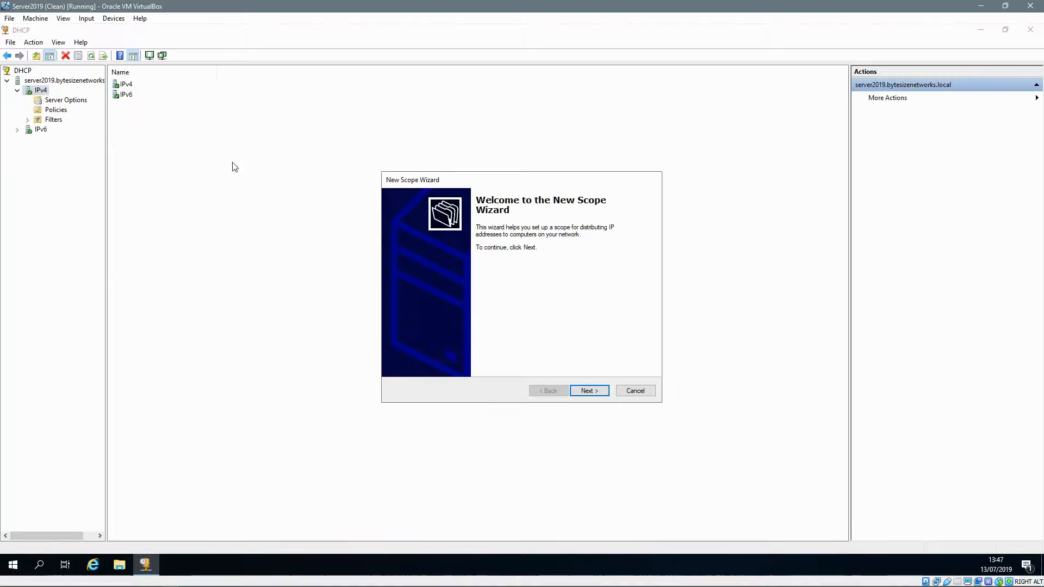
pyautogui.click(590, 390)
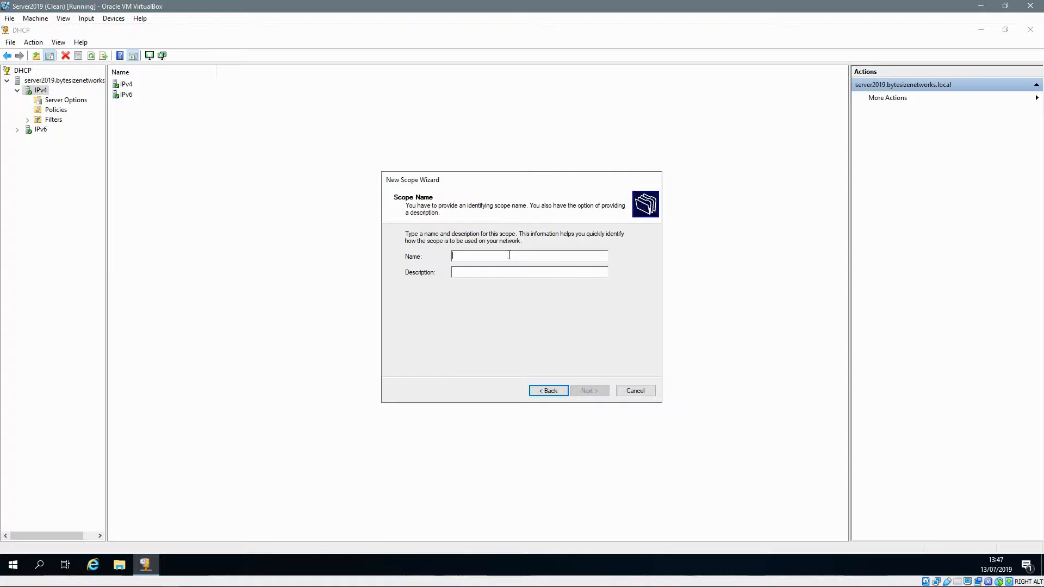
pyautogui.write('Defau')
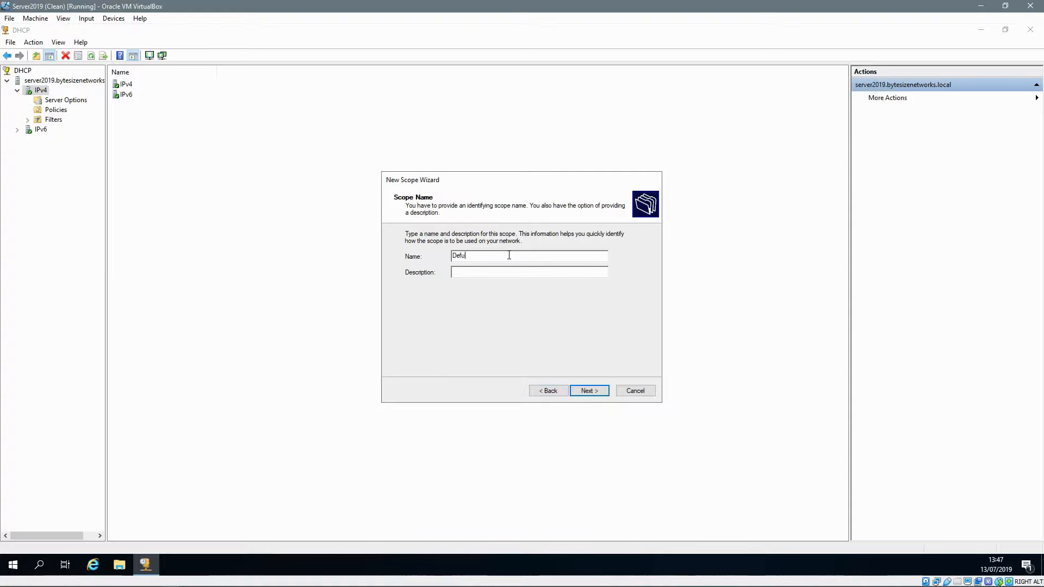
pyautogui.press('BackSpace')
pyautogui.write('ault')
# Step: Set the scope range 192.168.0.1 to 192.168.0.254 with mask 255.255.255.0, then start entering the exclusion
pyautogui.click(594, 392)
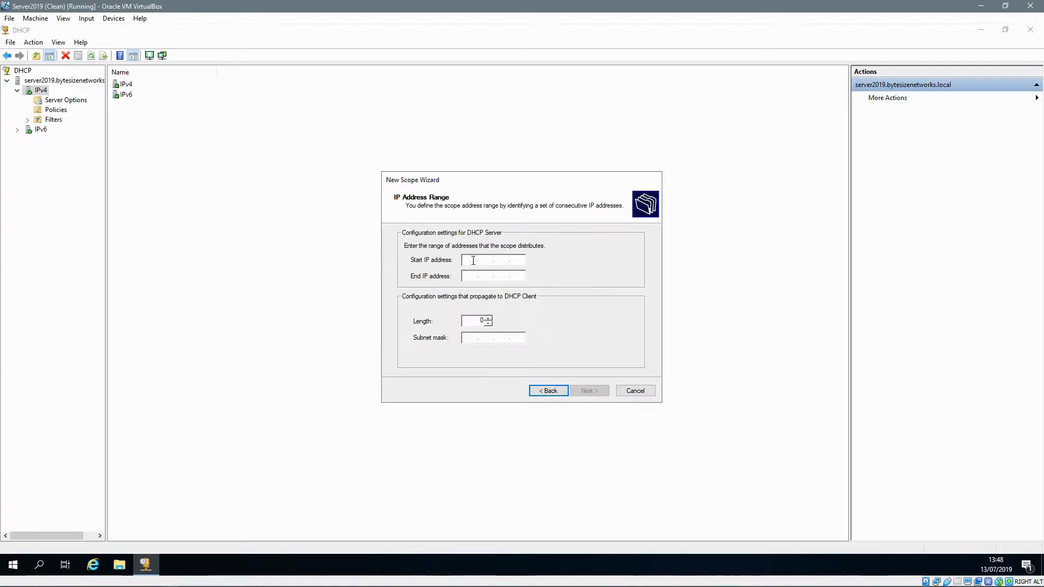
pyautogui.write('192.168.0.1')
pyautogui.press('Tab')
pyautogui.write('192.1')
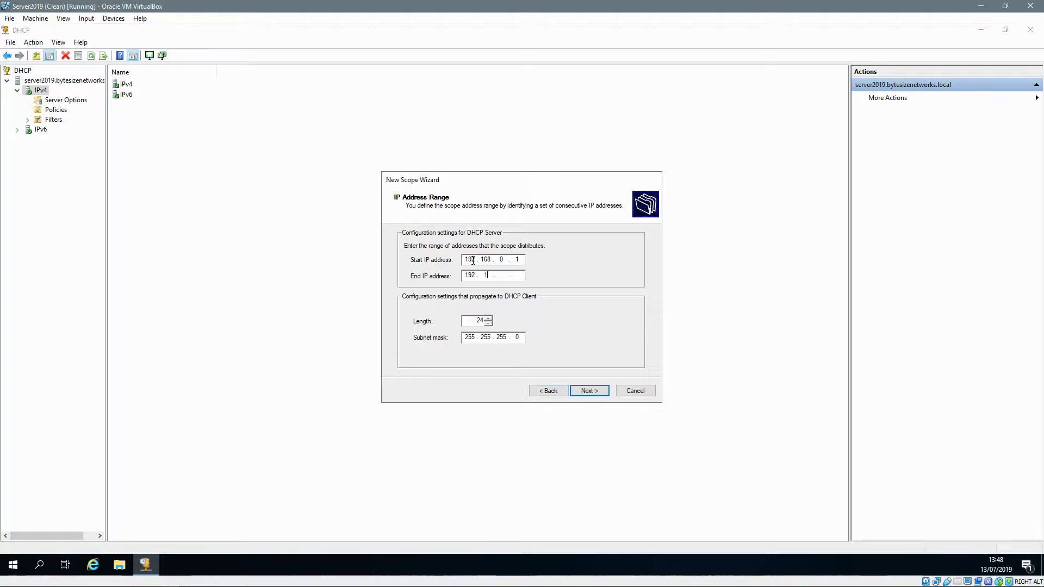
pyautogui.write('68.0.254')
pyautogui.click(584, 390)
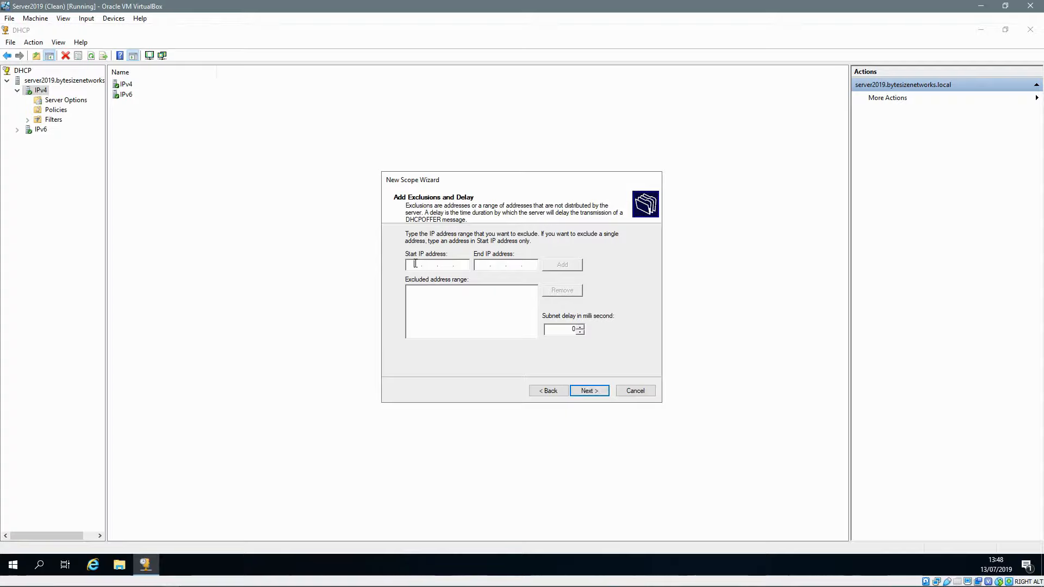
pyautogui.write('192')
pyautogui.write('168')
pyautogui.write('1921680')
# Step: Exclude 192.168.0.1 from the scope and keep the default 8-day lease
pyautogui.click(564, 265)
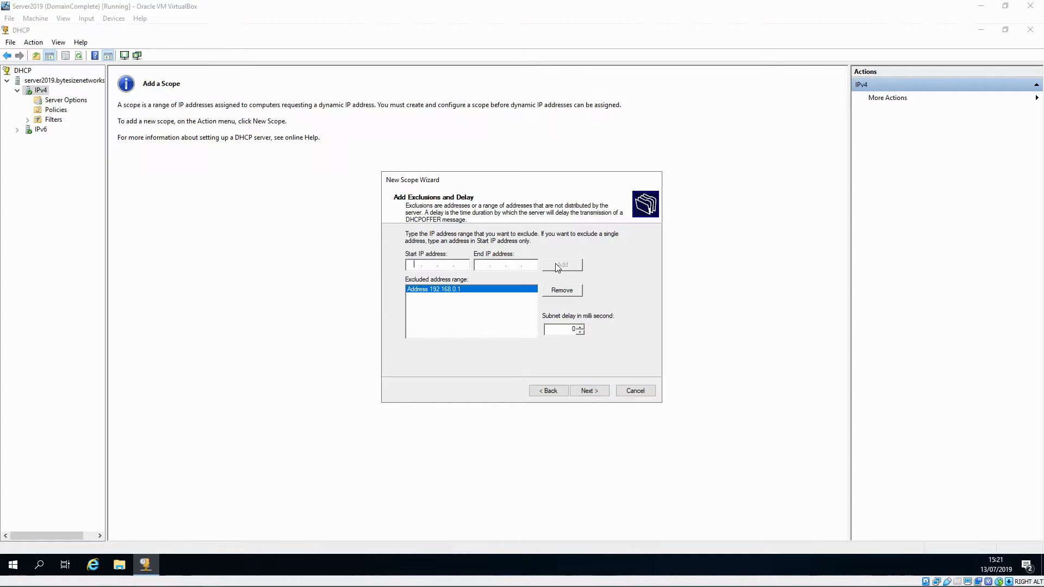
pyautogui.click(586, 392)
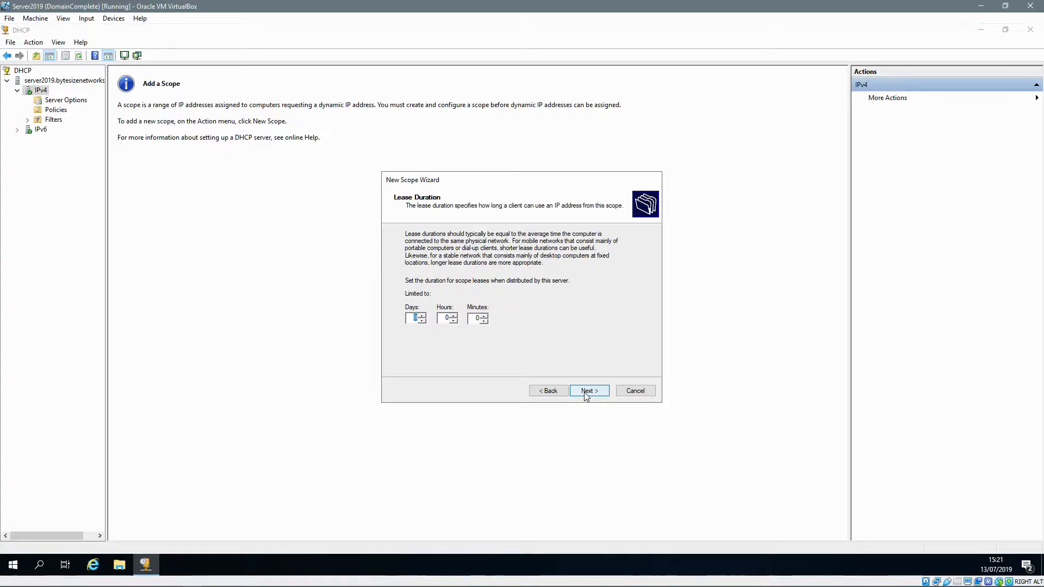
pyautogui.click(586, 393)
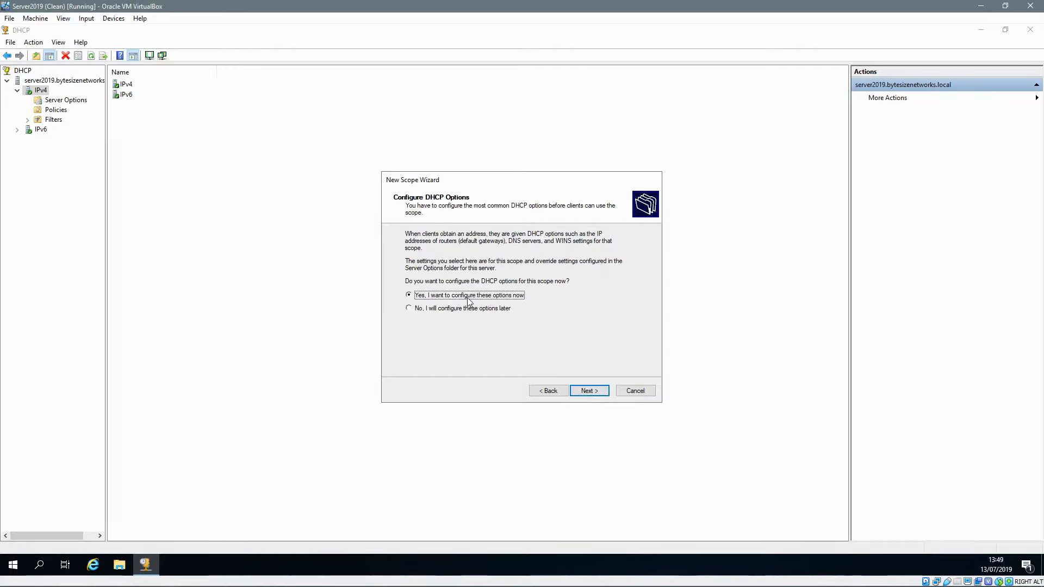
# Step: Finish the scope with no gateway or WINS, DNS server 192.168.0.1 for ByteSizeNetworks.local, and activate it
pyautogui.click(588, 390)
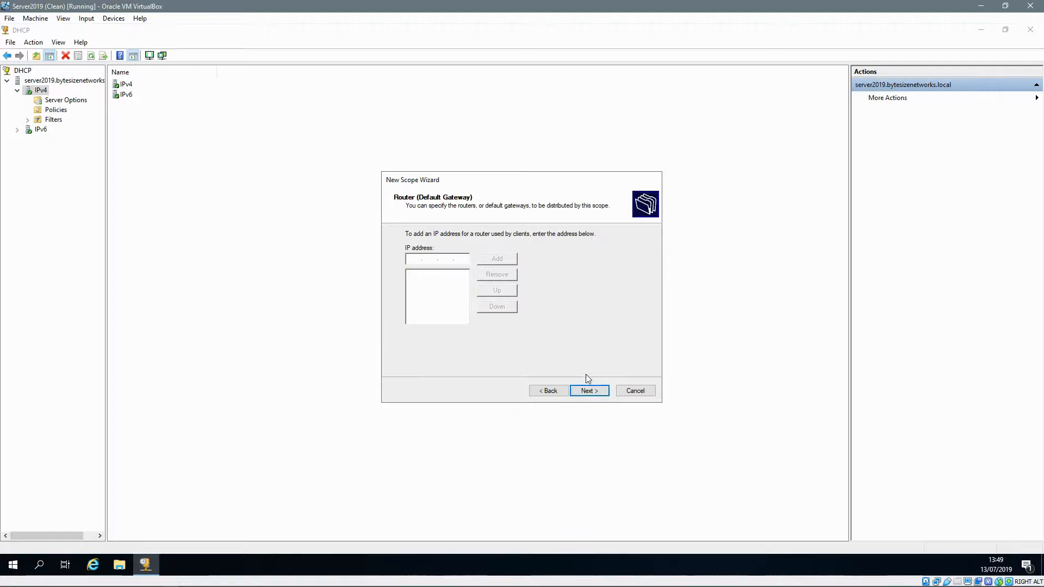
pyautogui.click(590, 390)
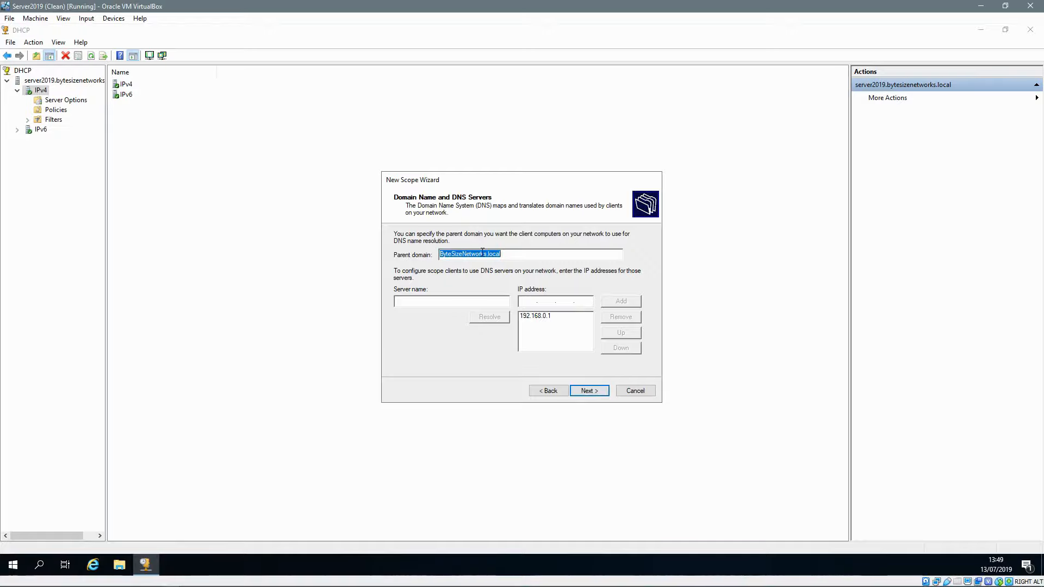
pyautogui.click(535, 318)
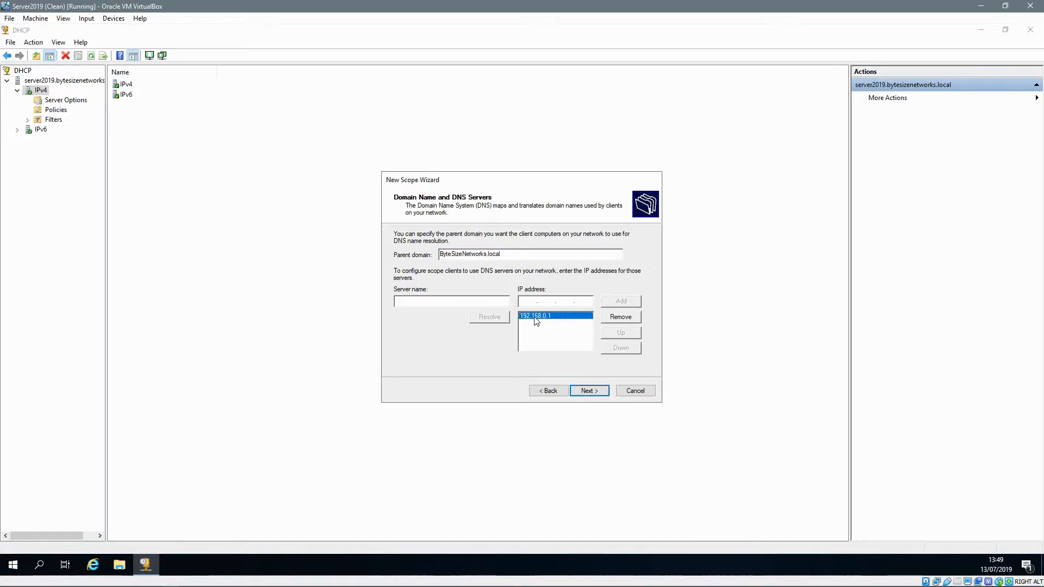
pyautogui.click(593, 390)
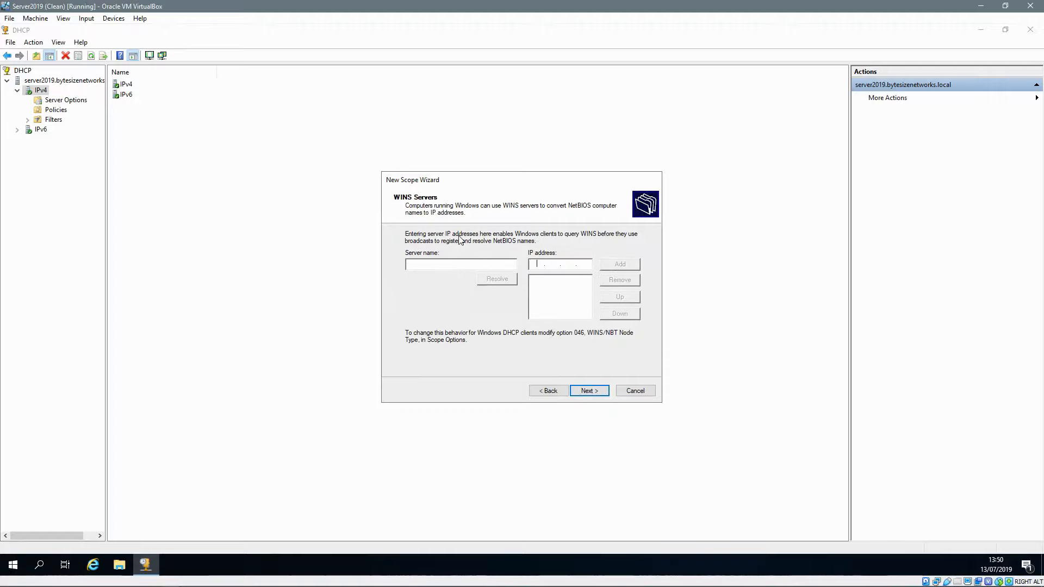
pyautogui.click(593, 398)
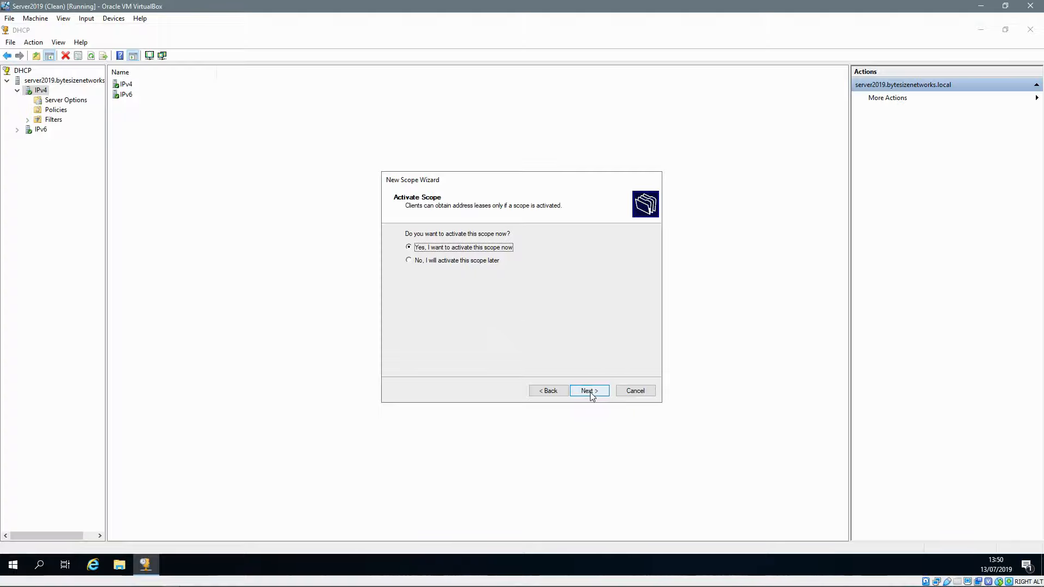
pyautogui.click(591, 395)
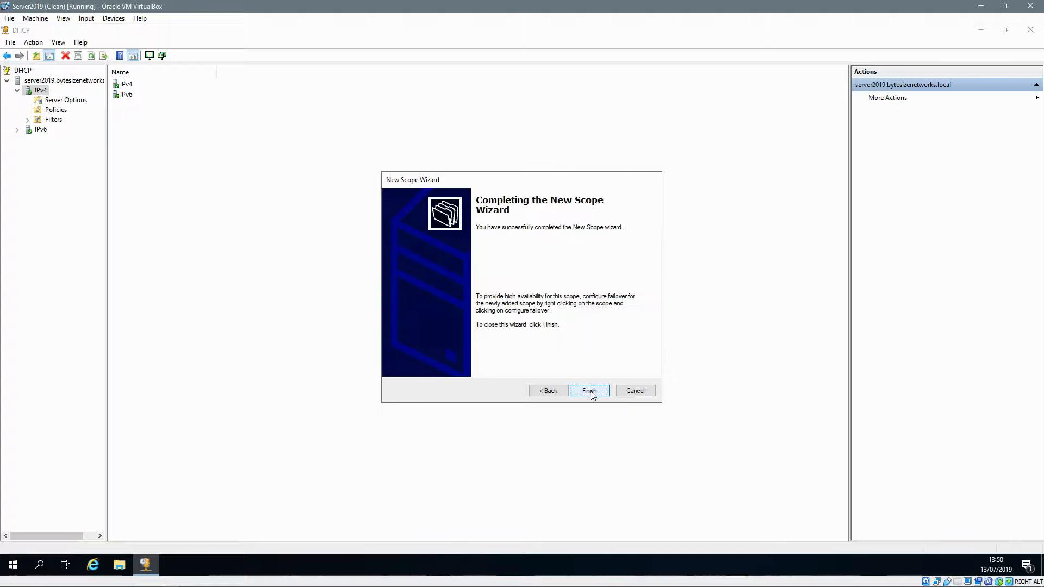
pyautogui.click(591, 392)
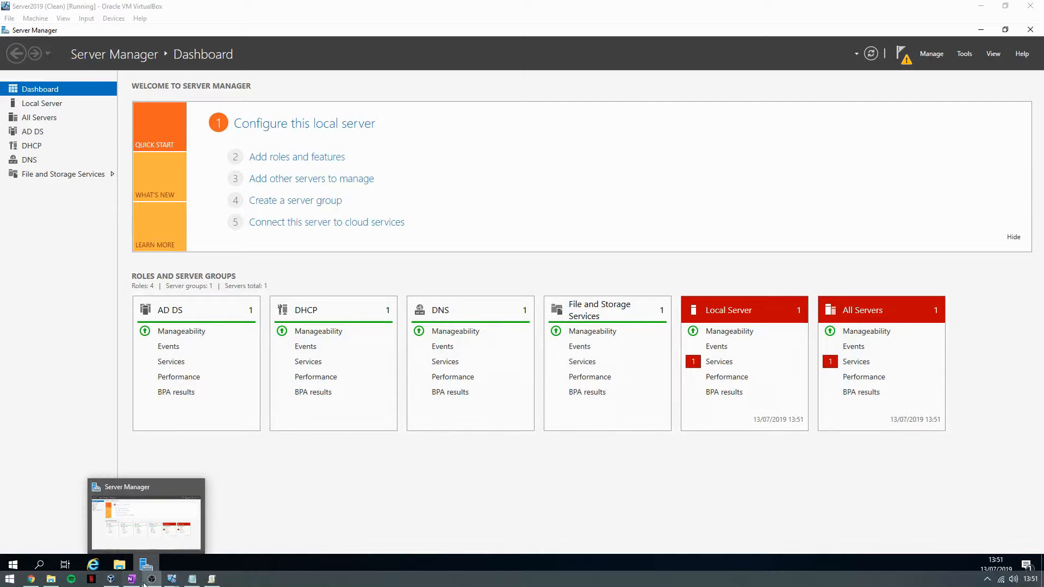
# Step: Restart the Win10 VM from its Start menu power options
pyautogui.moveTo(172, 581)
pyautogui.click(113, 530)
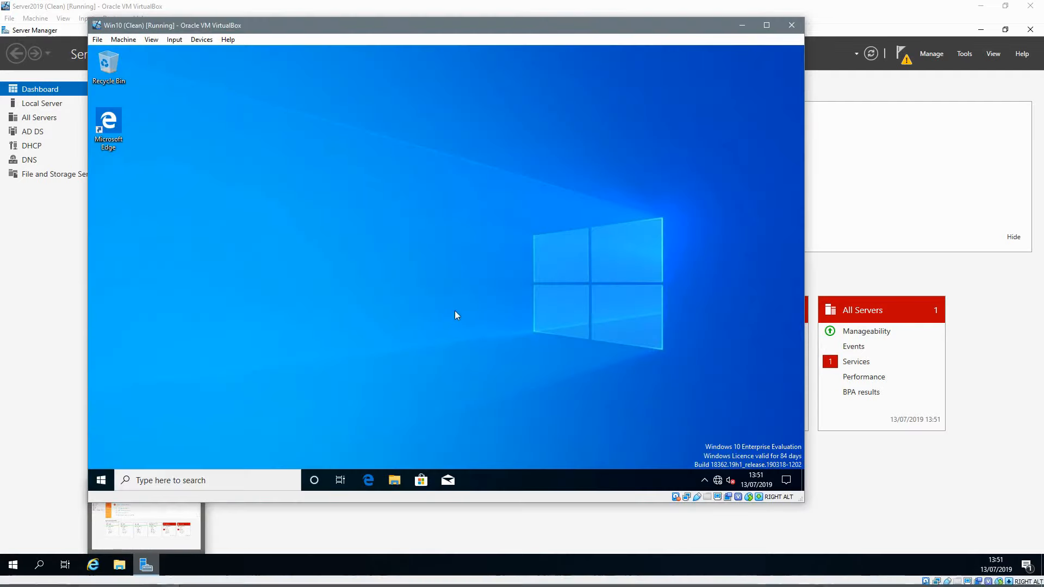
pyautogui.click(101, 481)
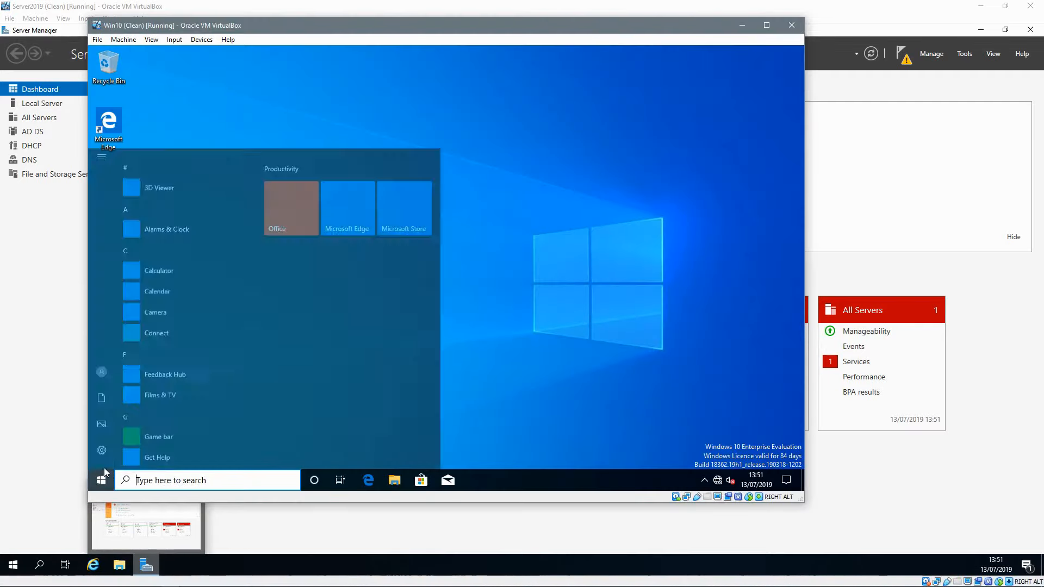
pyautogui.click(102, 457)
pyautogui.click(113, 430)
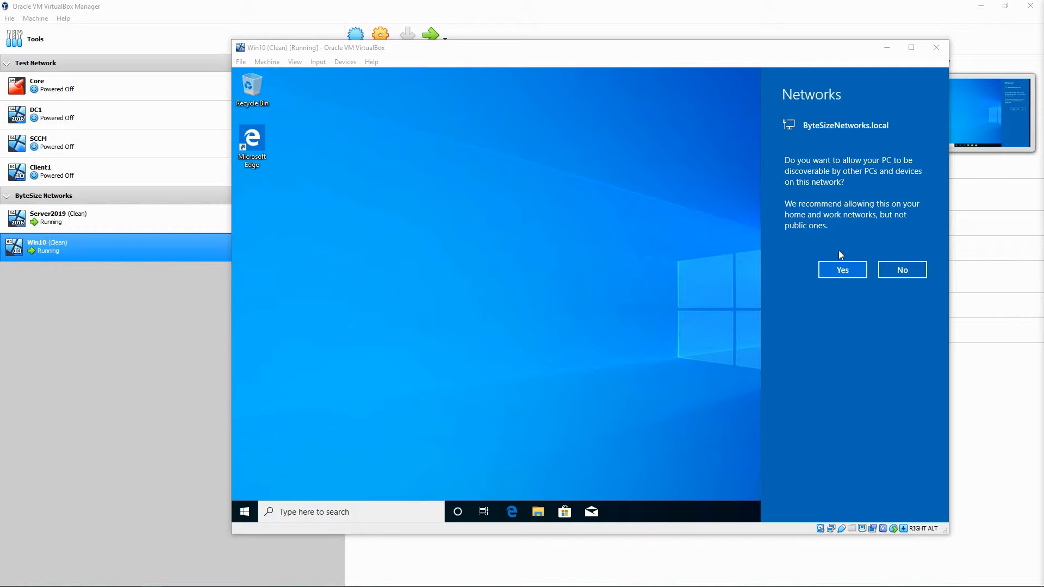
# Step: Make the Win10 PC discoverable on ByteSizeNetworks.local and check its network connection status
pyautogui.click(845, 271)
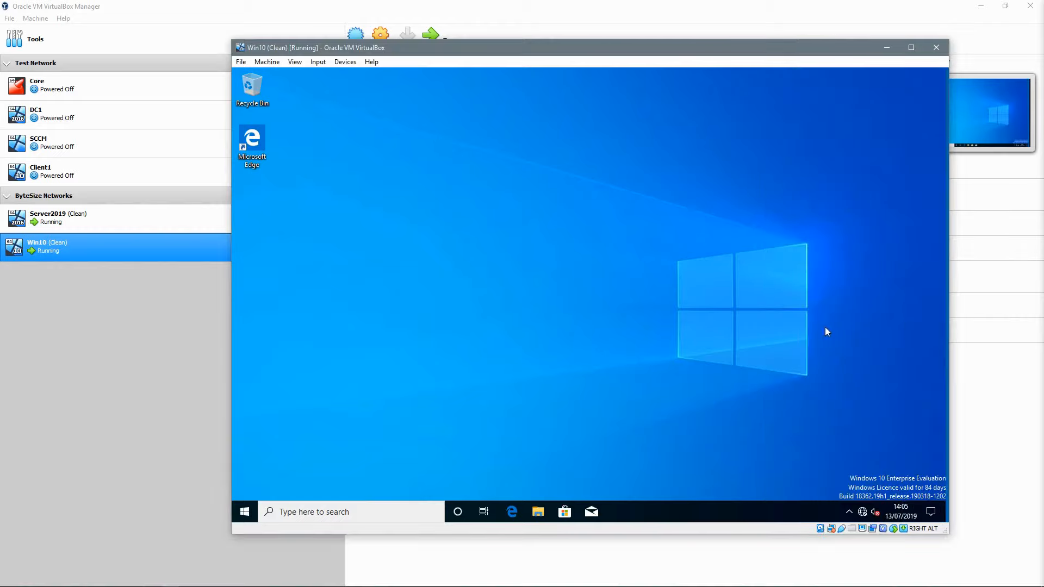
pyautogui.click(863, 512)
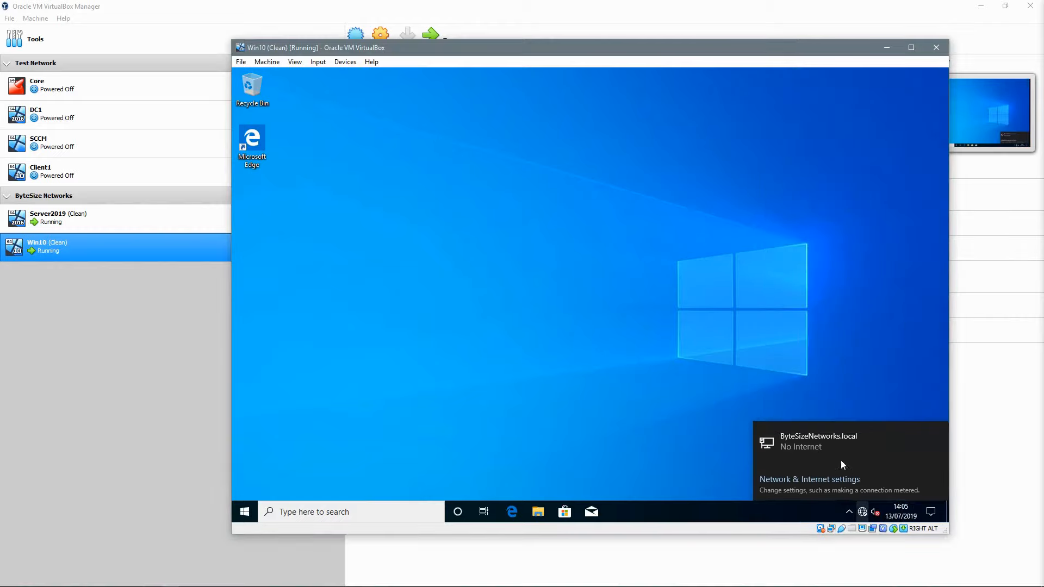
pyautogui.click(746, 288)
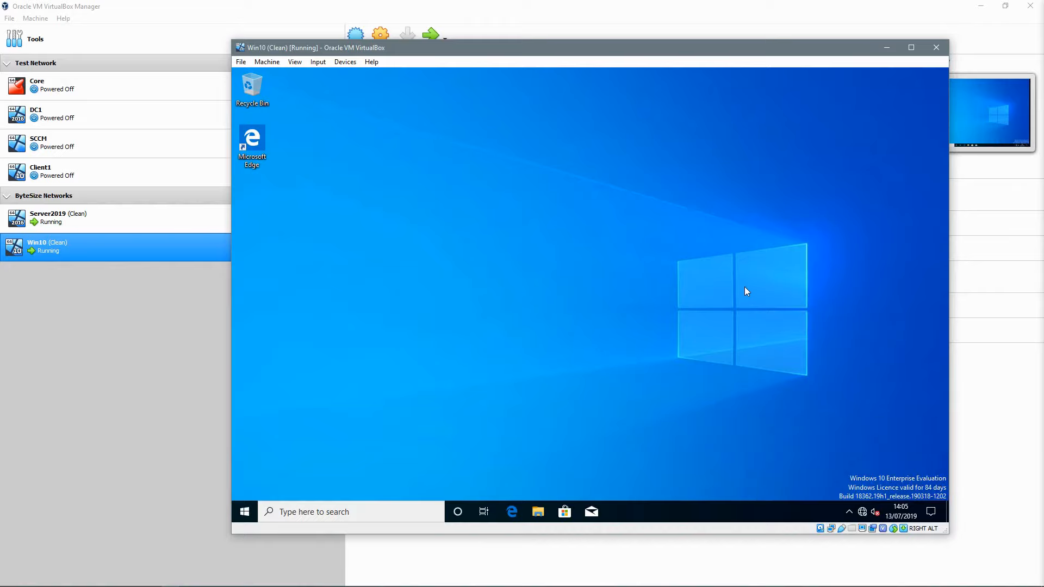
# Step: Run ipconfig in a command prompt, showing address 192.168.0.2 and suffix ByteSizeNetworks.local
pyautogui.press('super+r')
pyautogui.write('cmd')
pyautogui.press('Return')
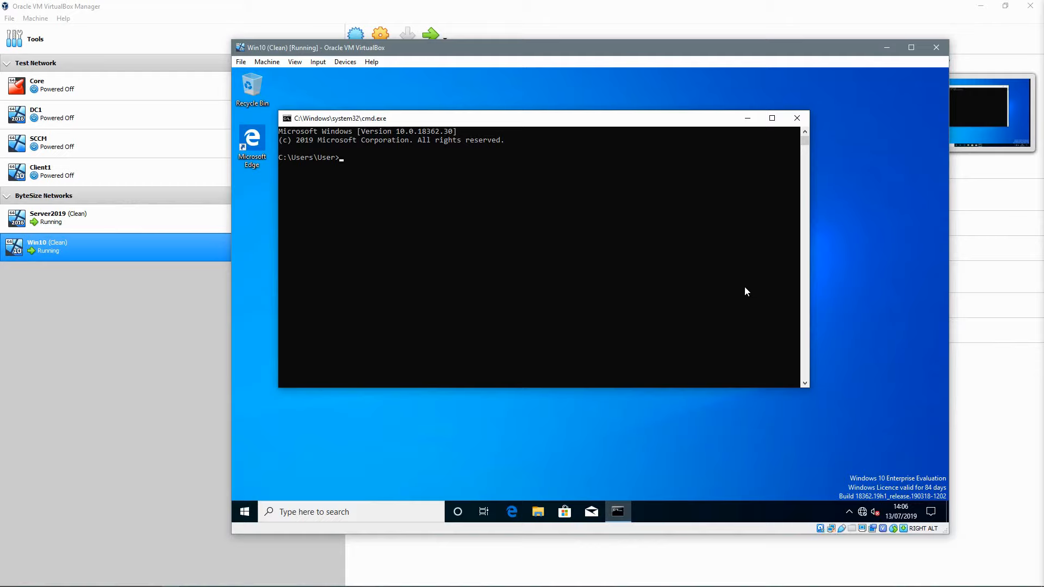
pyautogui.write('ipconfig')
pyautogui.press('Return')
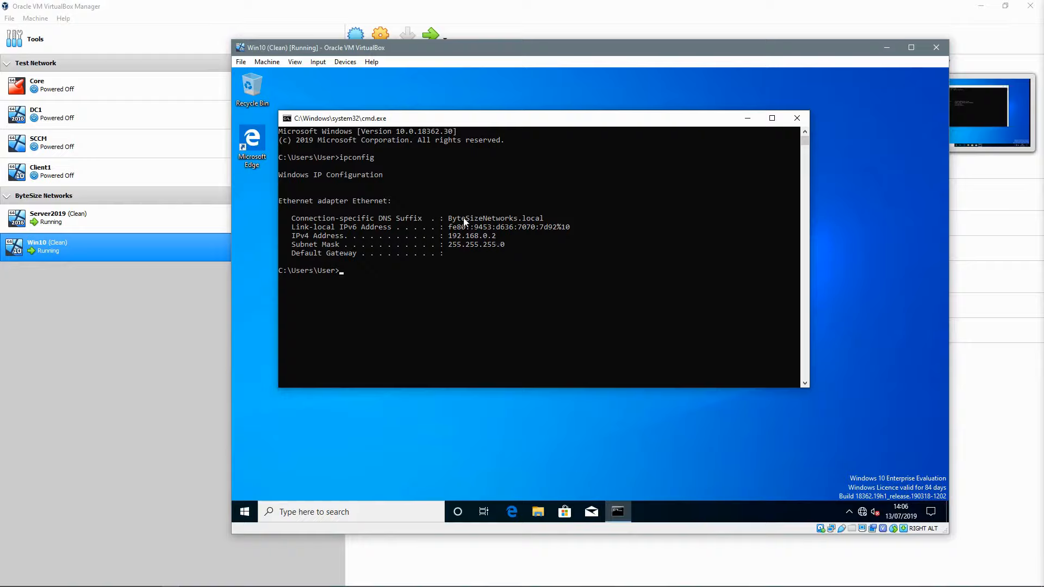
# Step: Bring the Server2019 VM to the front and show its DHCP scope's address leases
pyautogui.moveTo(125, 583)
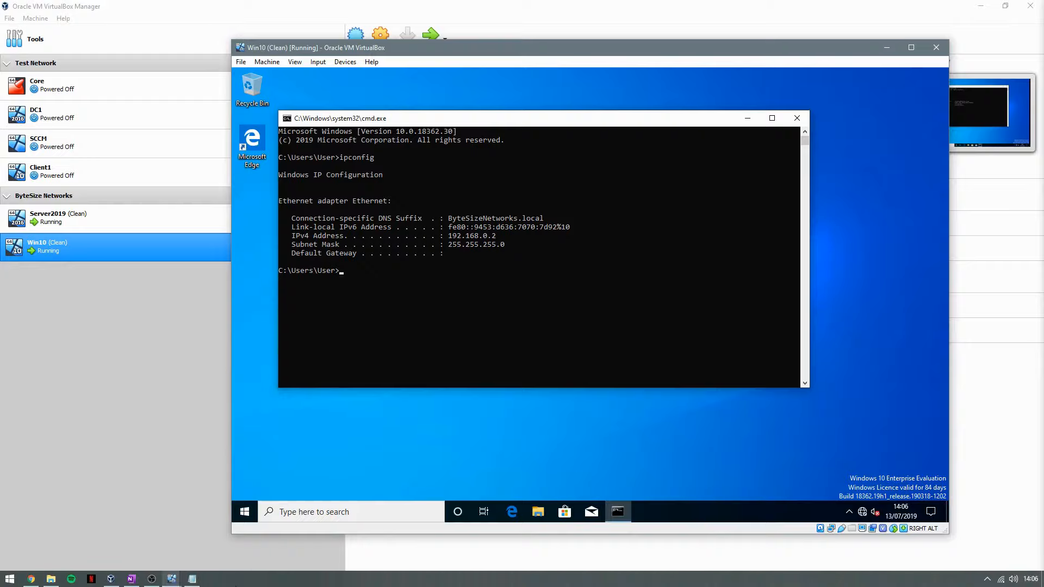
pyautogui.moveTo(169, 583)
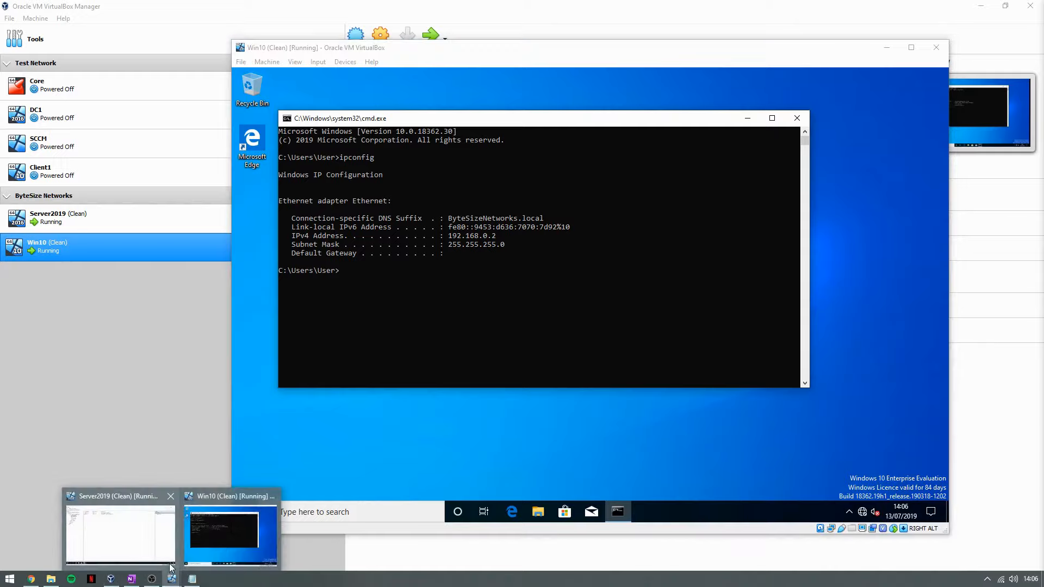
pyautogui.click(130, 532)
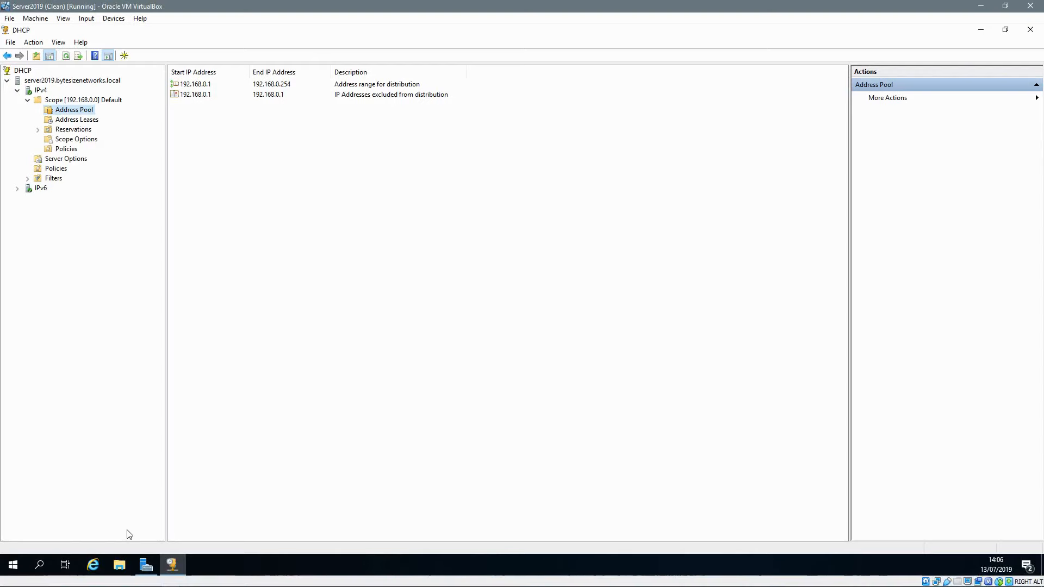
pyautogui.click(63, 121)
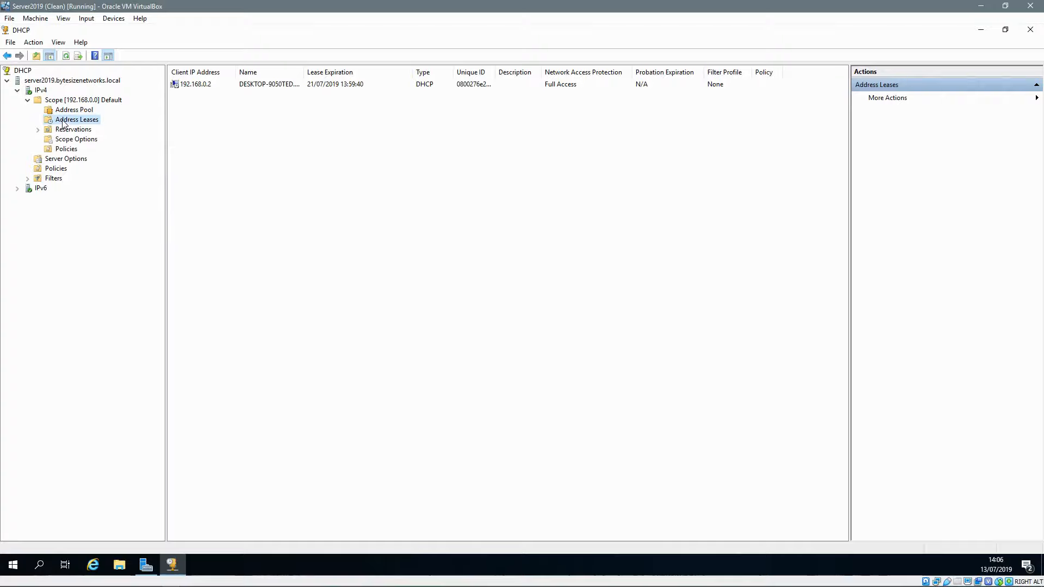
# Step: Refresh the lease list to confirm the 192.168.0.2 lease, then return to the Win10 VM
pyautogui.click(205, 87)
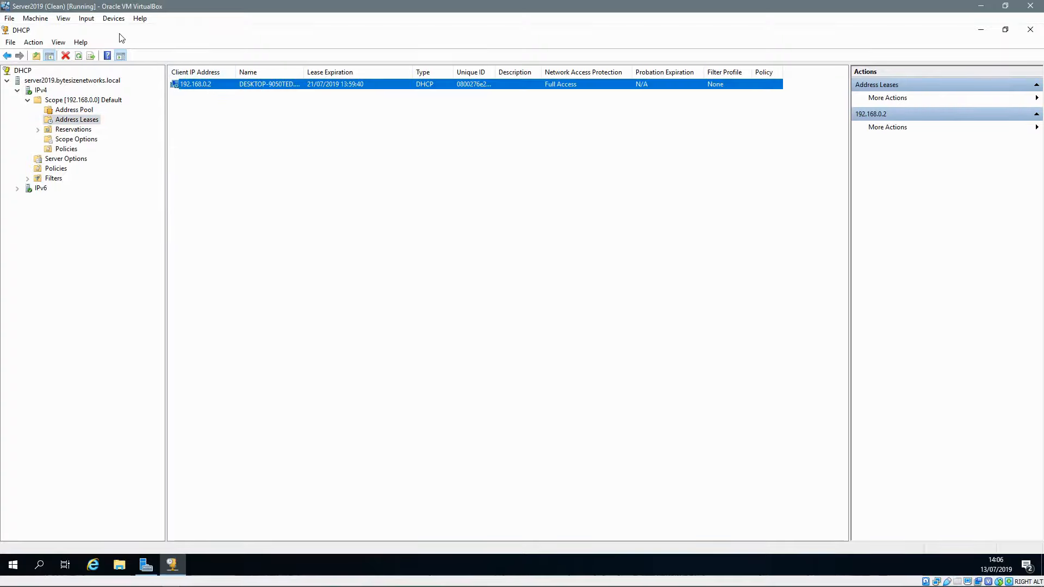
pyautogui.click(78, 55)
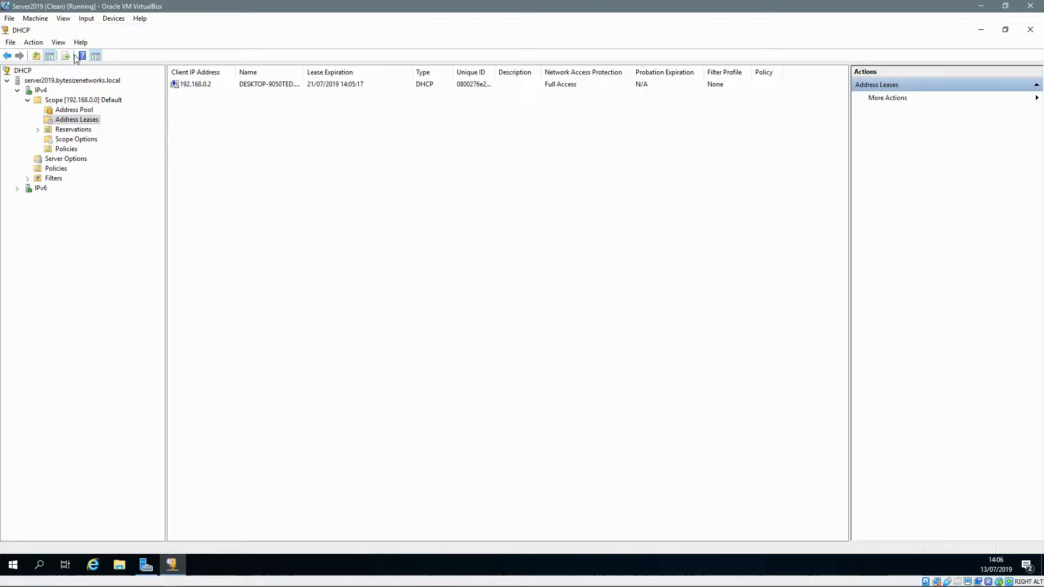
pyautogui.click(210, 86)
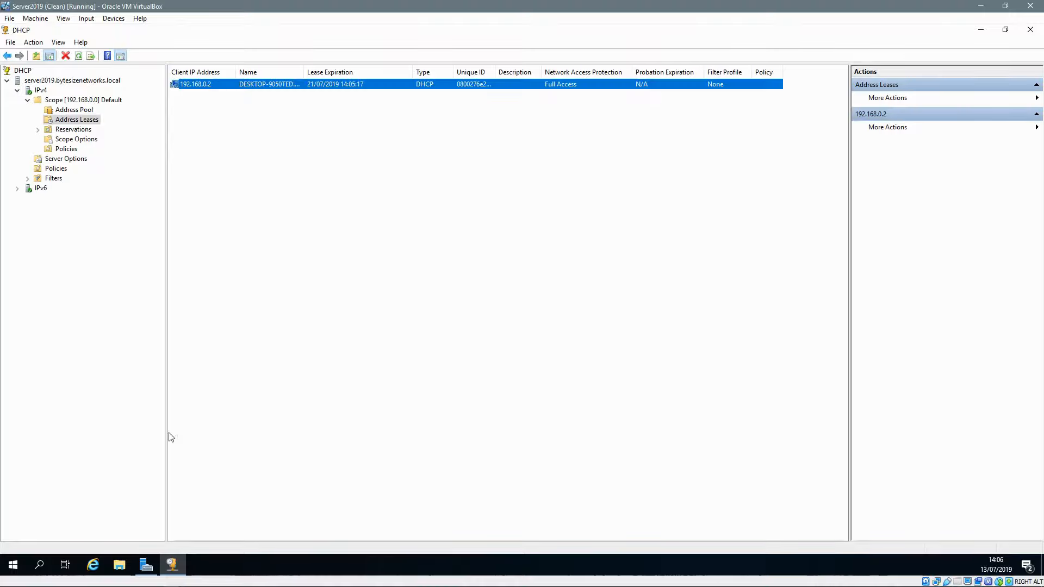
pyautogui.moveTo(193, 583)
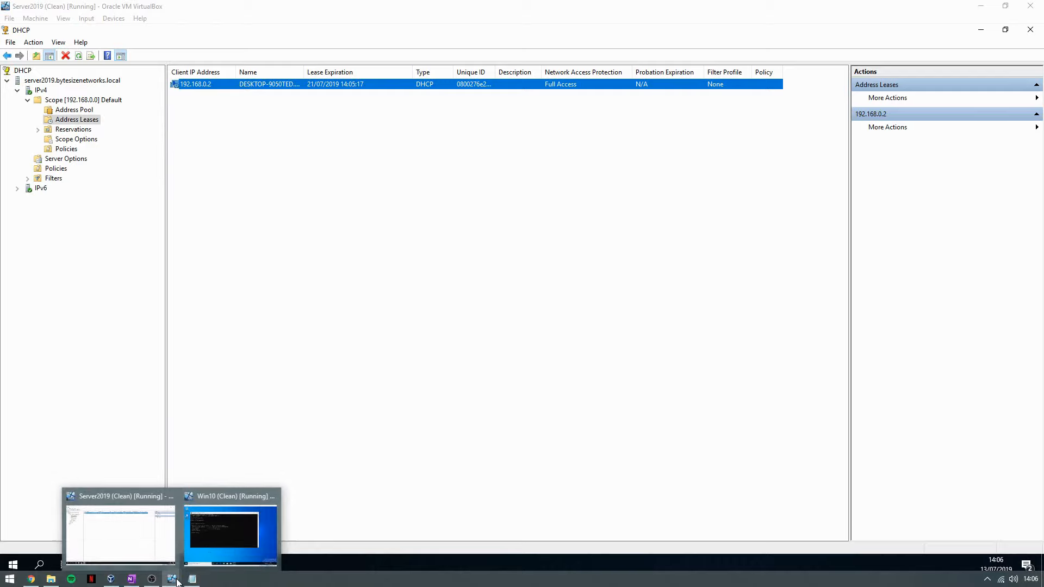
pyautogui.click(219, 537)
# Step: Ping server2019 (replies from 192.168.0.1), then run sysdm.cpl to open System Properties
pyautogui.click(458, 314)
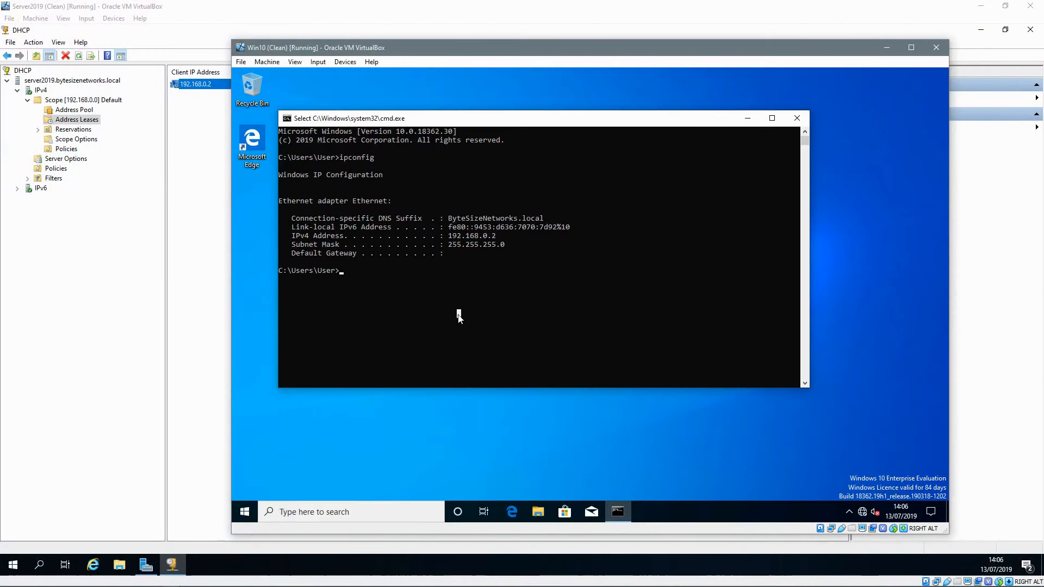
pyautogui.write('ping ser')
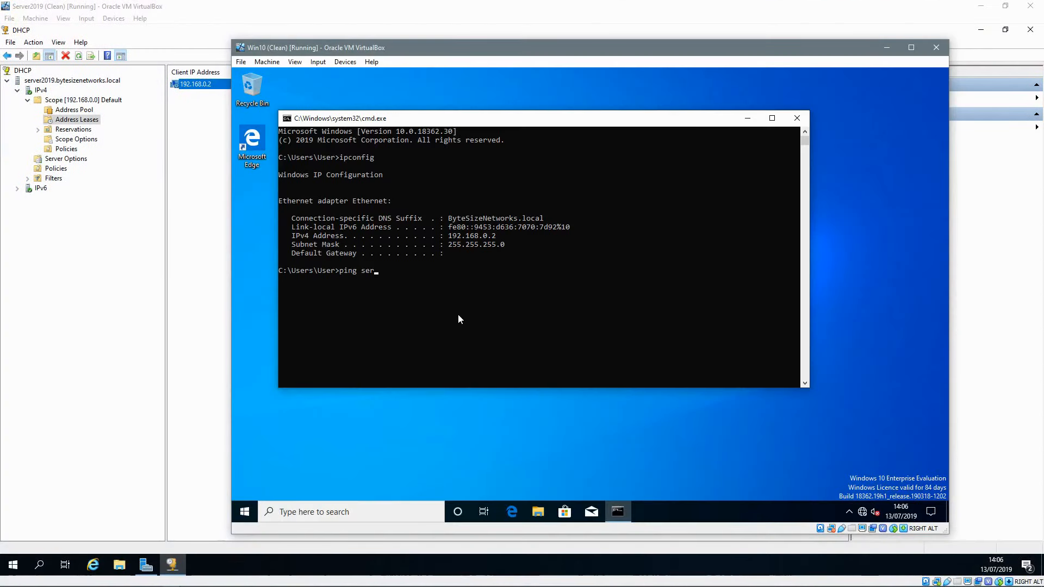
pyautogui.write('ver2019')
pyautogui.press('Return')
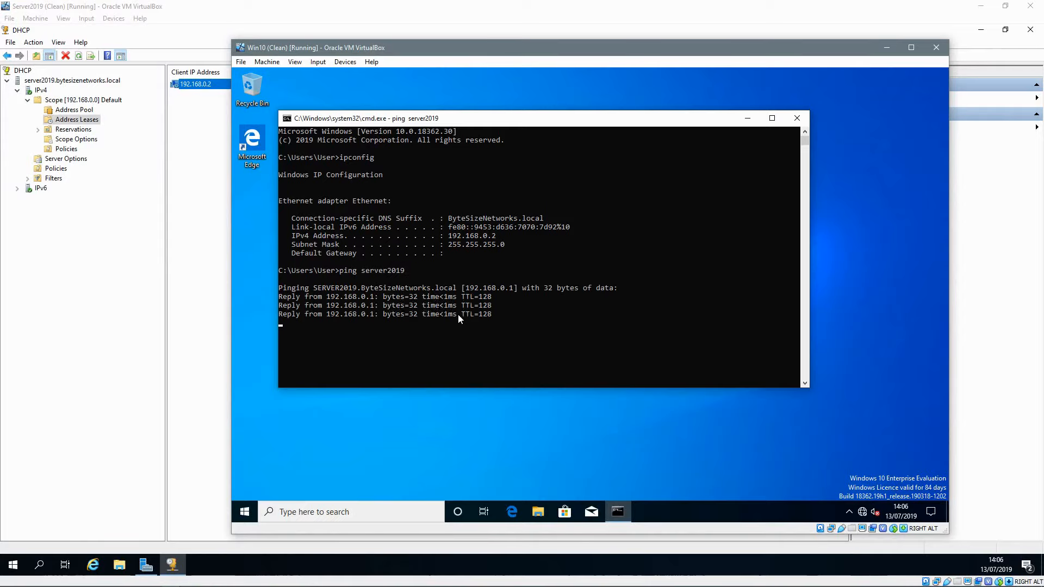
pyautogui.write('sysd')
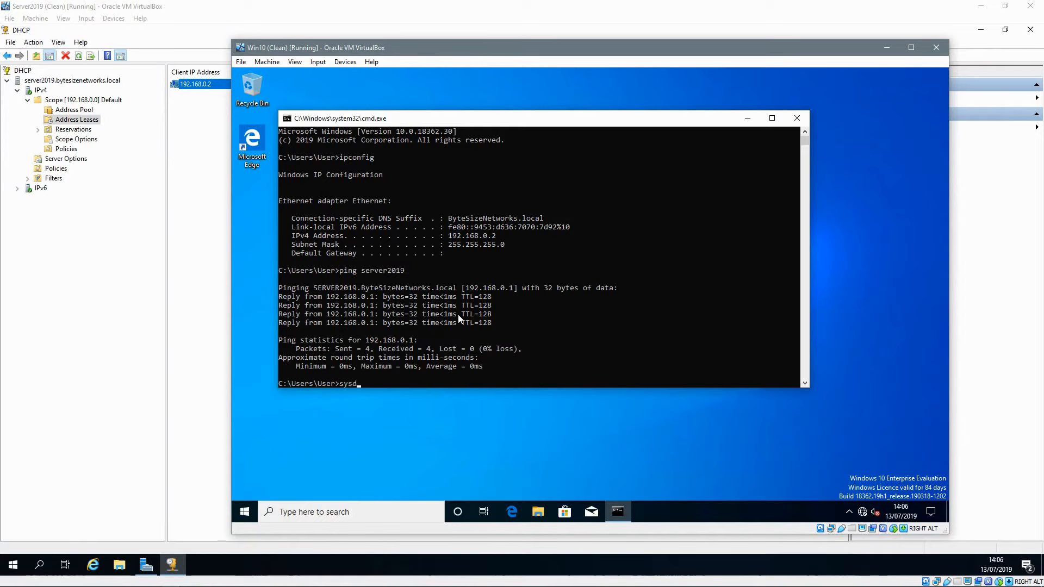
pyautogui.write('m.cpl')
pyautogui.press('Return')
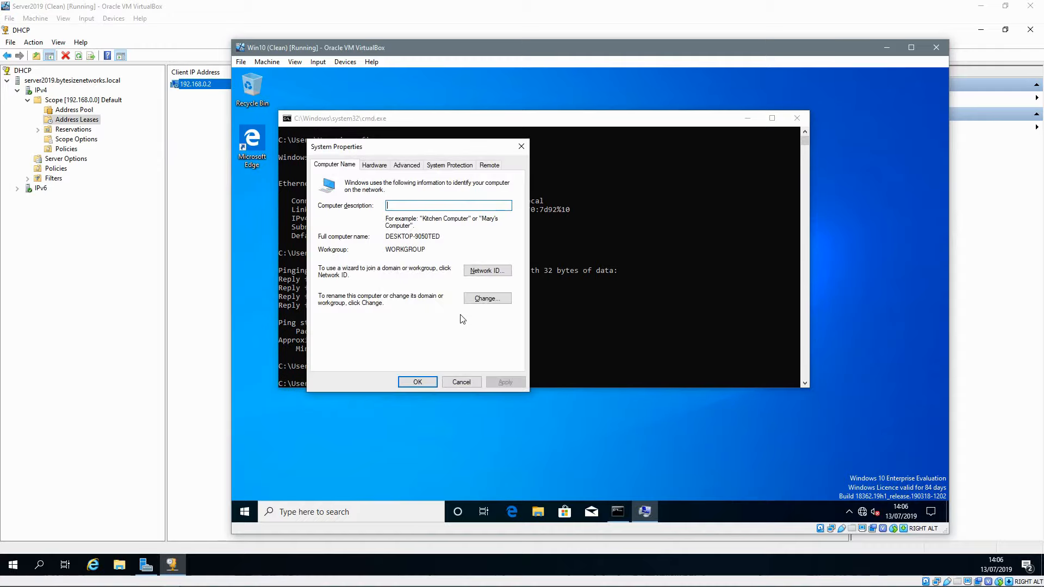
# Step: Change the computer name to WIN10
pyautogui.click(473, 301)
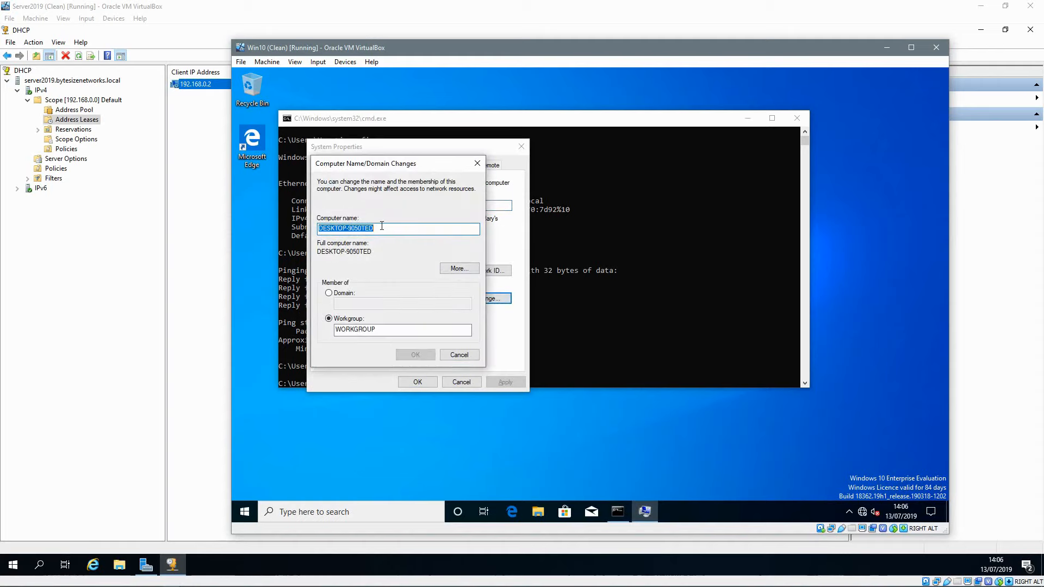
pyautogui.write('WIN')
pyautogui.press('BackSpace')
pyautogui.press('BackSpace')
pyautogui.press('BackSpace')
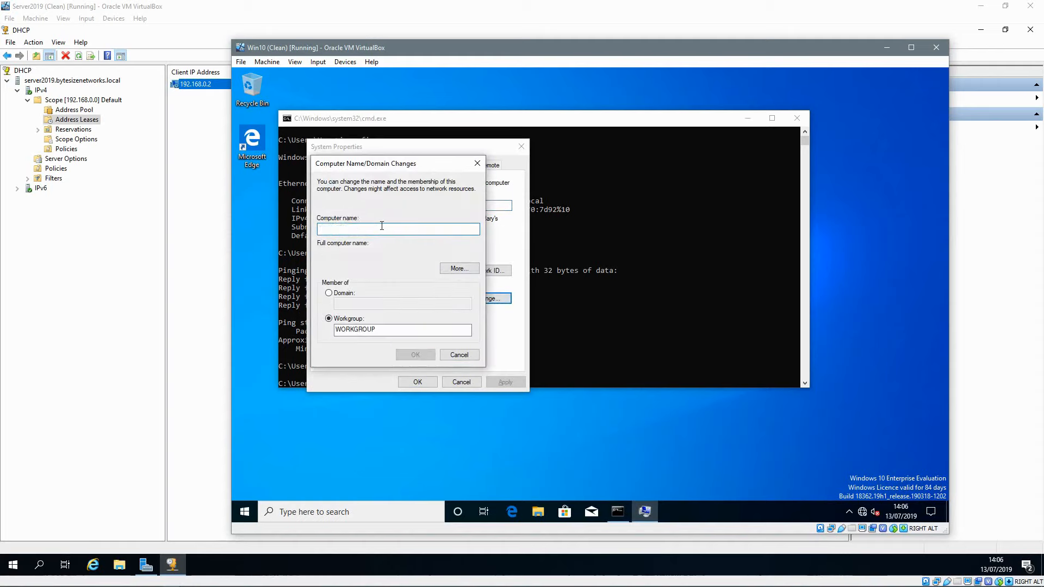
pyautogui.write('WINT10')
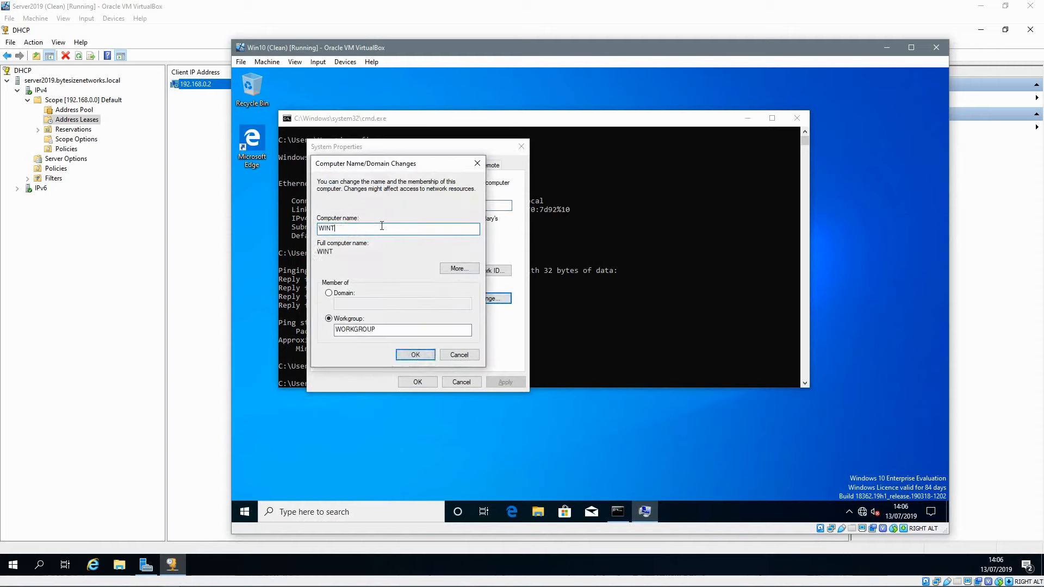
pyautogui.press('BackSpace')
pyautogui.press('BackSpace')
pyautogui.press('BackSpace')
pyautogui.write('10')
# Step: Make it a member of the bytesizenetworks.local domain and submit the join
pyautogui.click(329, 293)
pyautogui.click(351, 302)
pyautogui.write('byte')
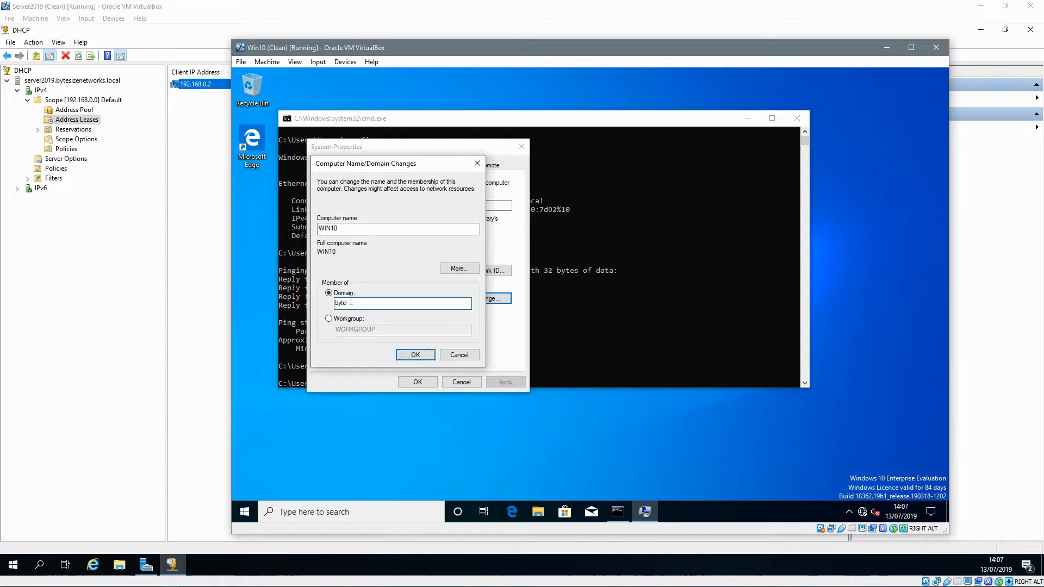
pyautogui.write('name')
pyautogui.press('BackSpace')
pyautogui.press('BackSpace')
pyautogui.press('BackSpace')
pyautogui.write('sizenetworks.local')
pyautogui.press('Return')
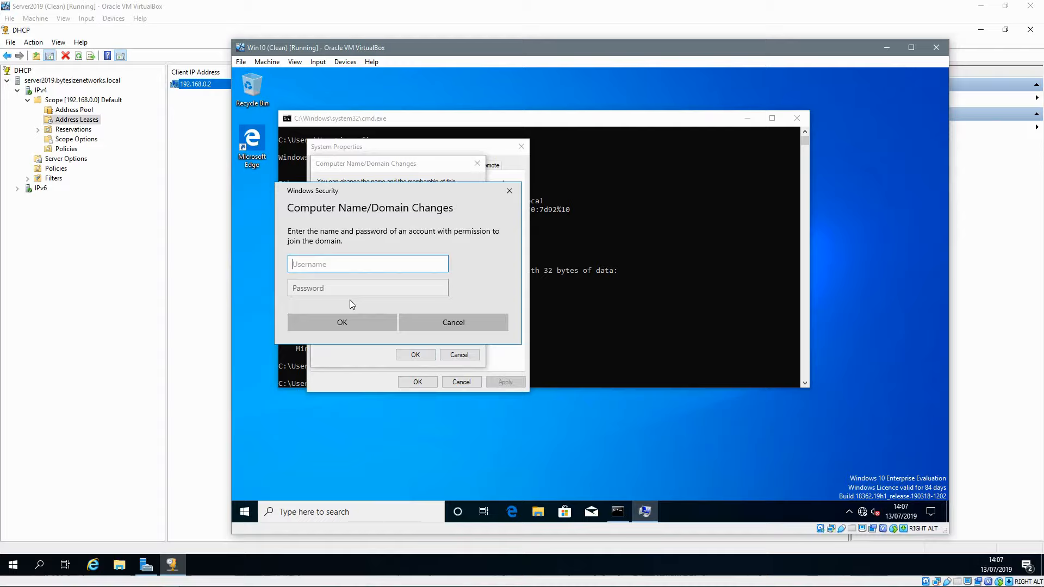
# Step: Enter the domain administrator credentials and accept the welcome and restart messages
pyautogui.write('administrator')
pyautogui.press('Tab')
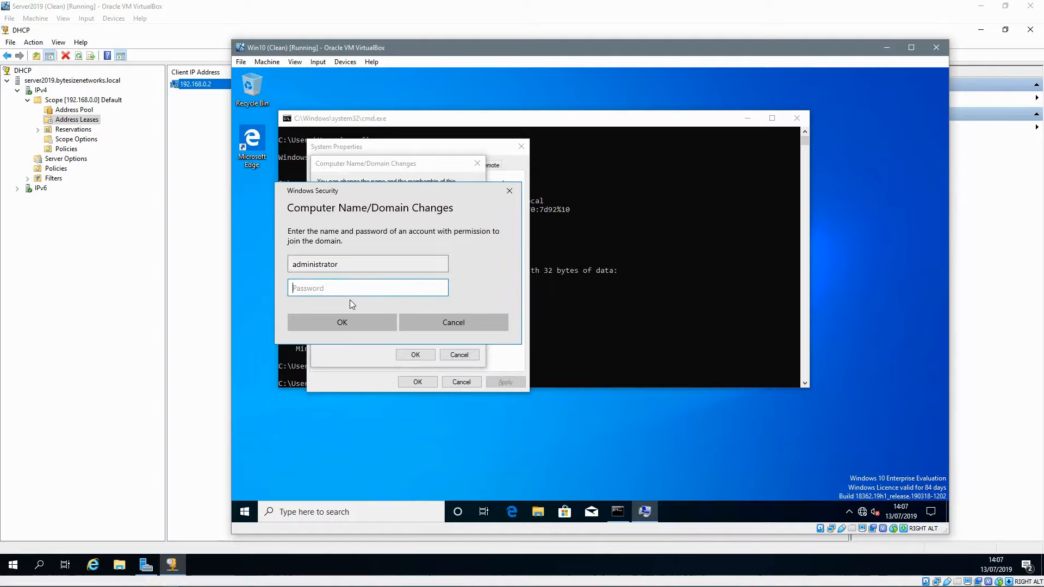
pyautogui.write('******')
pyautogui.press('Return')
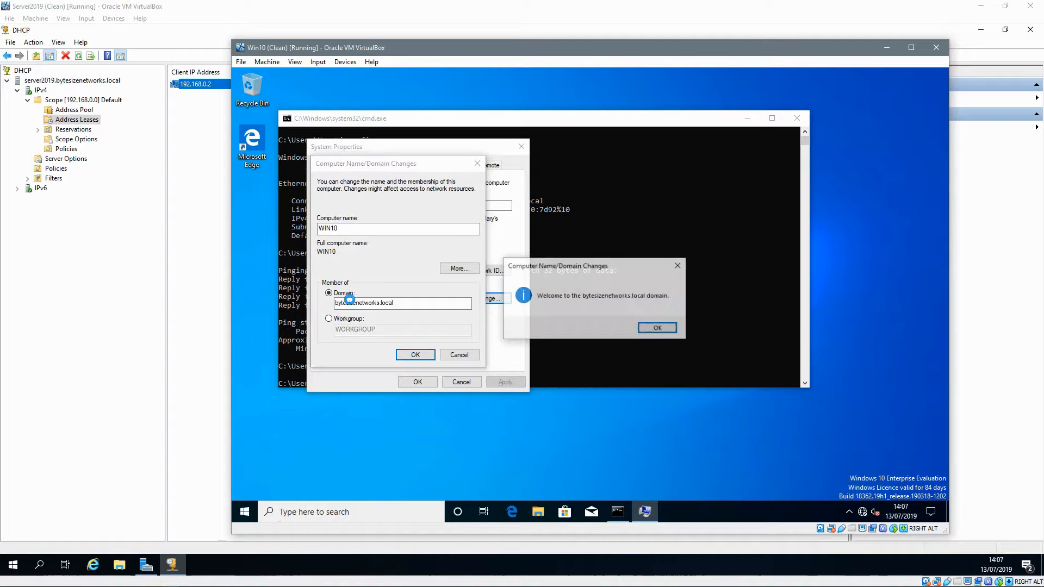
pyautogui.press('Return')
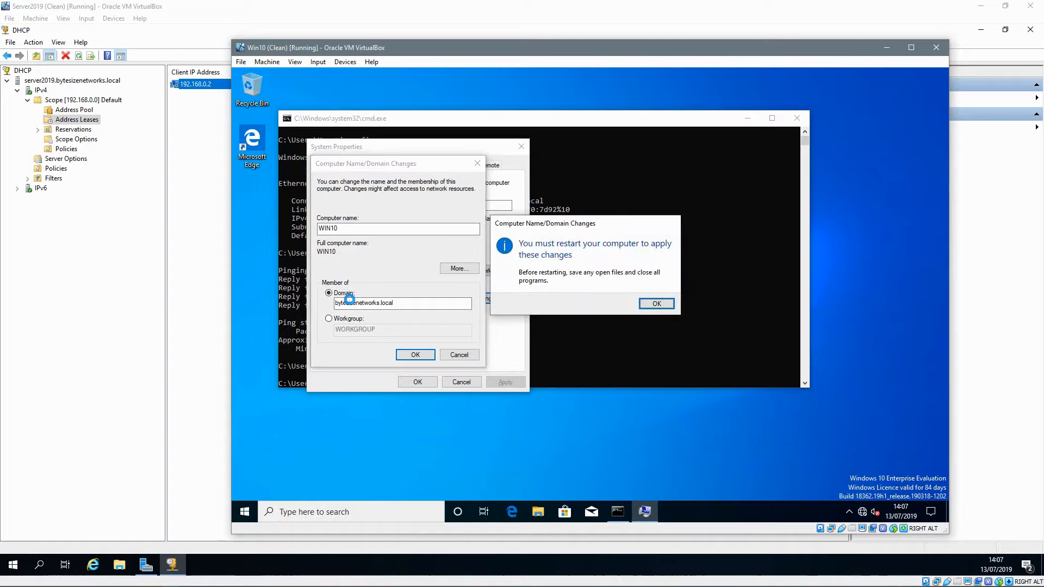
pyautogui.press('Return')
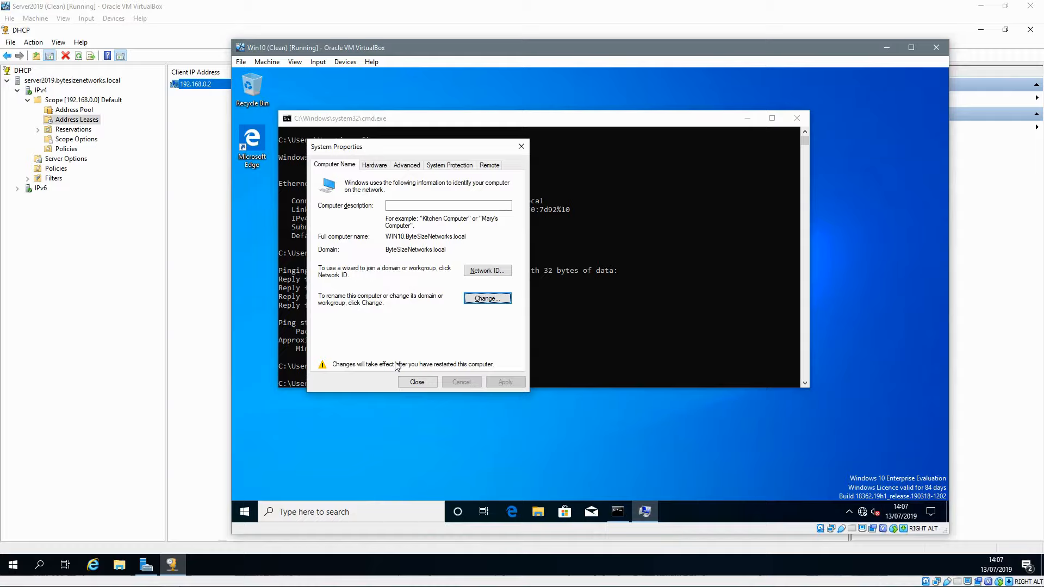
# Step: Restart the Win10 VM now and choose Other user at the sign-in screen
pyautogui.click(586, 298)
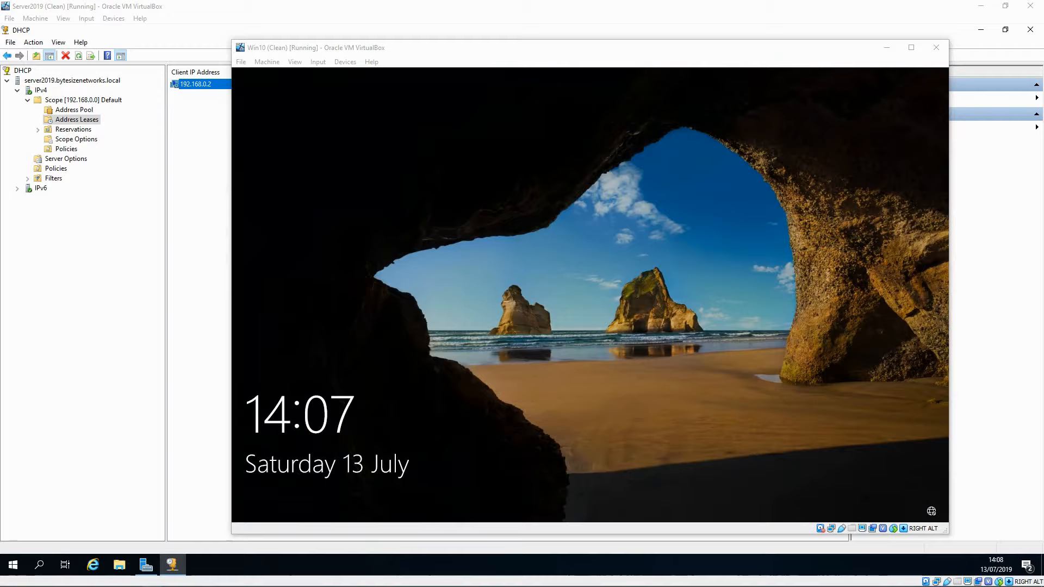
pyautogui.click(710, 298)
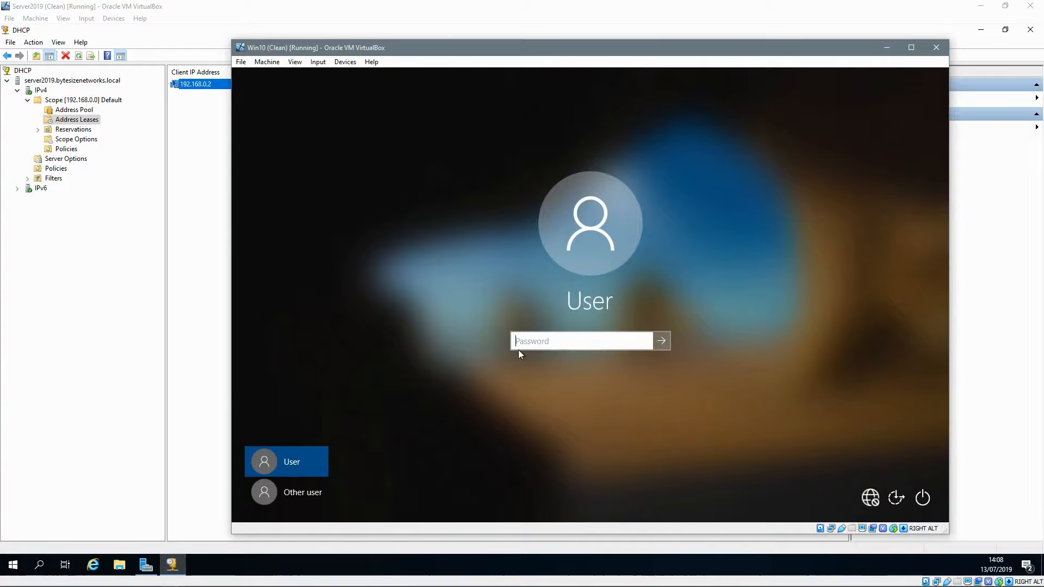
pyautogui.click(290, 488)
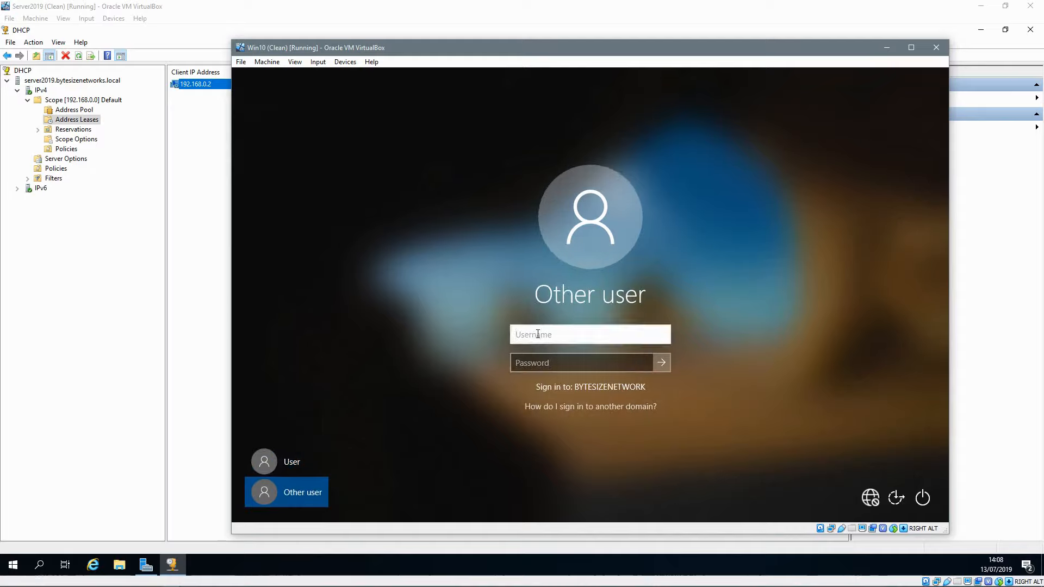
# Step: Sign in with the domain user's account name and password
pyautogui.write('test')
pyautogui.press('Tab')
pyautogui.write('•••••••')
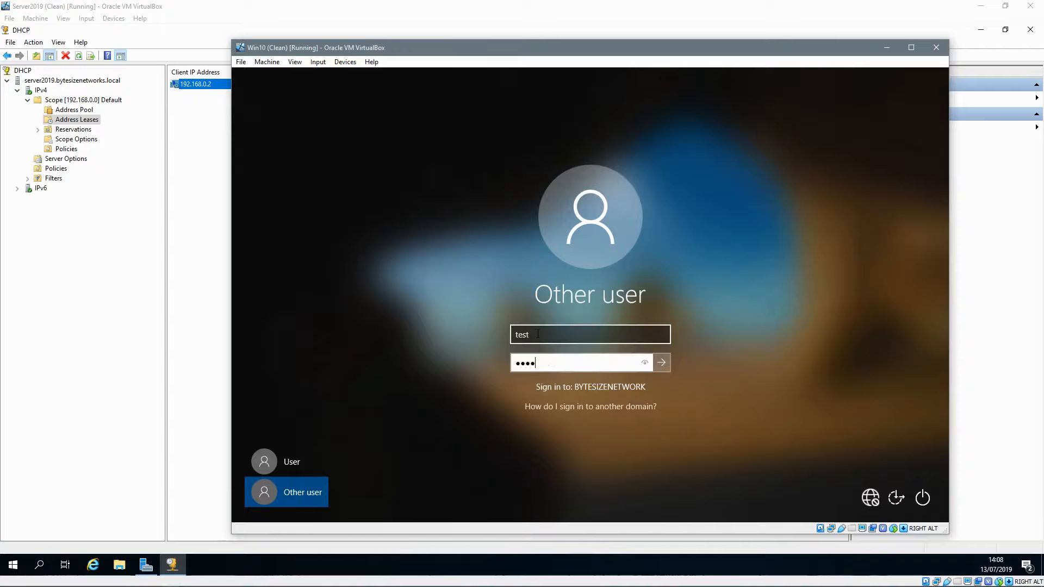
pyautogui.write('••••')
pyautogui.press('Return')
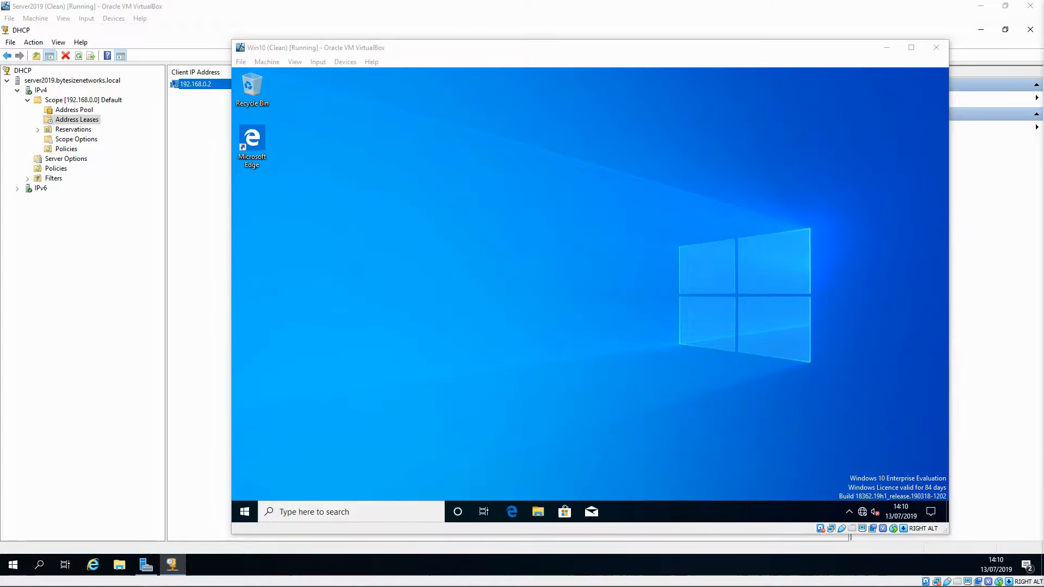
# Step: Open a command prompt and run echo %logonserver% to confirm SERVER2019 as logon server
pyautogui.rightClick(244, 511)
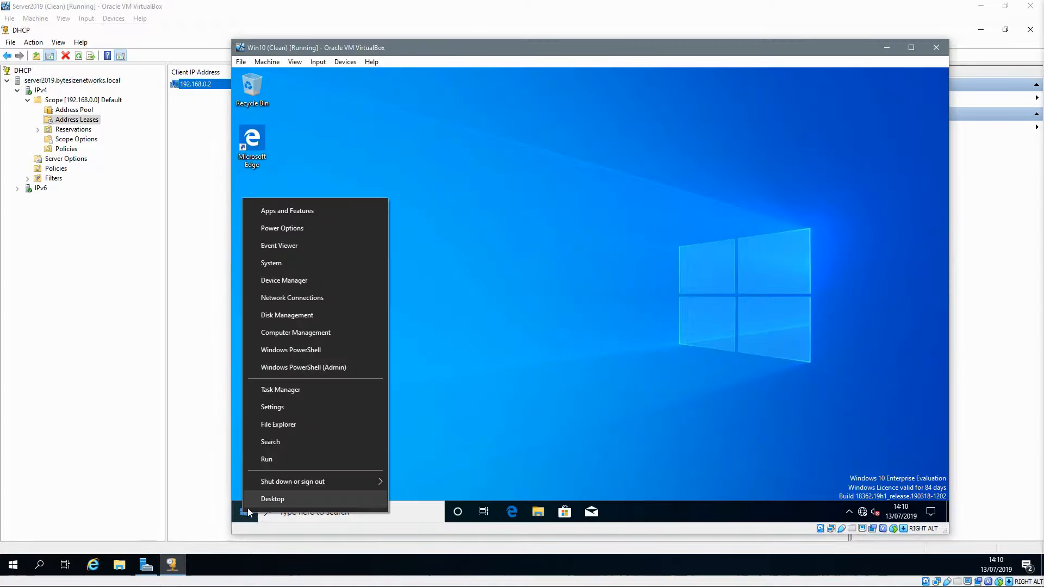
pyautogui.click(266, 462)
pyautogui.press('Return')
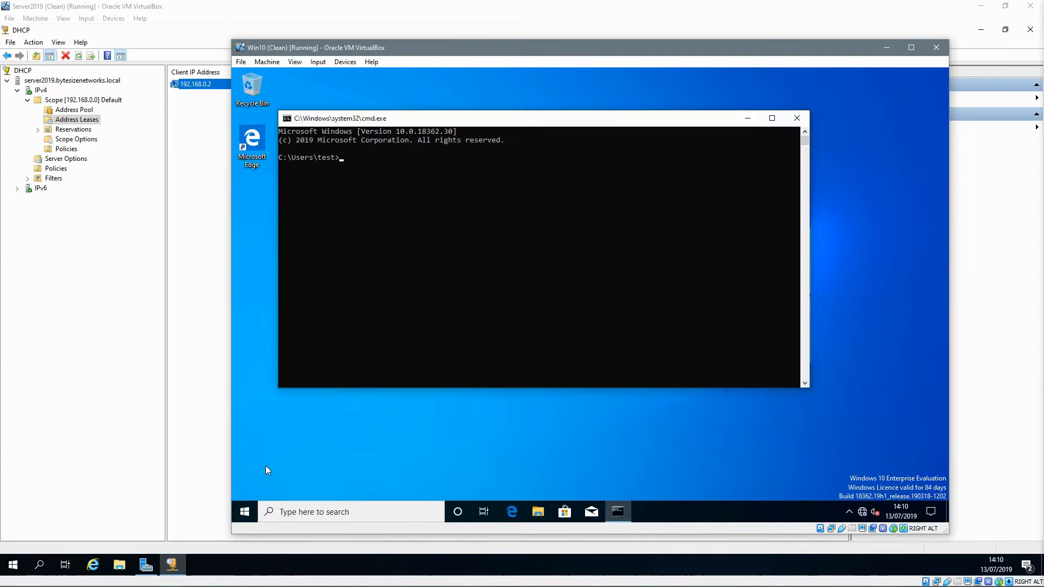
pyautogui.write('echo %logonserver%')
pyautogui.press('Return')
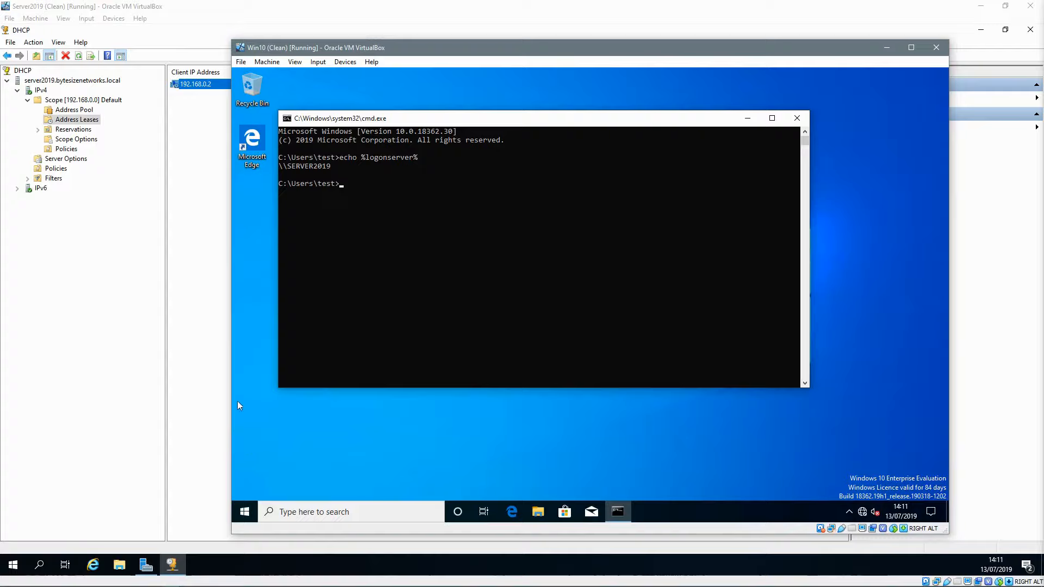
# Step: Run ipconfig to confirm the ByteSizeNetworks.local DNS suffix, then close the command prompt
pyautogui.write('ipconfig')
pyautogui.press('Return')
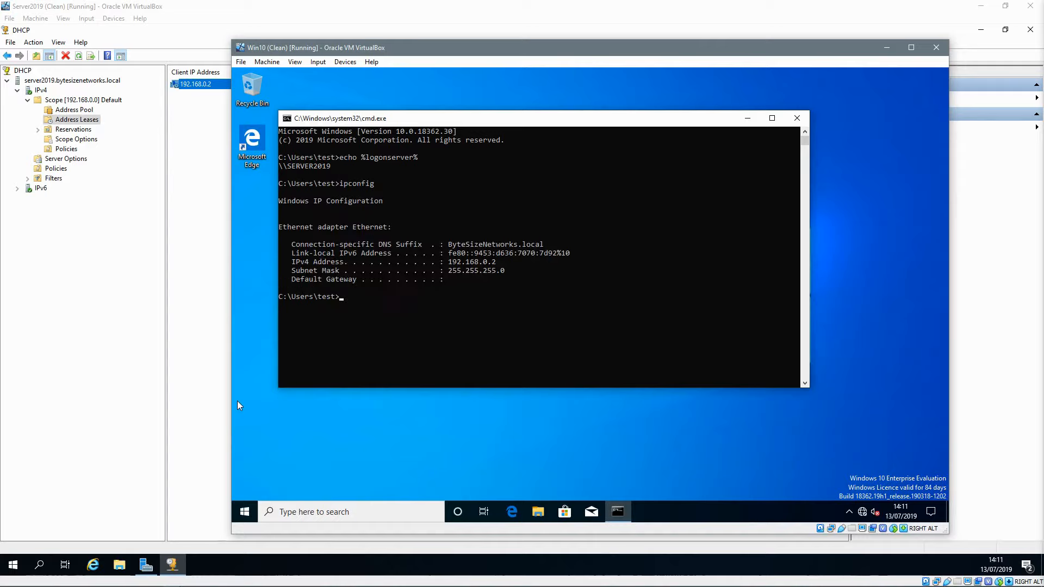
pyautogui.press('Return')
pyautogui.press('Return')
pyautogui.click(796, 119)
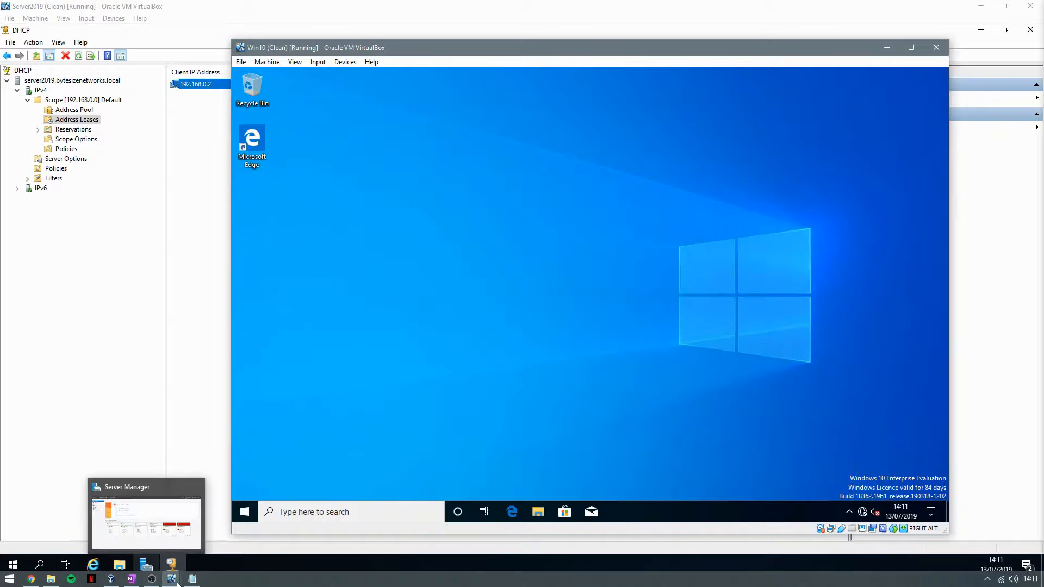
pyautogui.click(173, 580)
# Step: On Server2019, open DNS Manager and select the WIN10 (192.168.0.2) record in ByteSizeNetworks.local
pyautogui.click(175, 536)
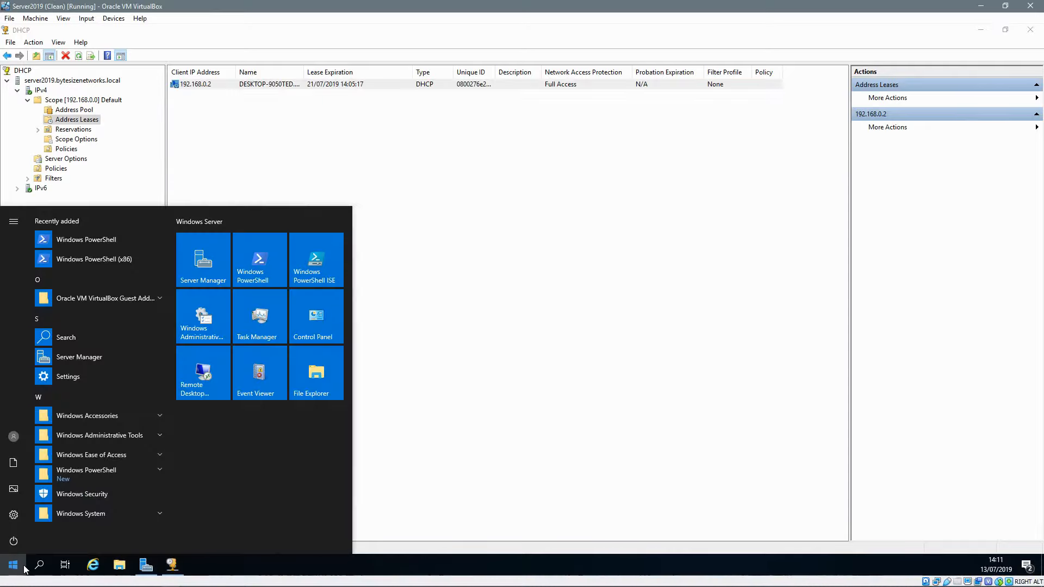
pyautogui.write('dns')
pyautogui.press('Return')
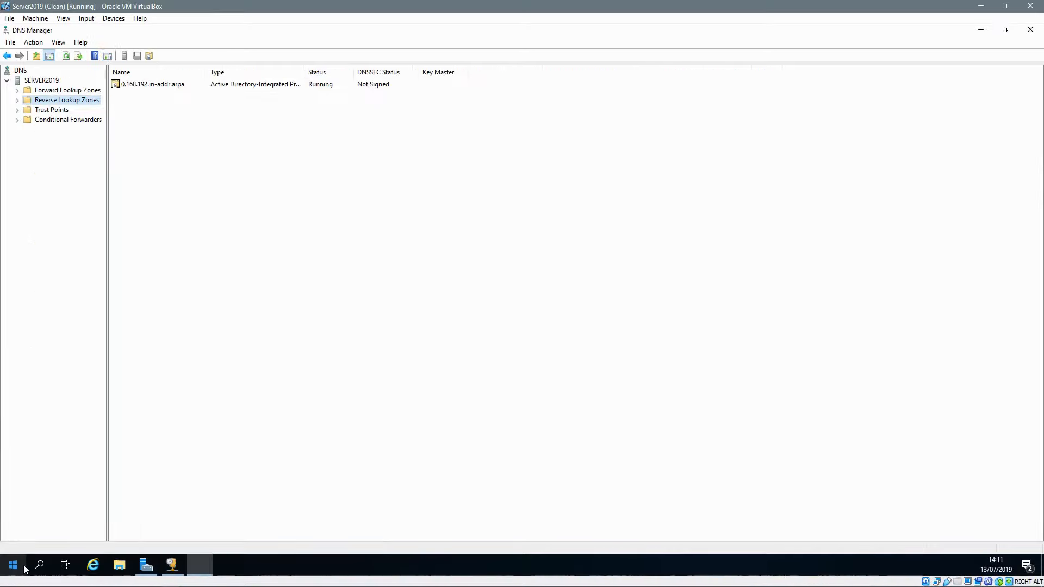
pyautogui.doubleClick(25, 90)
pyautogui.click(59, 109)
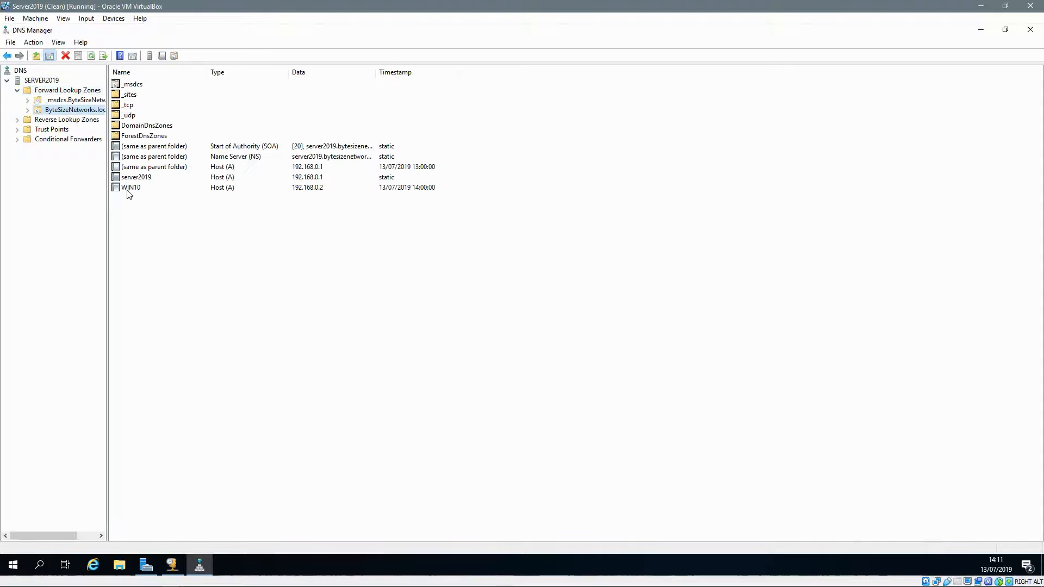
pyautogui.click(133, 190)
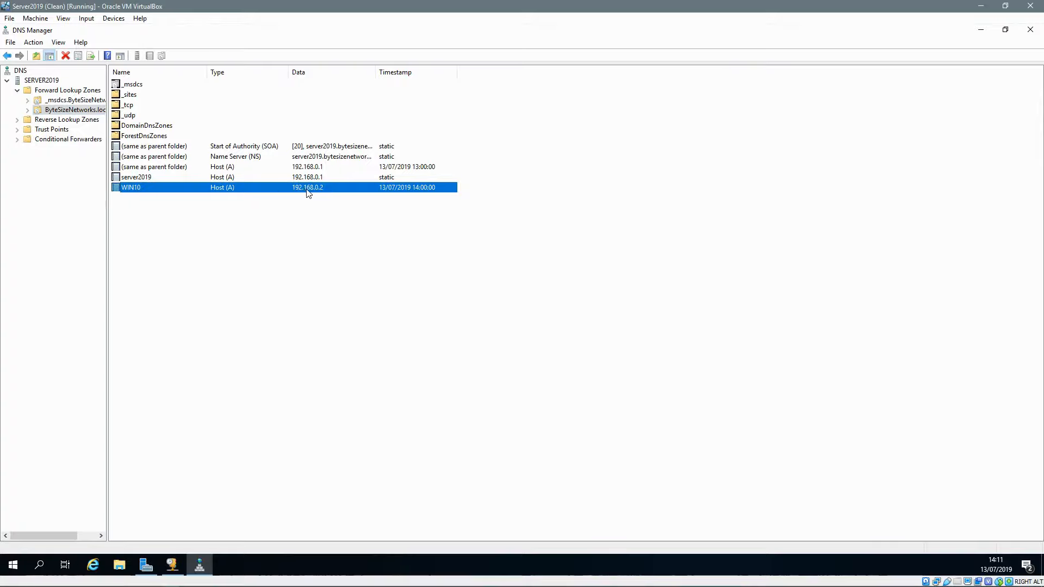
# Step: Run nslookup win10 on Server2019, resolving win10.ByteSizeNetworks.local to 192.168.0.2
pyautogui.press('super+r')
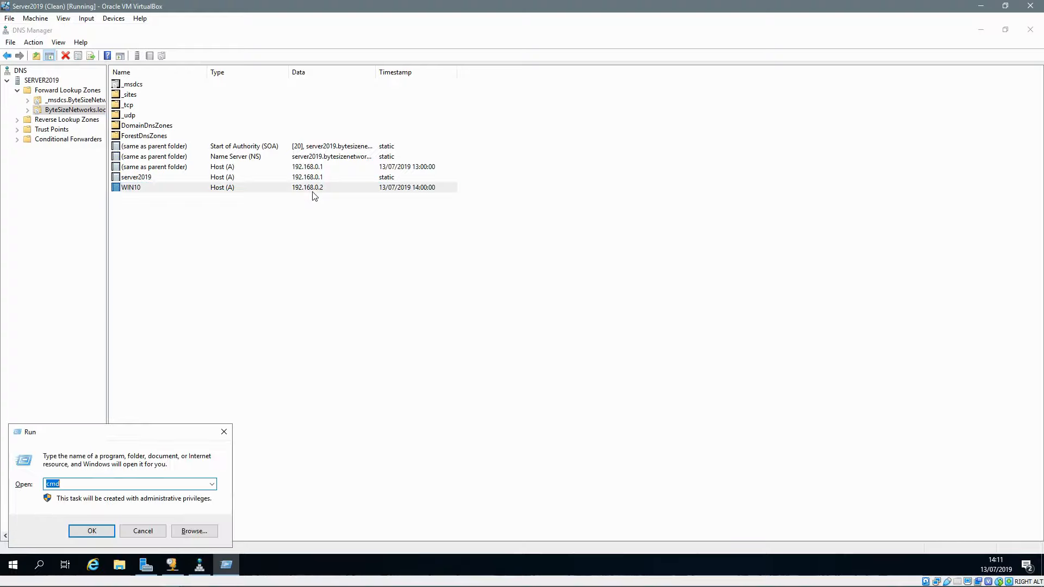
pyautogui.press('Return')
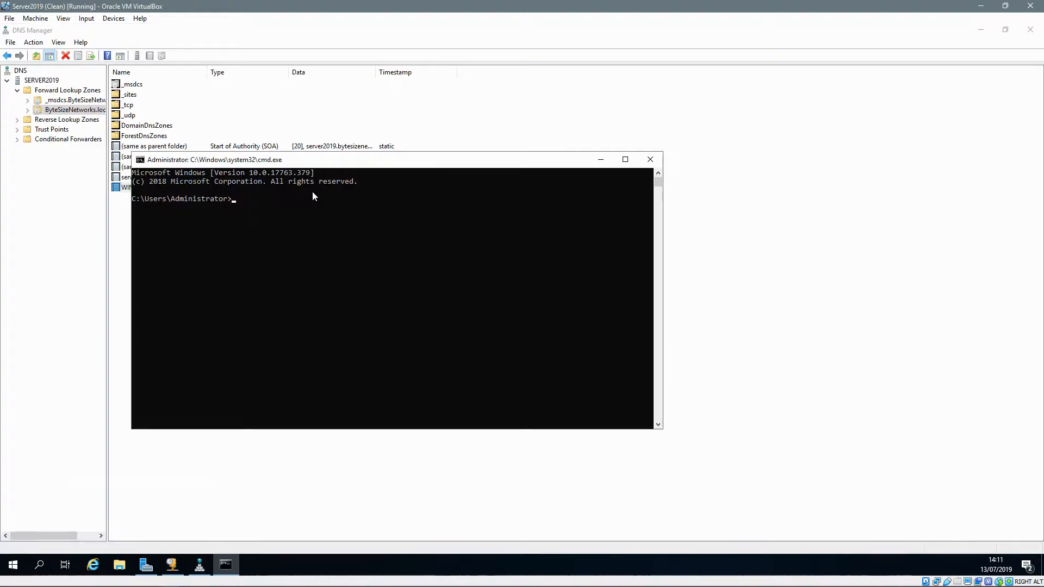
pyautogui.write('nslookup win10')
pyautogui.press('Return')
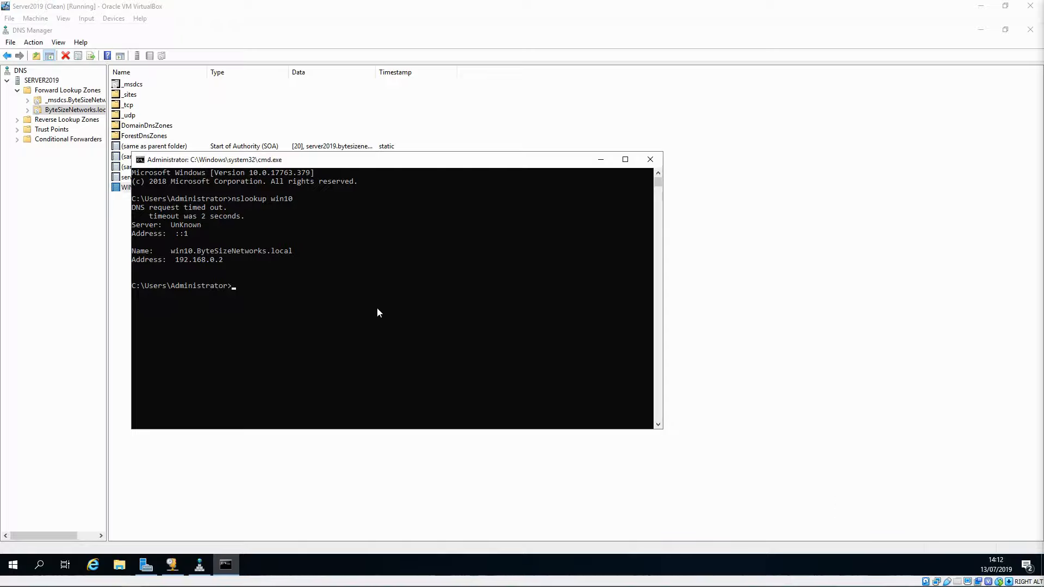
pyautogui.moveTo(159, 586)
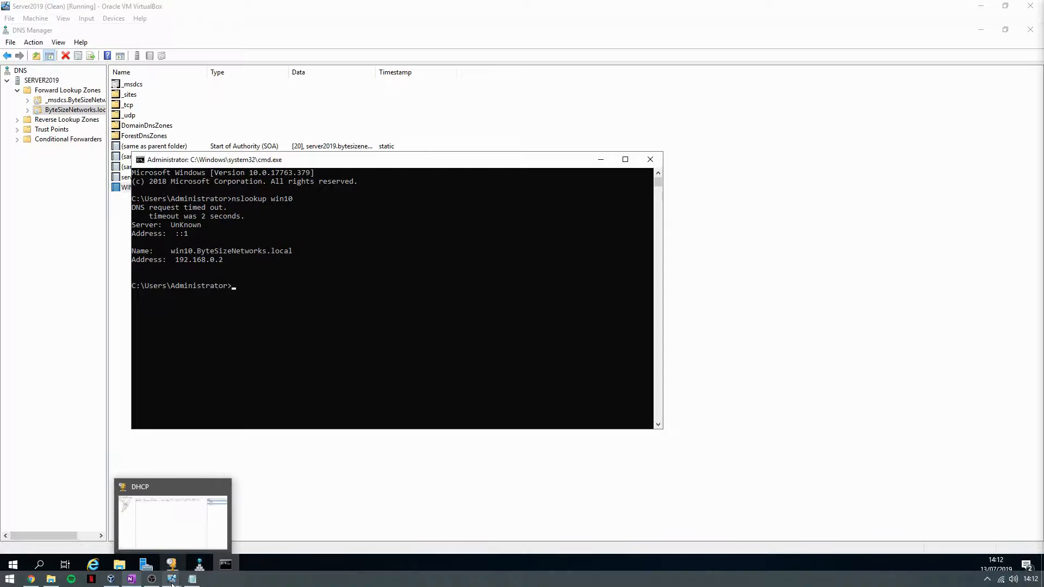
pyautogui.click(118, 581)
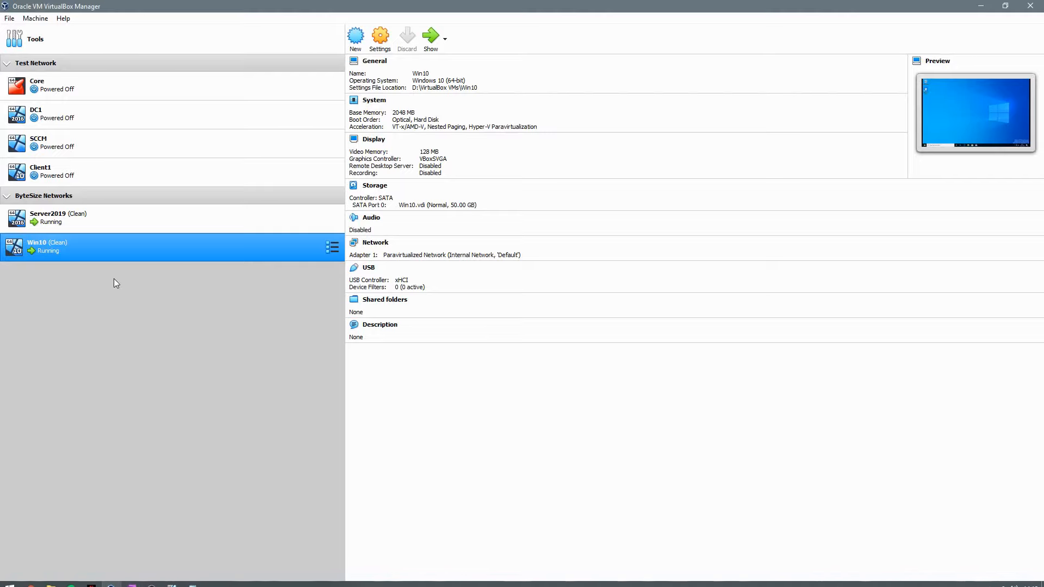
# Step: Select Server2019 in VirtualBox Manager and show its Snapshots view
pyautogui.click(123, 231)
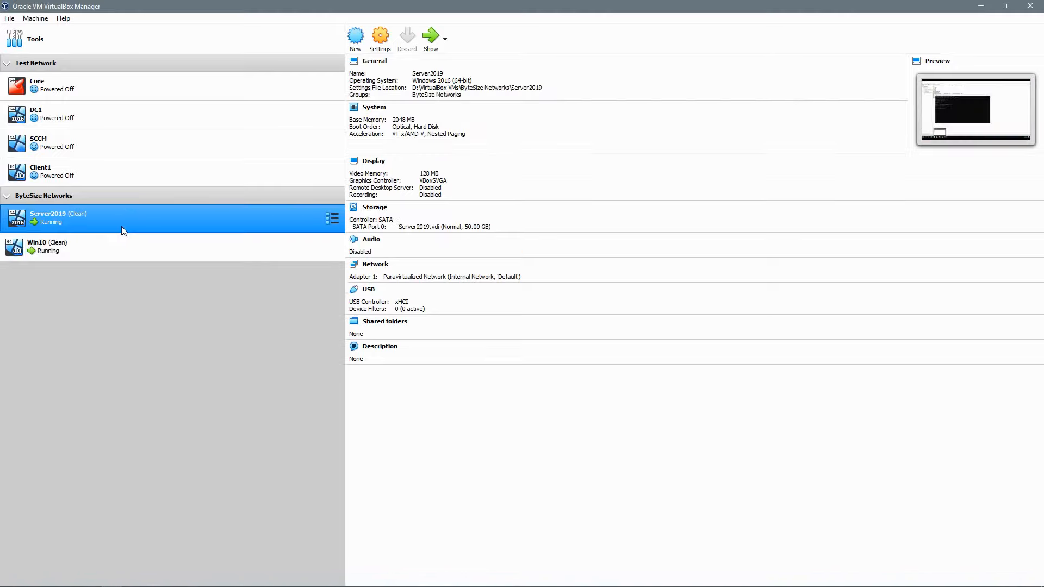
pyautogui.rightClick(154, 221)
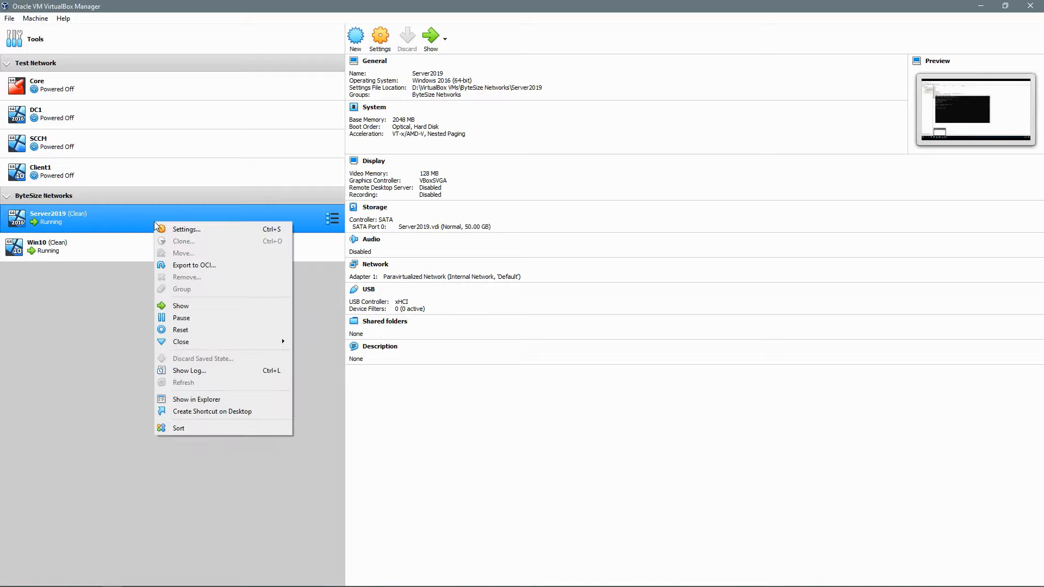
pyautogui.click(332, 219)
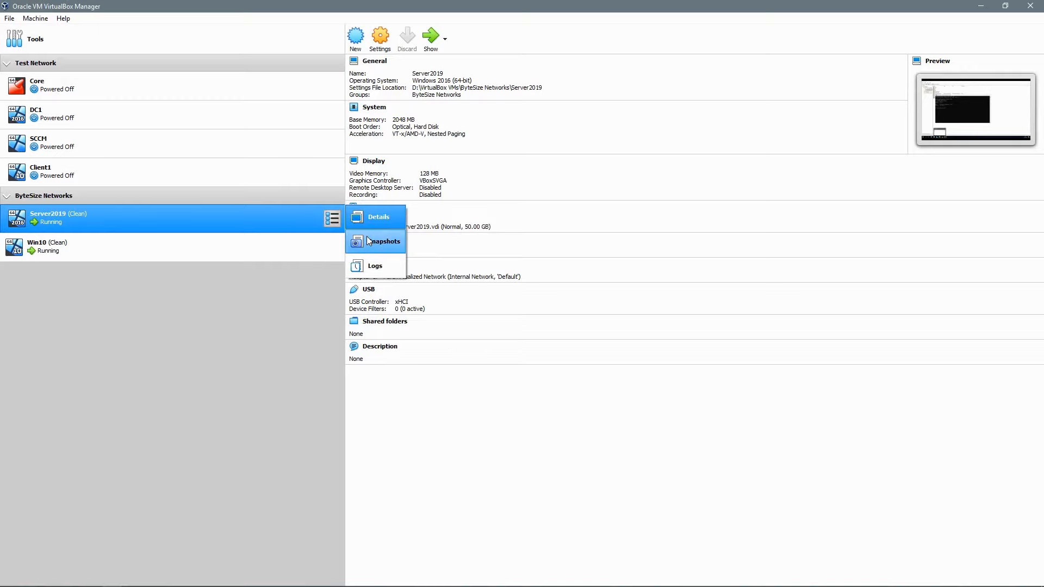
pyautogui.click(369, 241)
# Step: Take a Server2019 snapshot named DomainComplete, then start a new snapshot for Win10
pyautogui.click(355, 38)
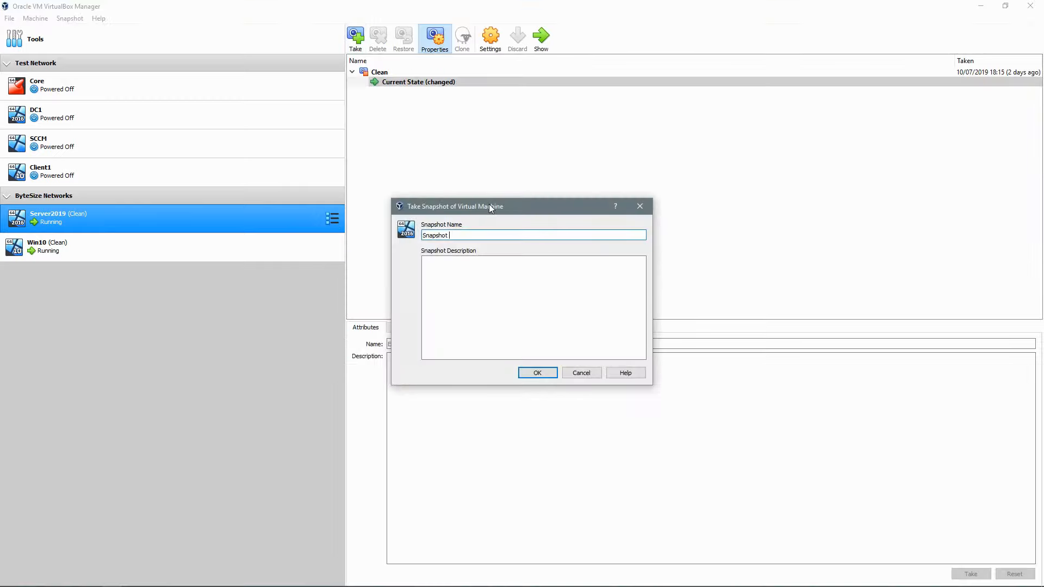
pyautogui.press('BackSpace')
pyautogui.press('BackSpace')
pyautogui.press('BackSpace')
pyautogui.press('BackSpace')
pyautogui.press('BackSpace')
pyautogui.press('BackSpace')
pyautogui.press('BackSpace')
pyautogui.press('BackSpace')
pyautogui.press('BackSpace')
pyautogui.press('BackSpace')
pyautogui.write('DomainComp')
pyautogui.click(538, 374)
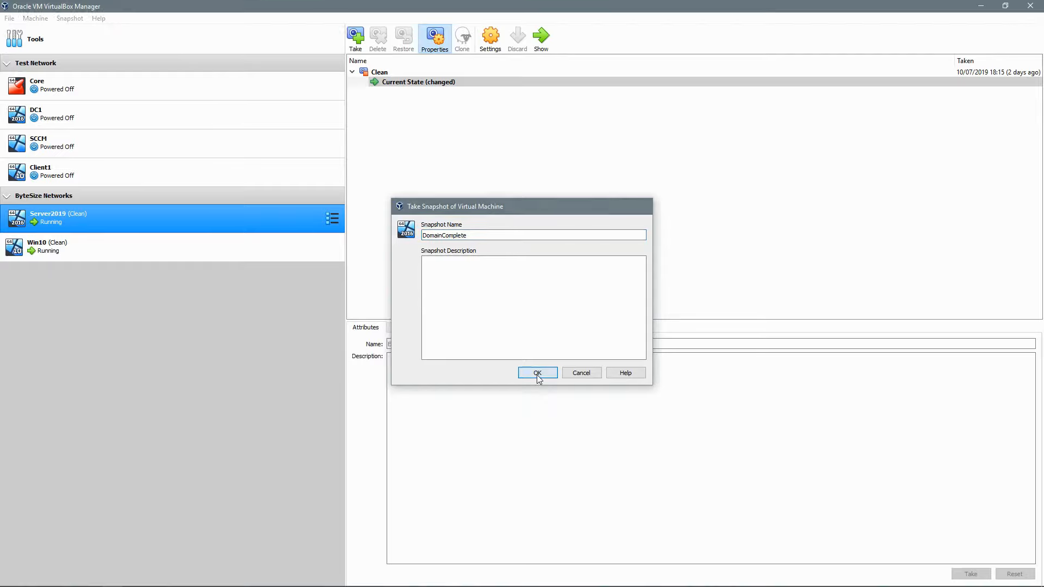
pyautogui.click(136, 249)
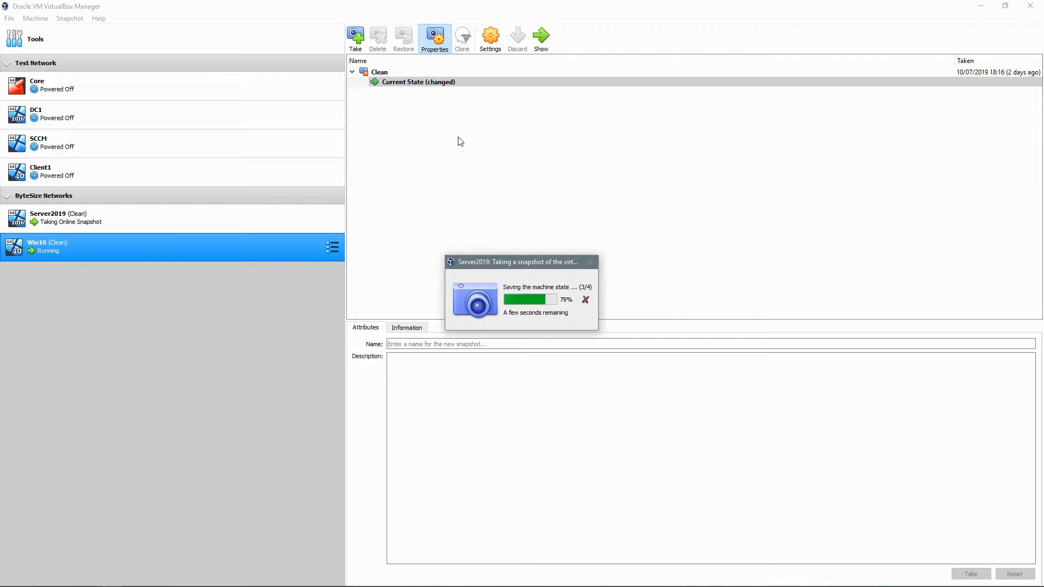
pyautogui.click(362, 47)
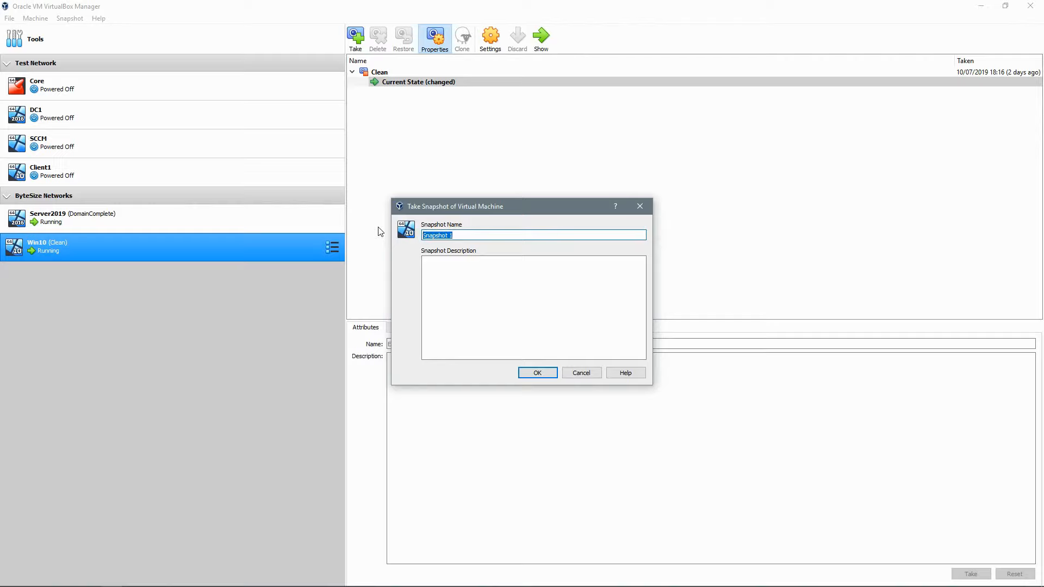
# Step: Save the Win10 snapshot as DomainComplete and bring up the new snapshot's context menu
pyautogui.write('D')
pyautogui.press('BackSpace')
pyautogui.write('DomainComplete')
pyautogui.click(537, 374)
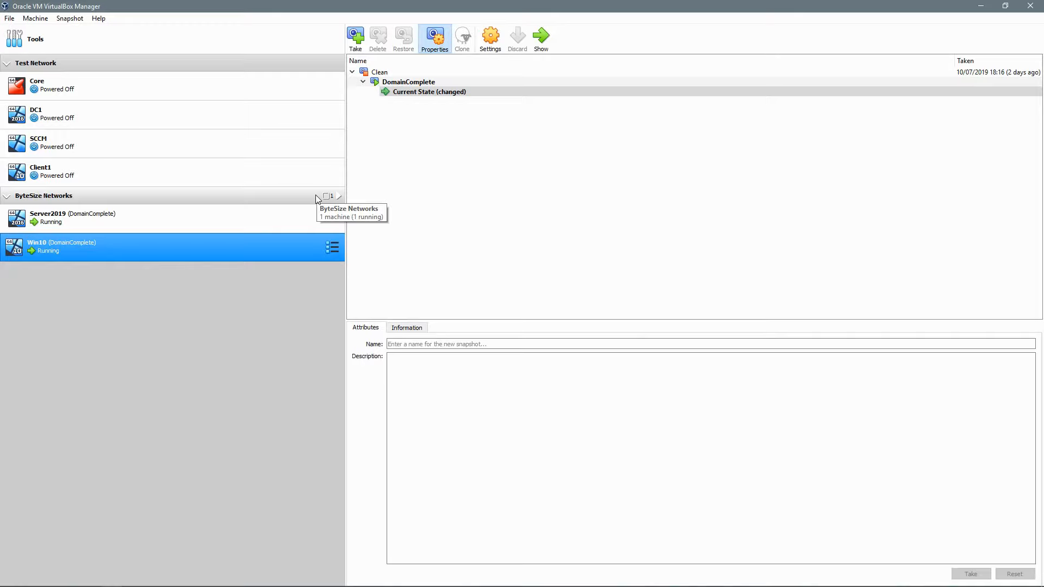
pyautogui.rightClick(428, 85)
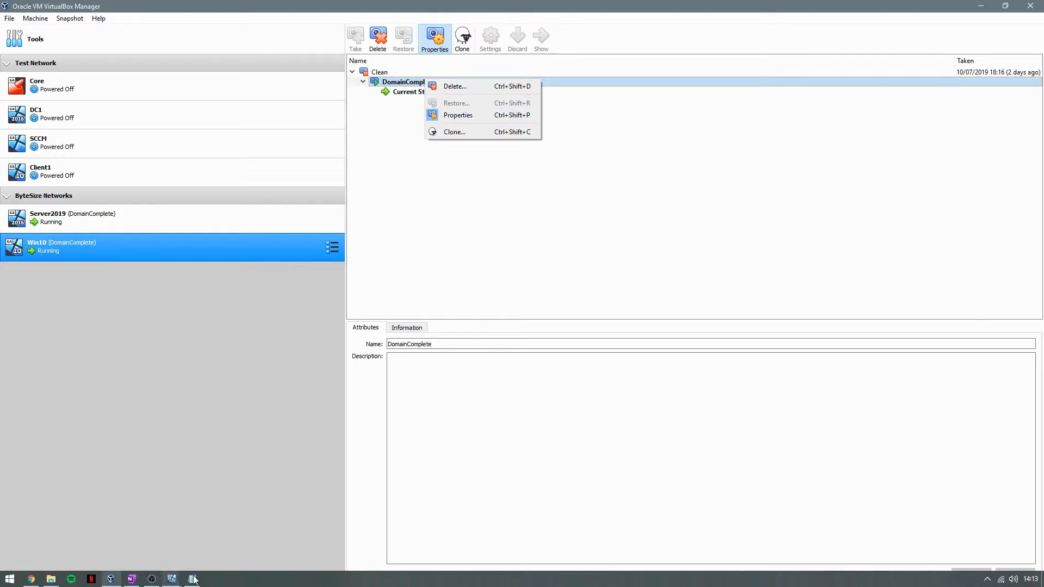
# Step: Switch back to the Server2019 virtual machine window from the taskbar
pyautogui.moveTo(173, 580)
pyautogui.moveTo(147, 540)
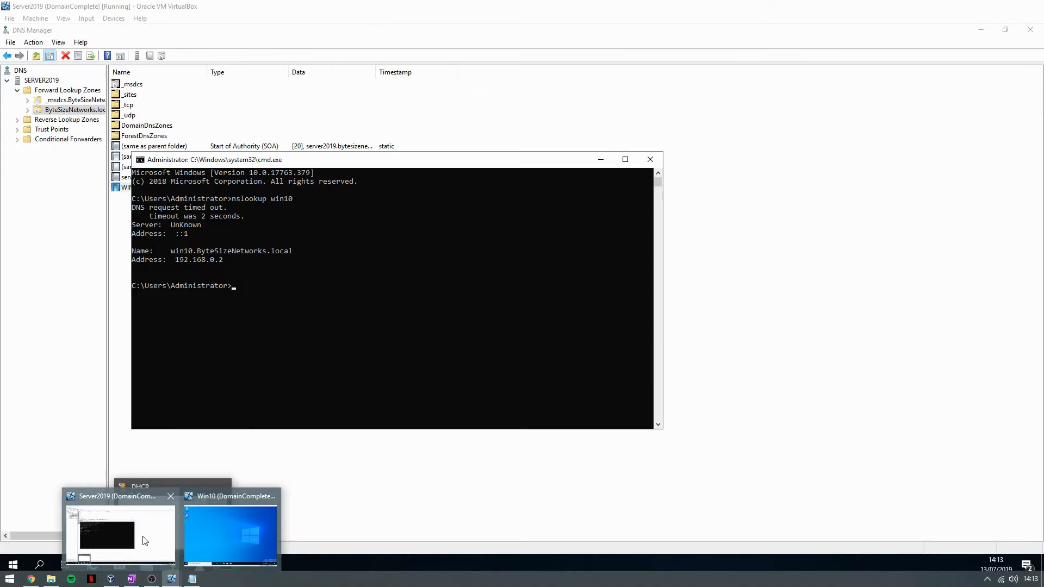
pyautogui.click(151, 538)
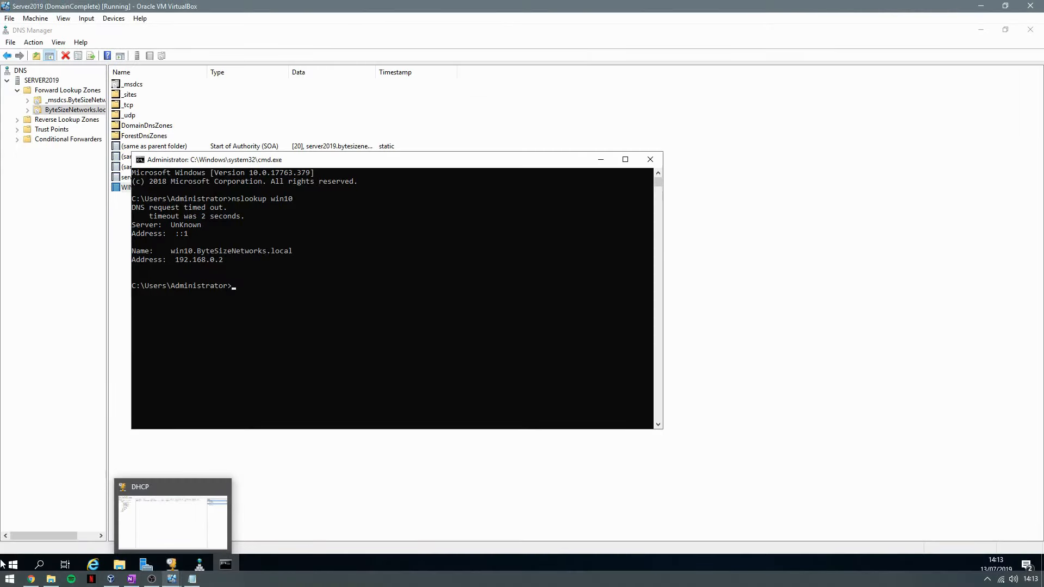
# Step: Launch Group Policy Management from Start, then return to DNS Manager showing WIN10's 192.168.0.2 record
pyautogui.click(24, 565)
pyautogui.write('group')
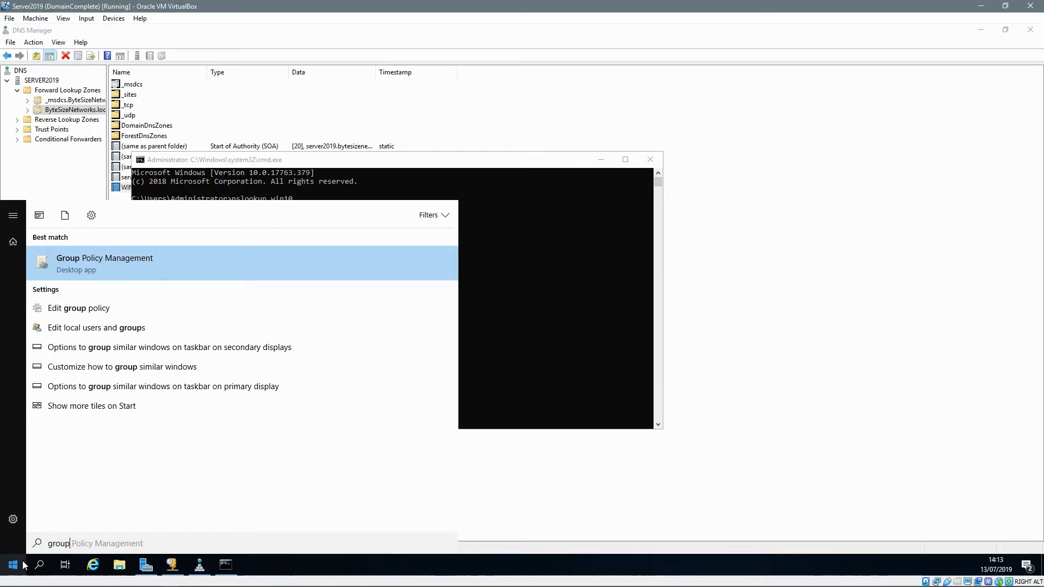
pyautogui.press('Return')
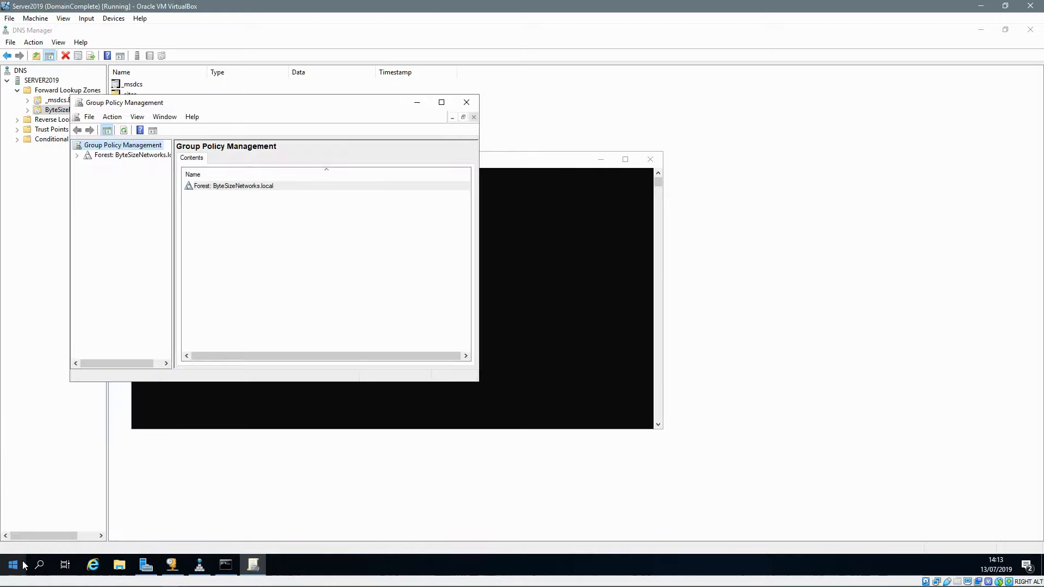
pyautogui.click(54, 141)
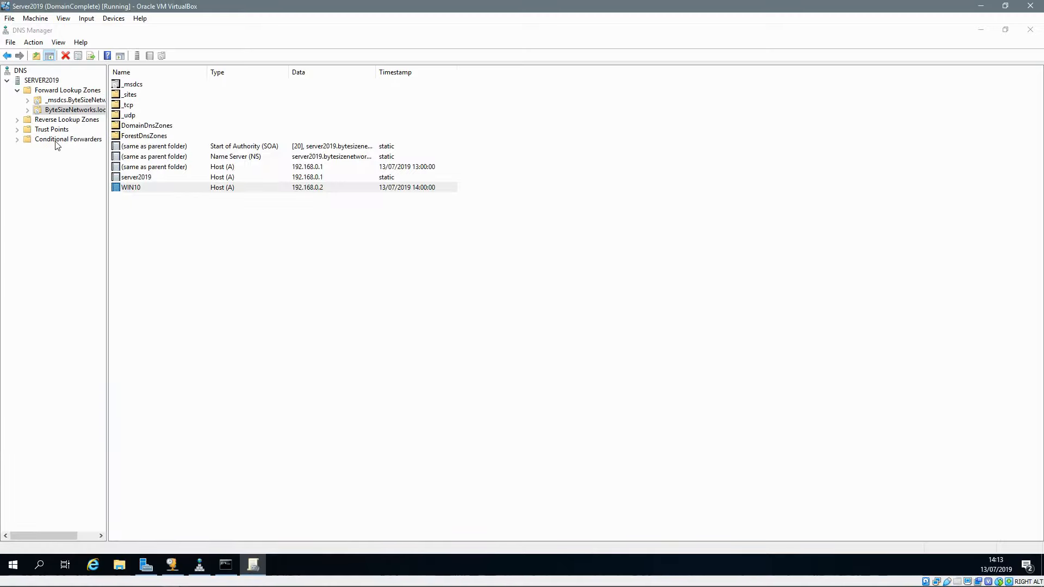